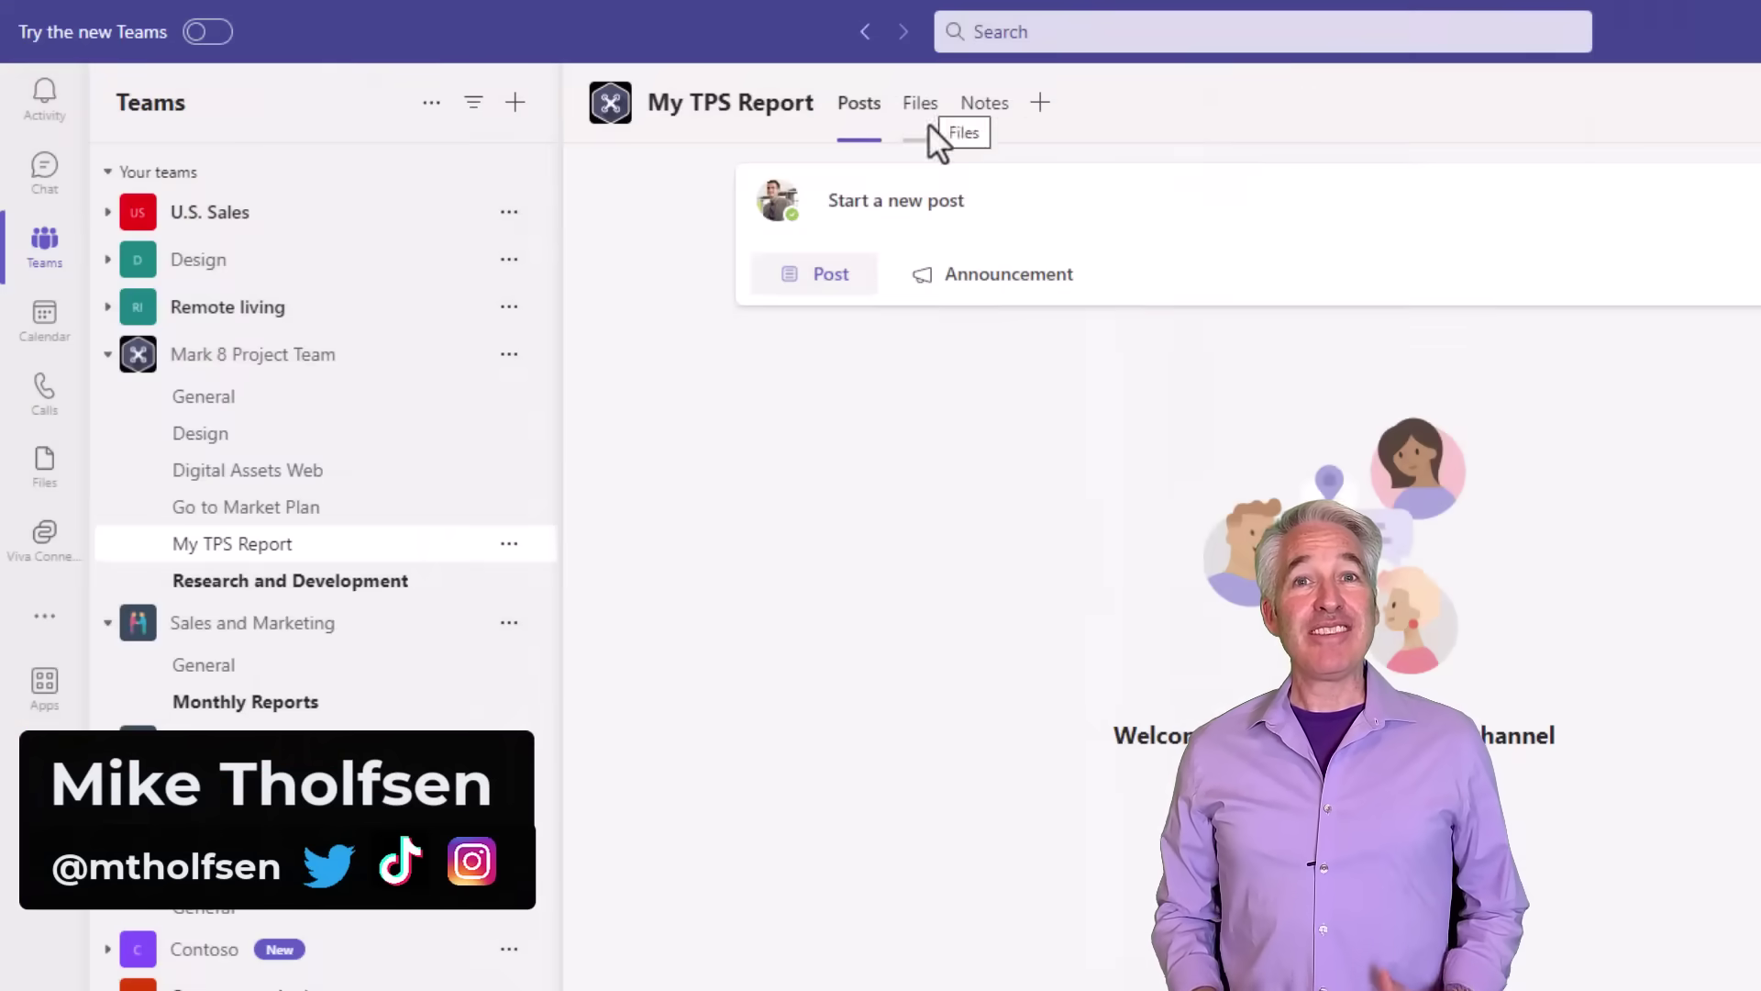
Step: Go to the page 'MEMO: Team virtual offsite to discuss TPS report strategy' in the Micro Tips Research section
{"action": "left_click", "coordinate": [983, 101]}
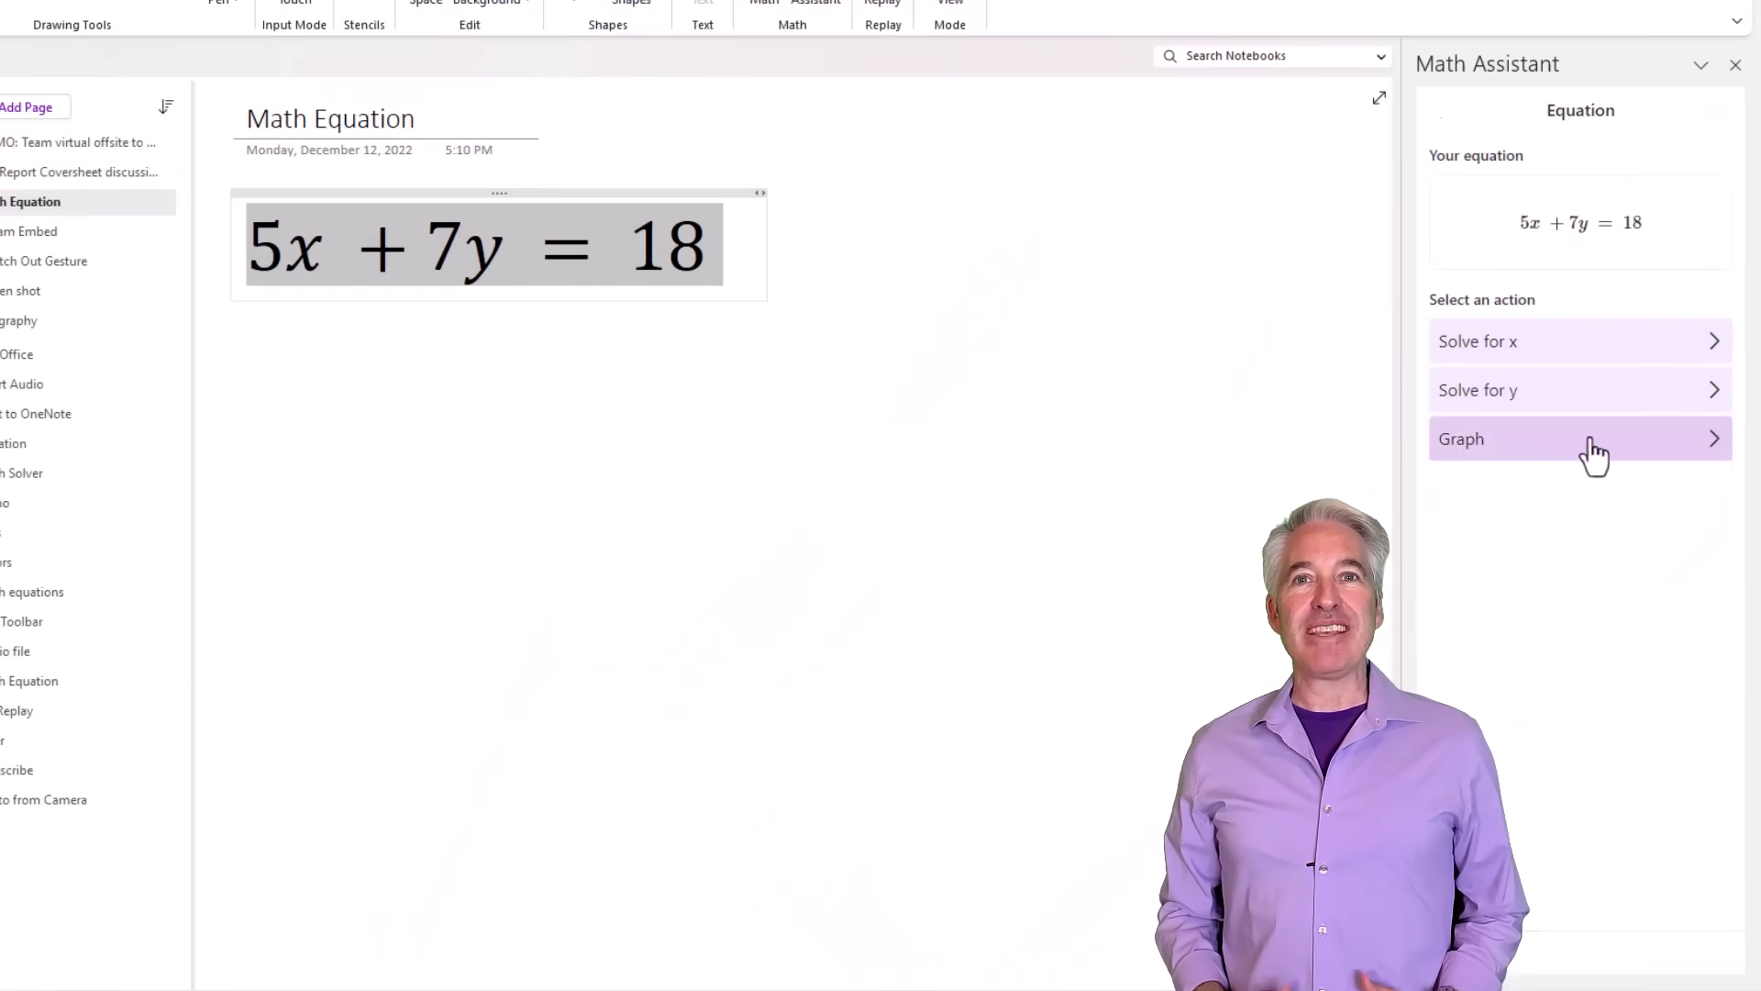
{"action": "left_click", "coordinate": [1593, 440]}
{"action": "left_click", "coordinate": [1683, 671]}
{"action": "left_click", "coordinate": [1448, 670]}
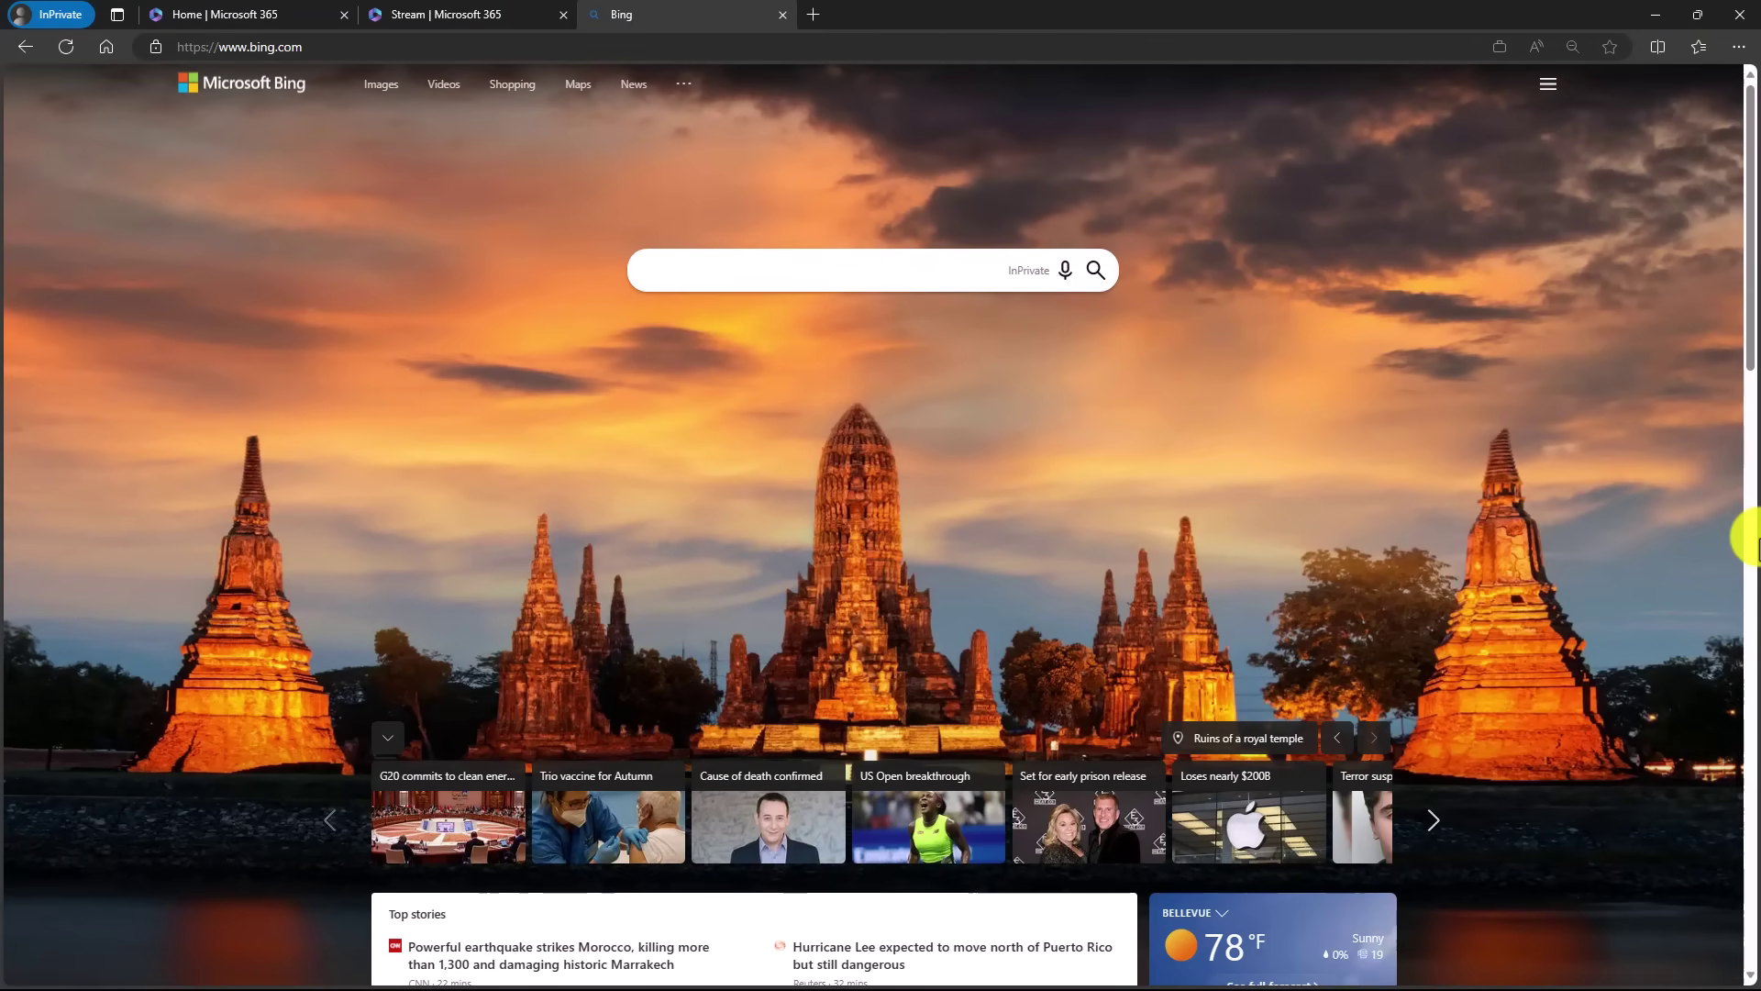
Step: Start an enlarged quick note with a to-do checkbox item reading 'This is a template in Thailand'
{"action": "key", "text": "super+alt+n"}
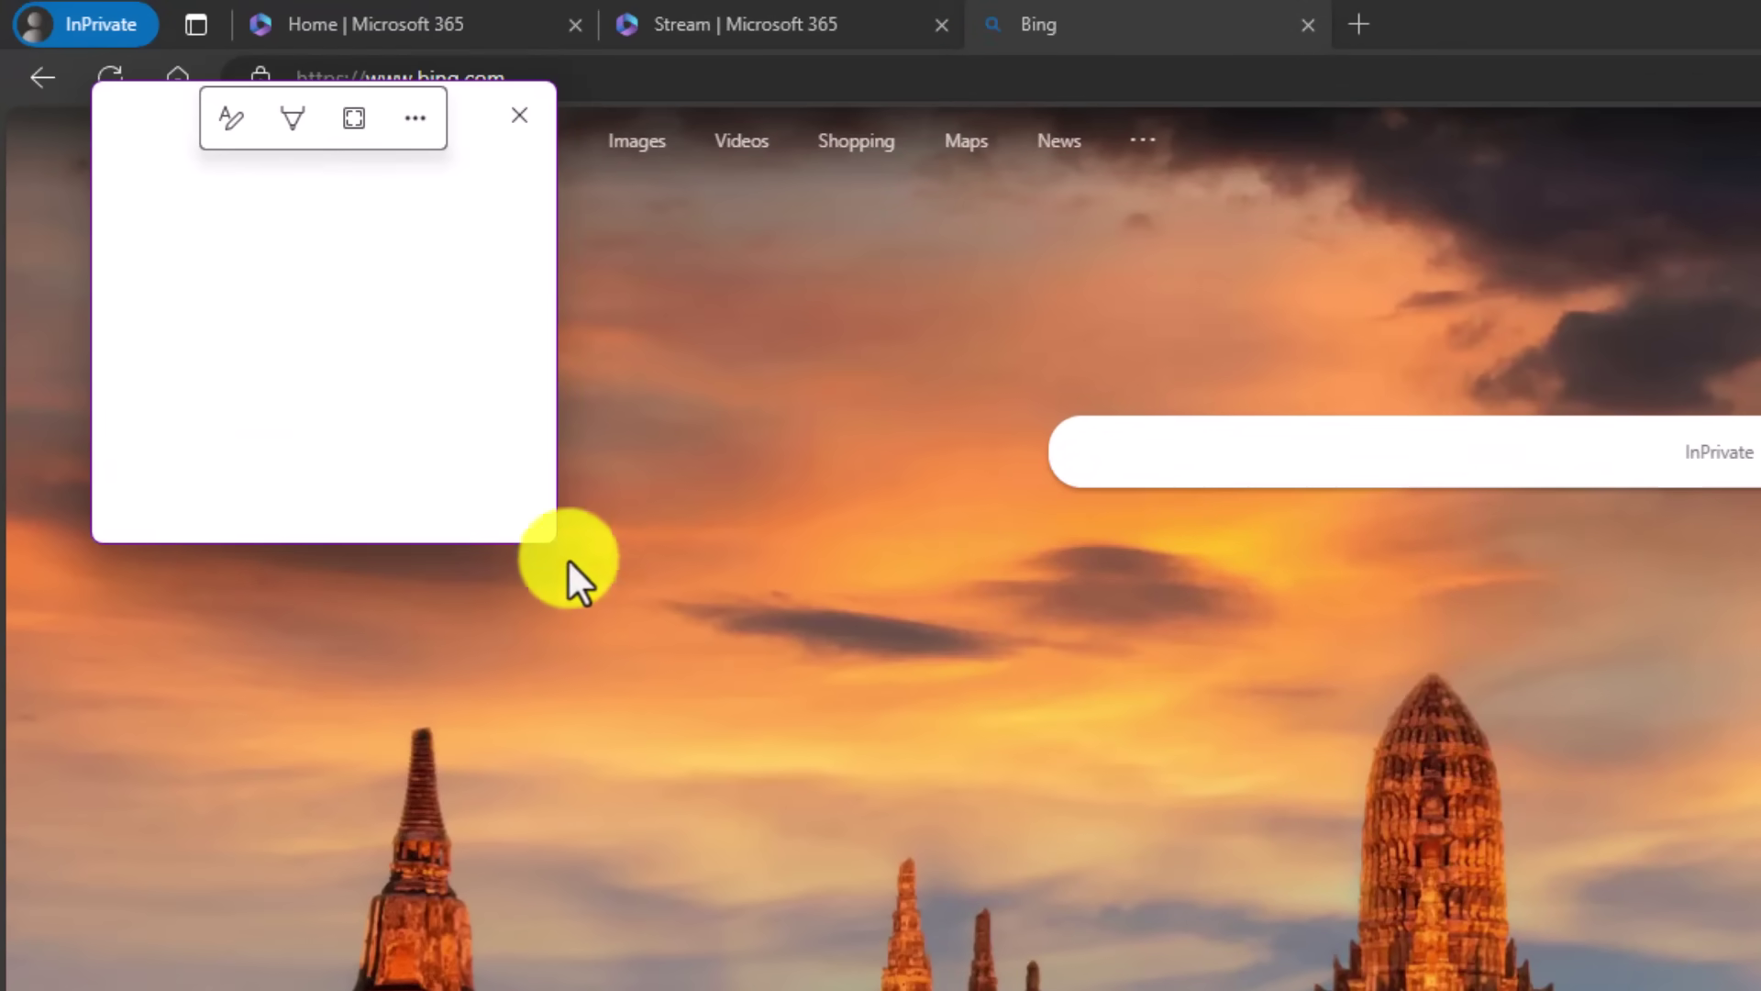
{"action": "left_click_drag", "start_coordinate": [569, 550], "coordinate": [824, 696]}
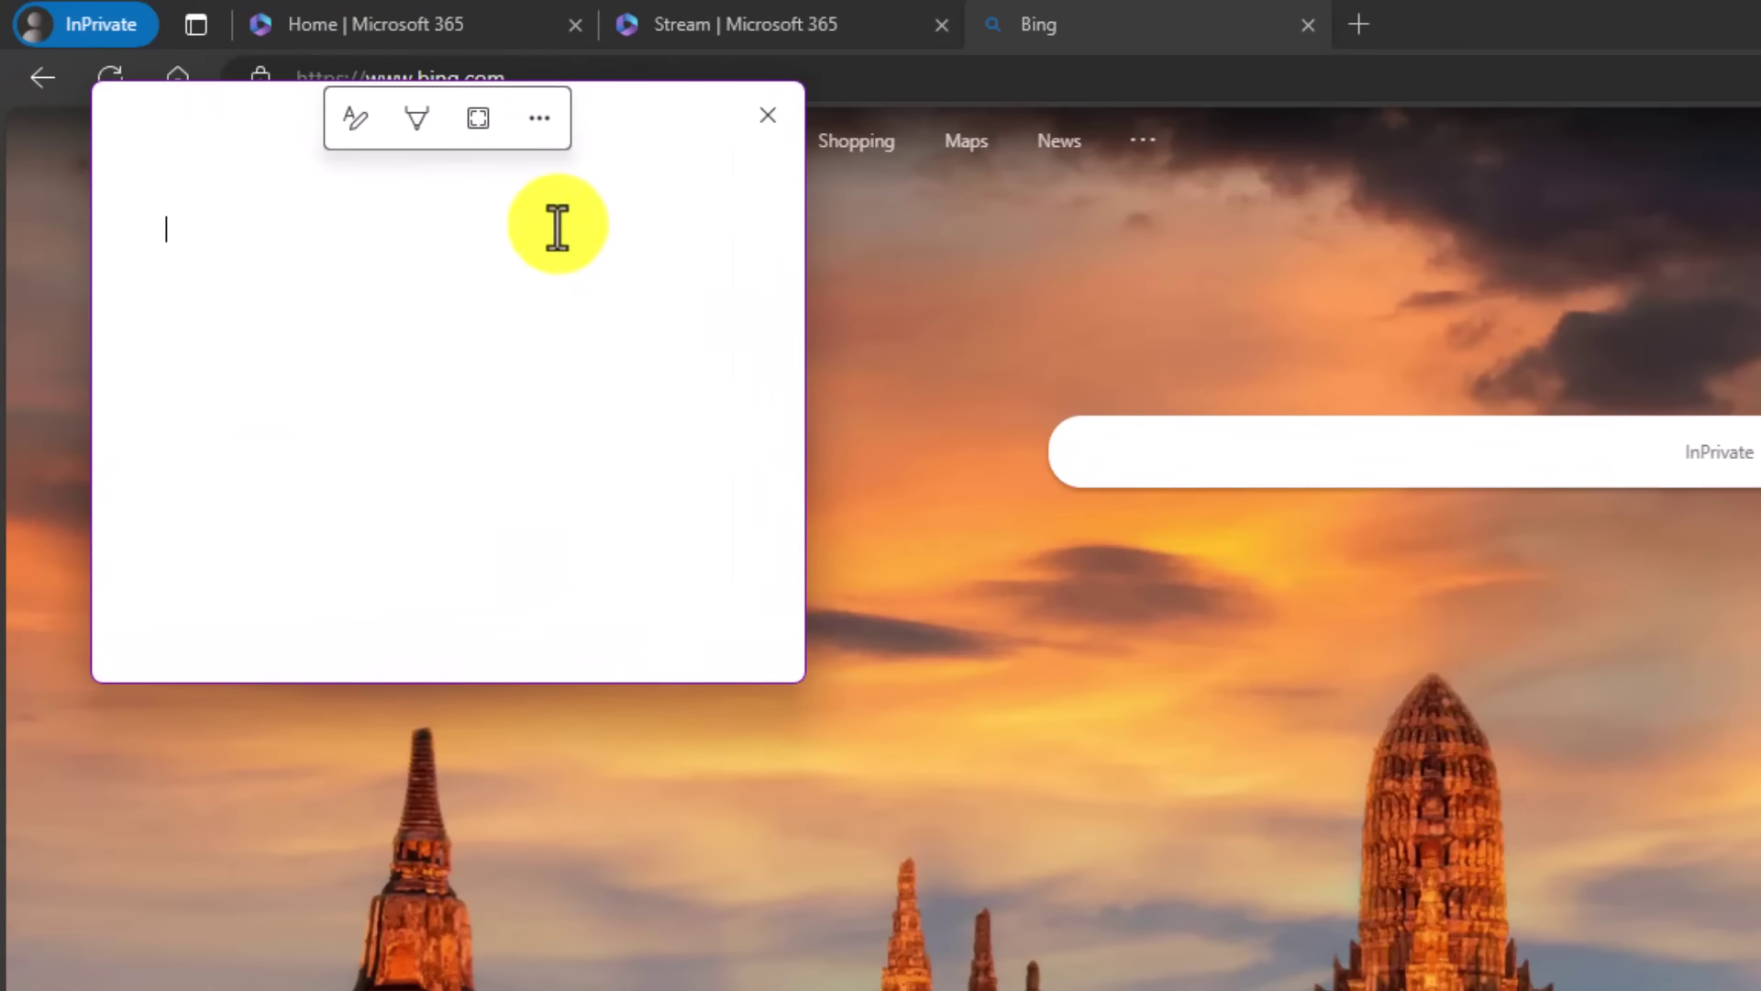
{"action": "left_click", "coordinate": [358, 121]}
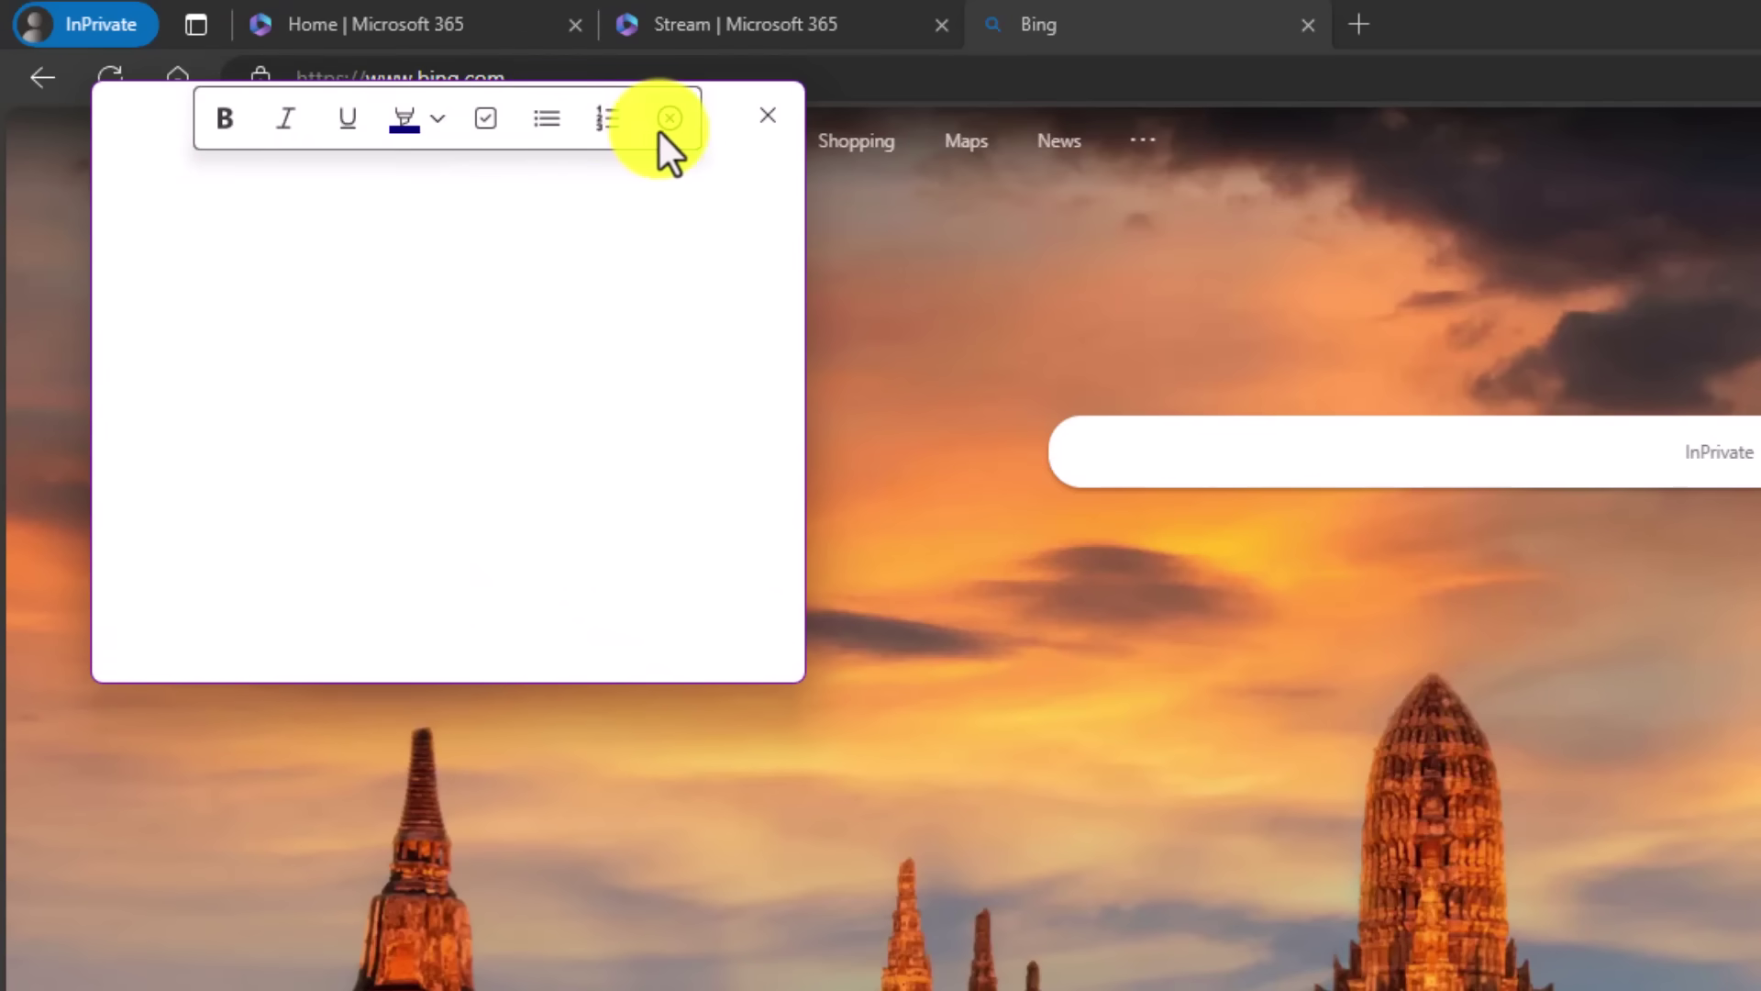
{"action": "type", "text": "This is a template in Thailand"}
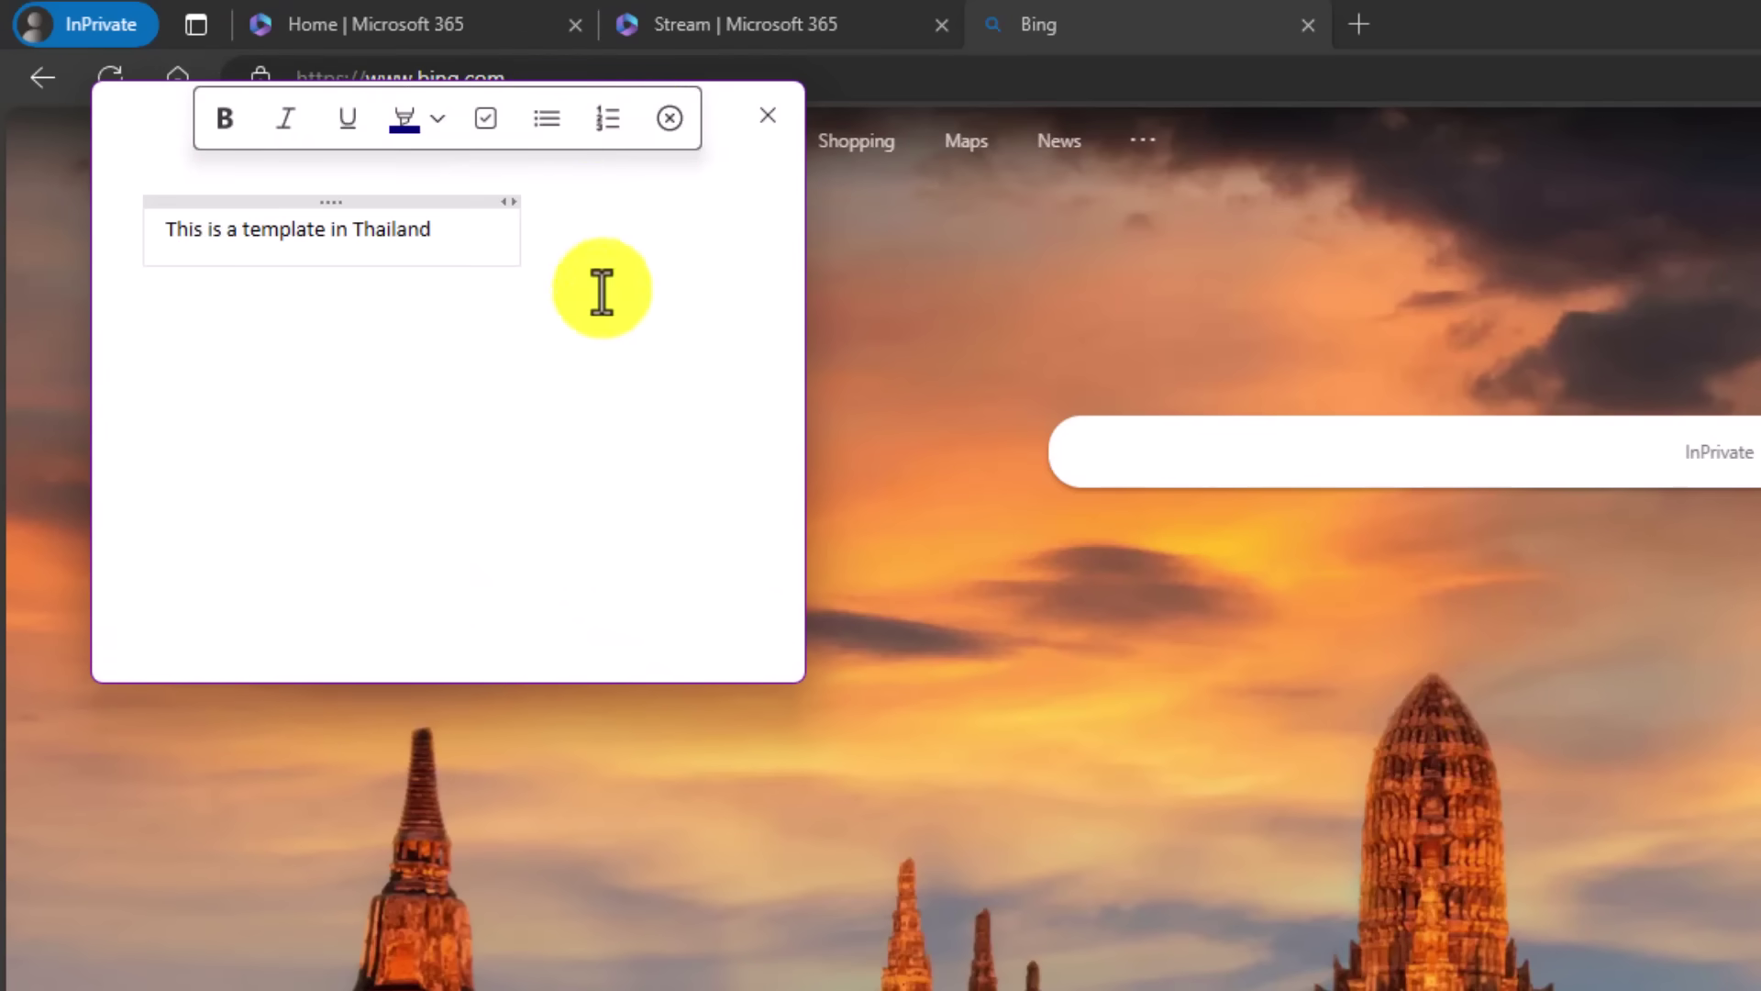
{"action": "left_click", "coordinate": [478, 129]}
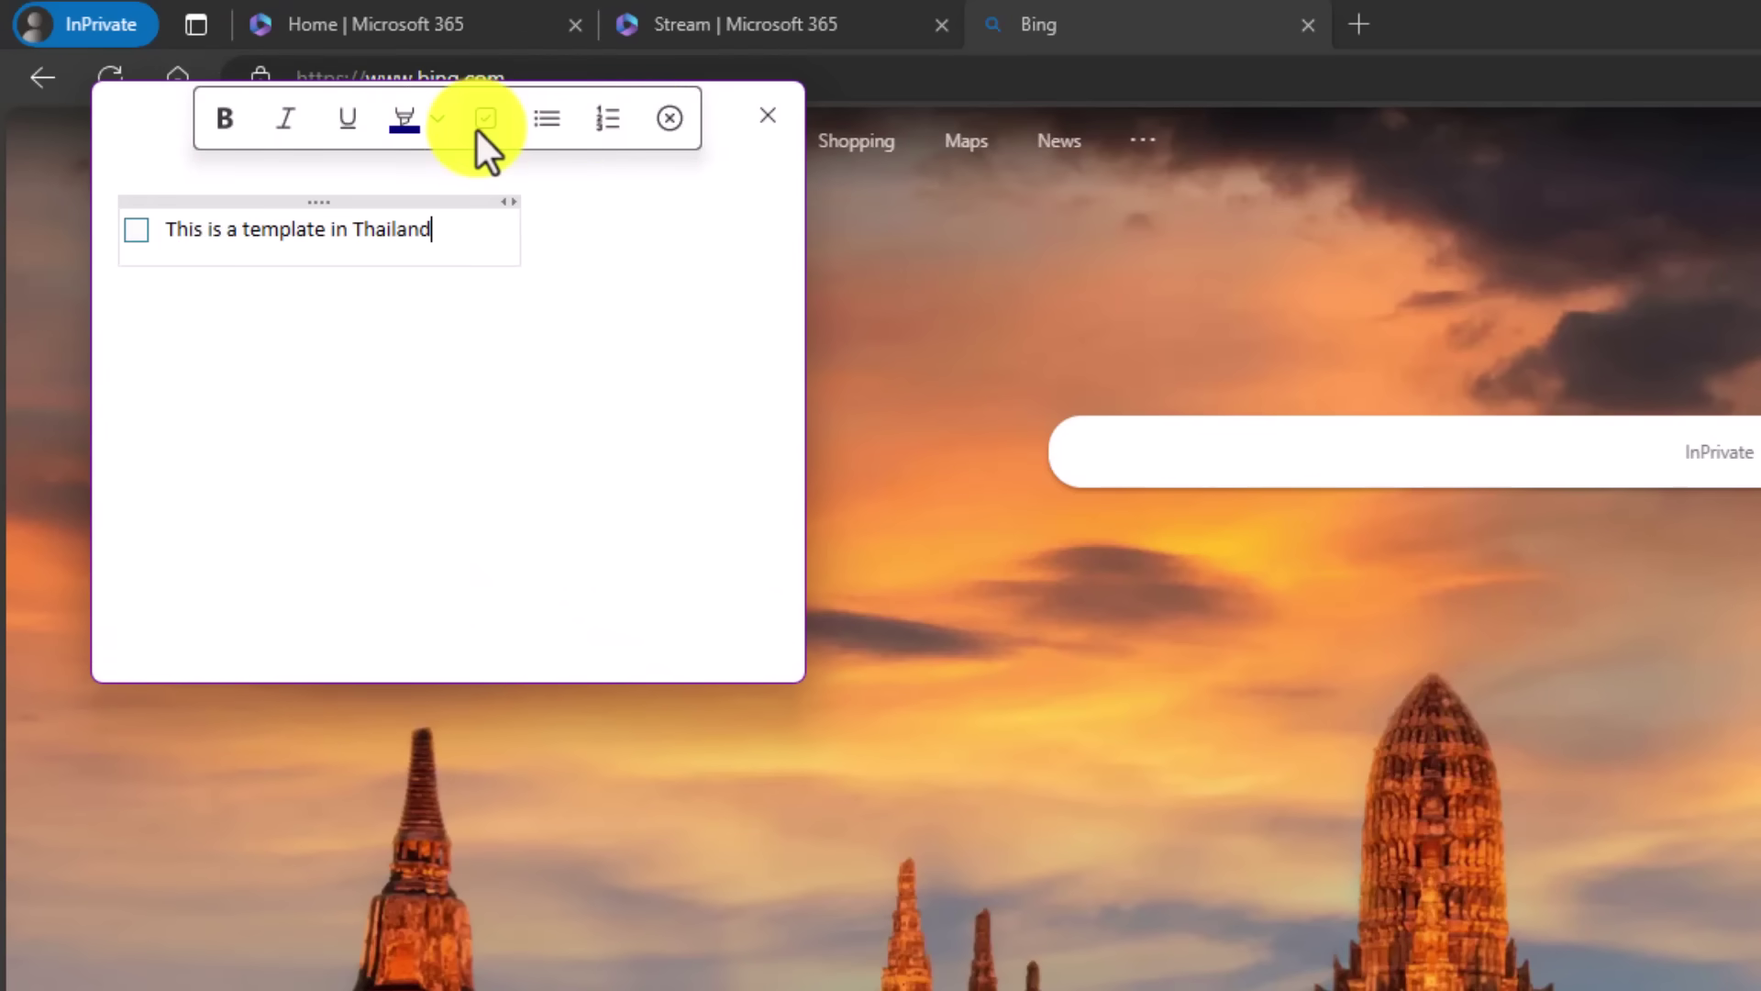
{"action": "left_click", "coordinate": [680, 122]}
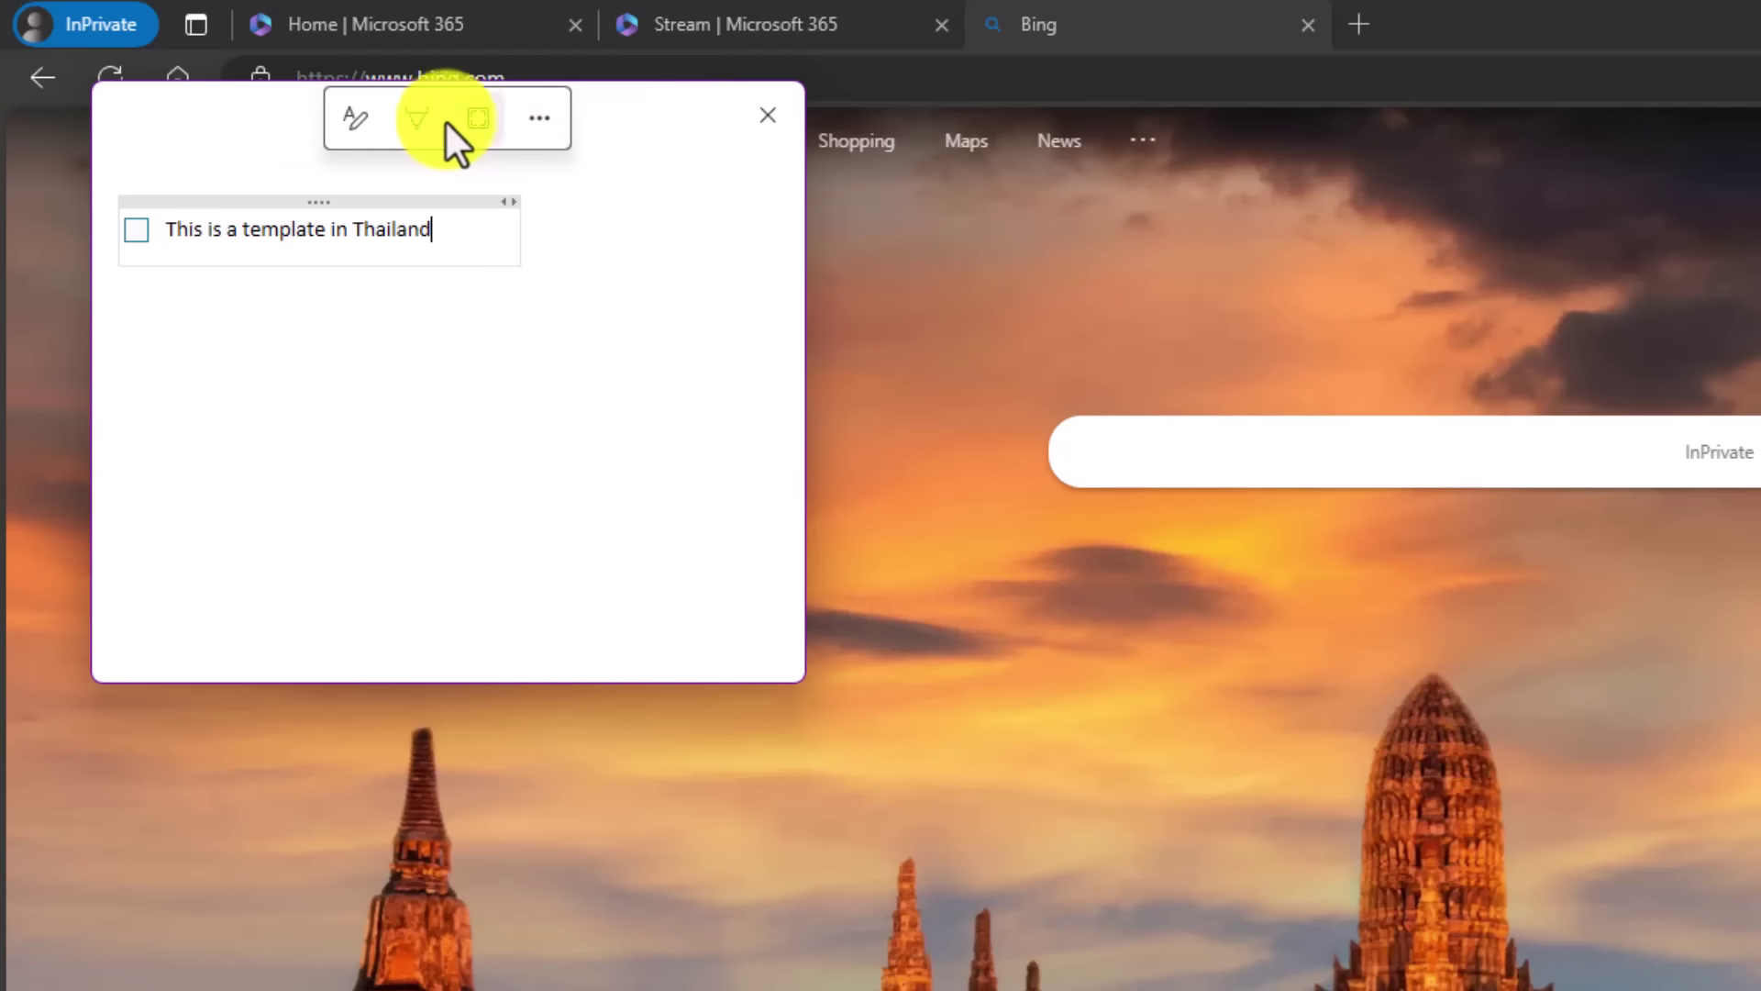
Step: Sketch a freehand shape in black pen below the to-do item
{"action": "left_click", "coordinate": [419, 123]}
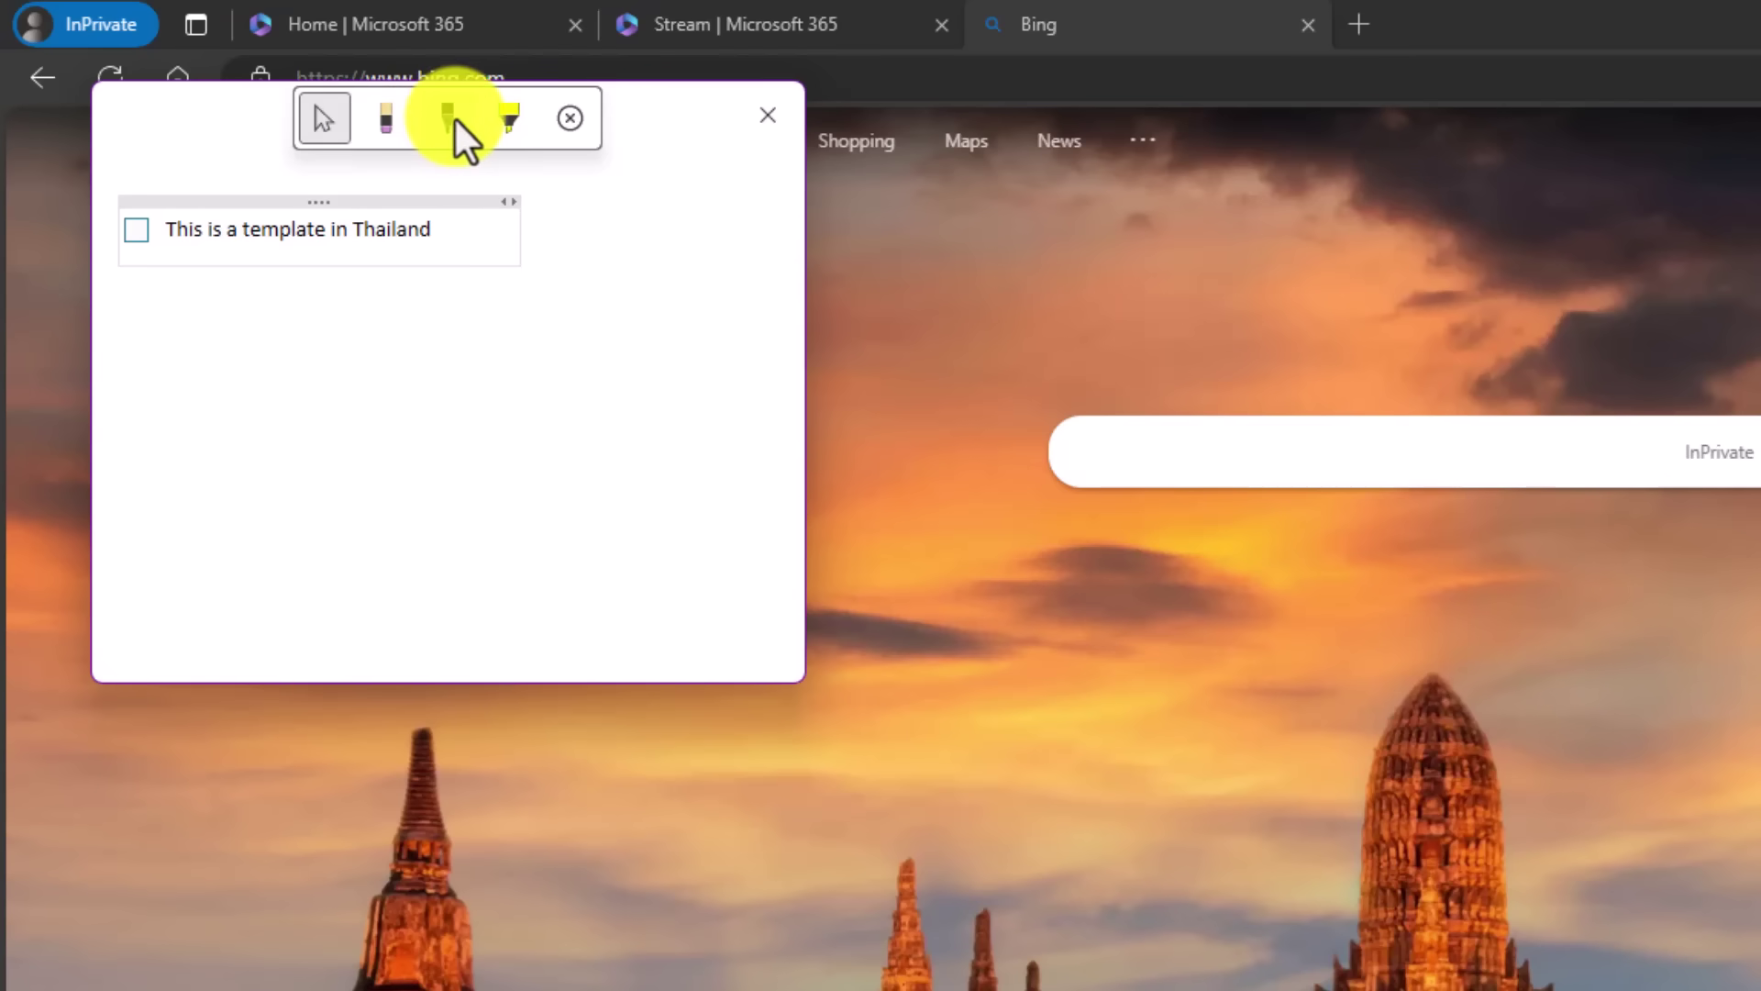
{"action": "left_click", "coordinate": [455, 119]}
{"action": "mouse_move", "coordinate": [341, 491]}
{"action": "left_mouse_down"}
{"action": "mouse_move", "coordinate": [369, 385]}
{"action": "mouse_move", "coordinate": [459, 486]}
{"action": "mouse_move", "coordinate": [341, 496]}
{"action": "left_mouse_up"}
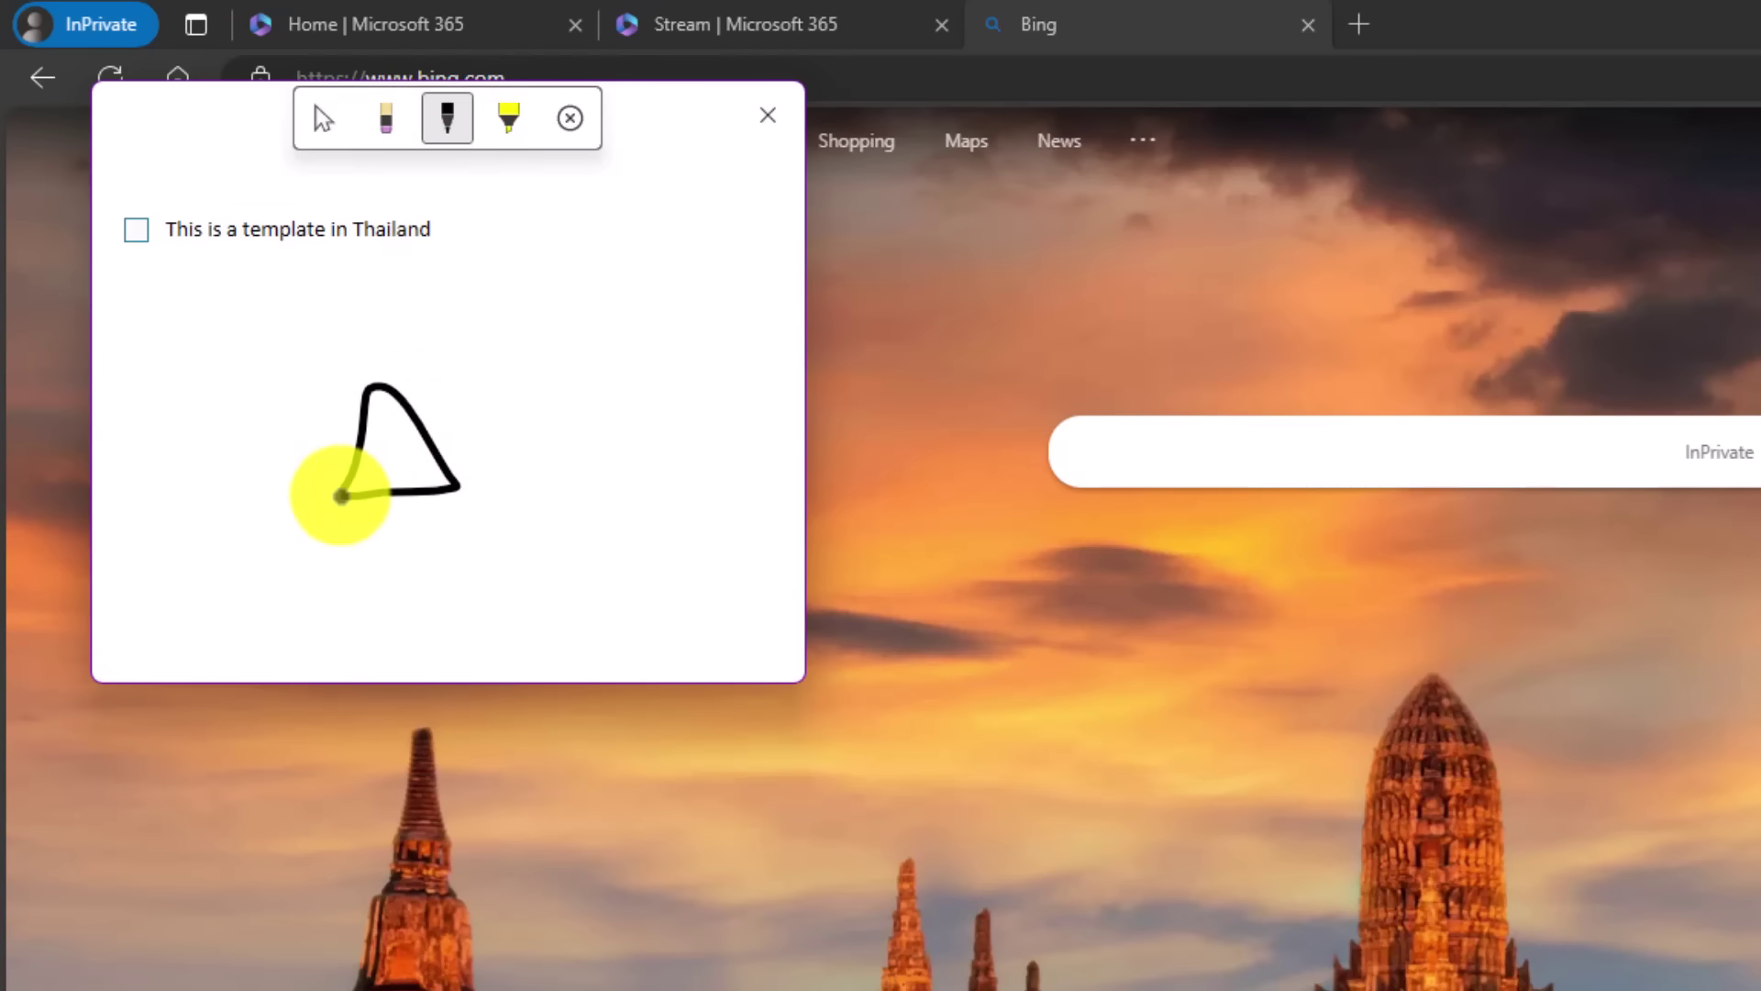
Step: Highlight 'in Thailand' in yellow, then exit ink mode
{"action": "left_click", "coordinate": [508, 117]}
{"action": "left_click_drag", "start_coordinate": [315, 234], "coordinate": [438, 240]}
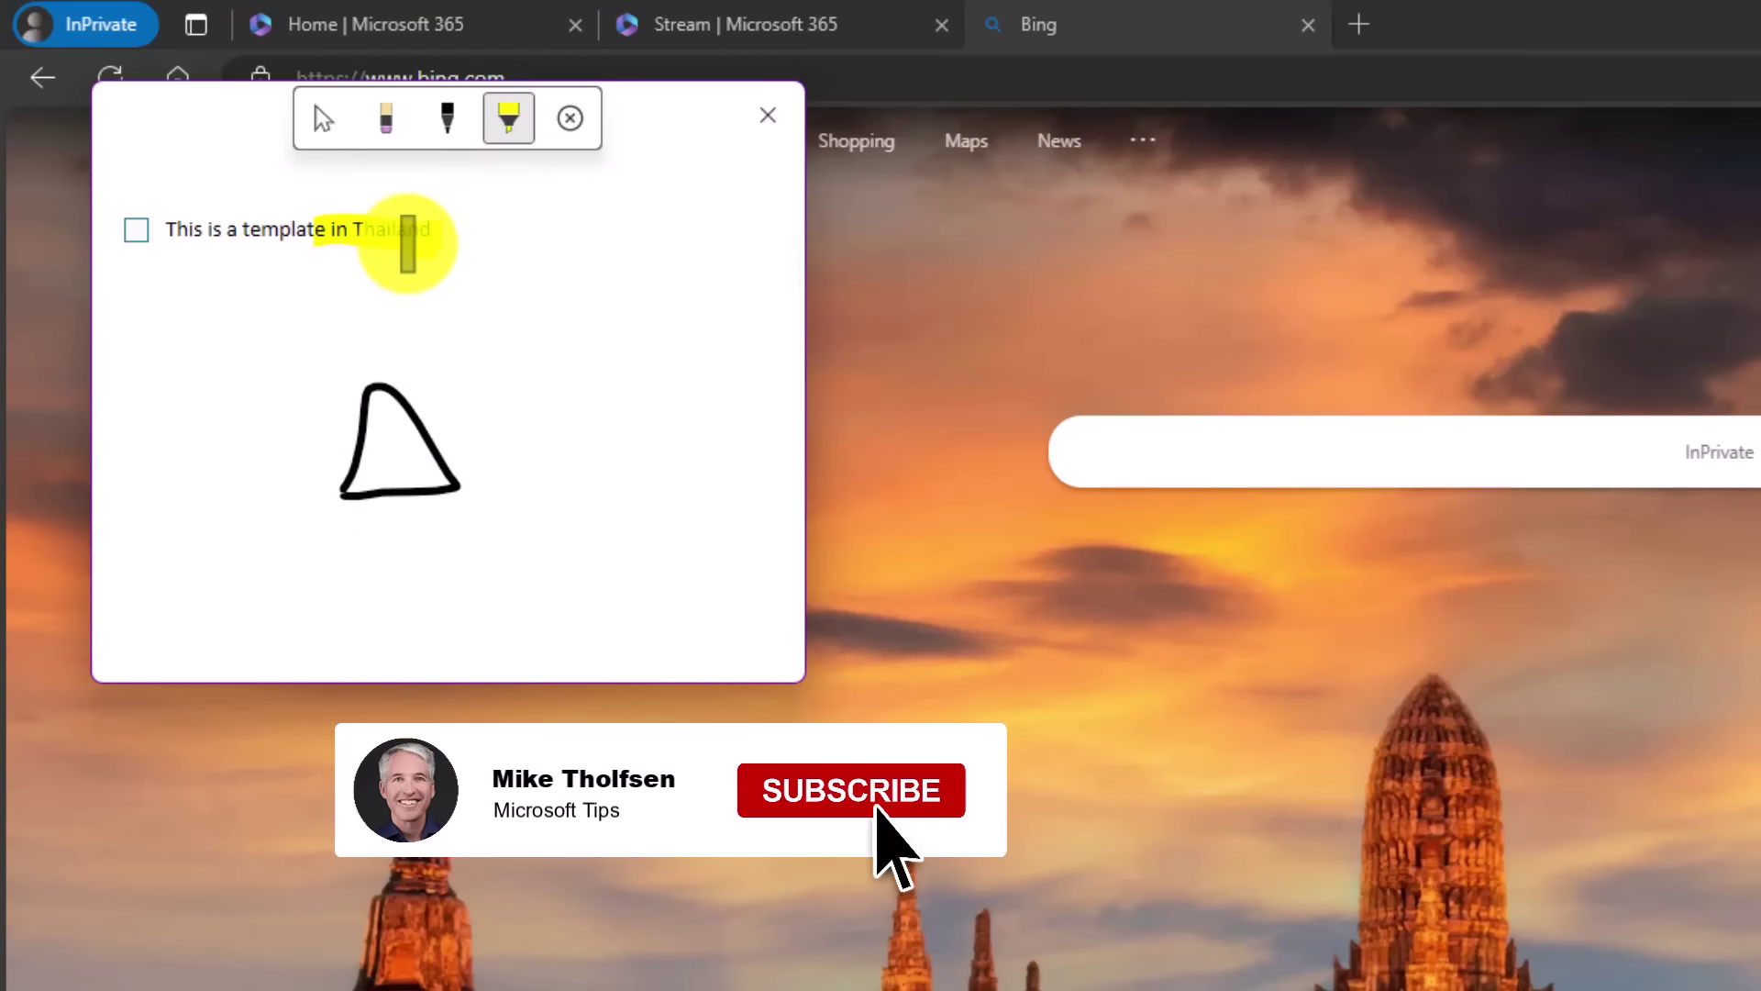
{"action": "left_click", "coordinate": [386, 117]}
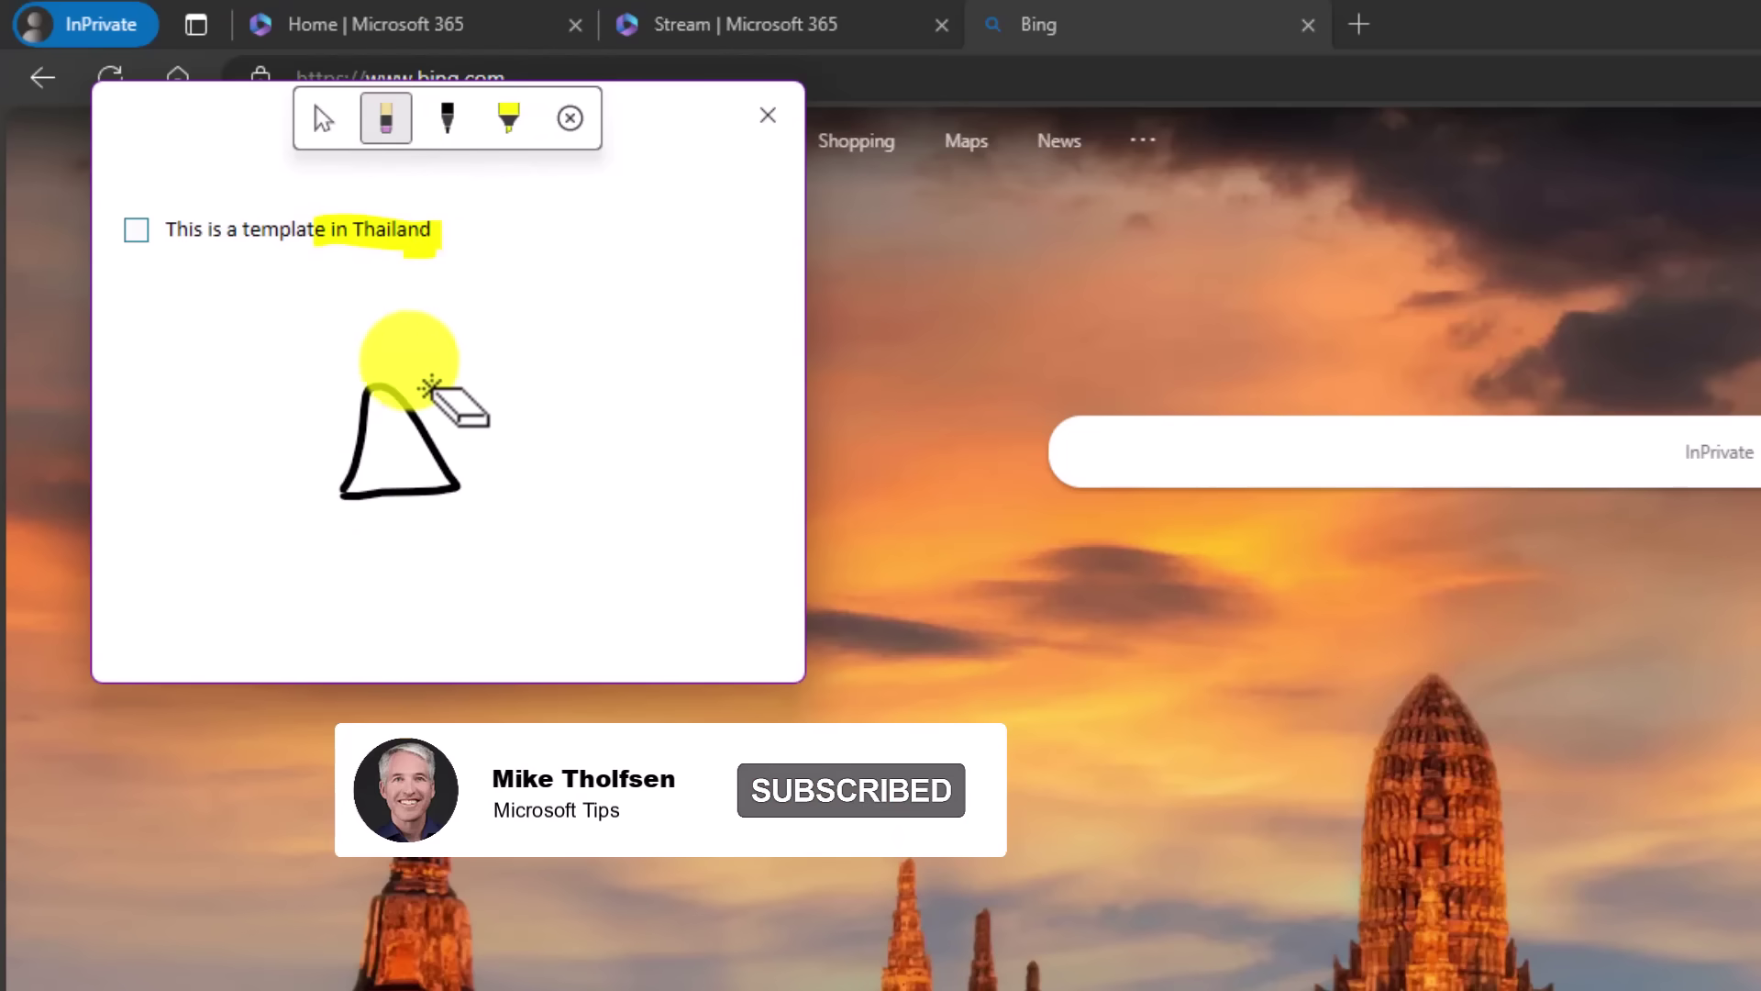
{"action": "left_click", "coordinate": [555, 122]}
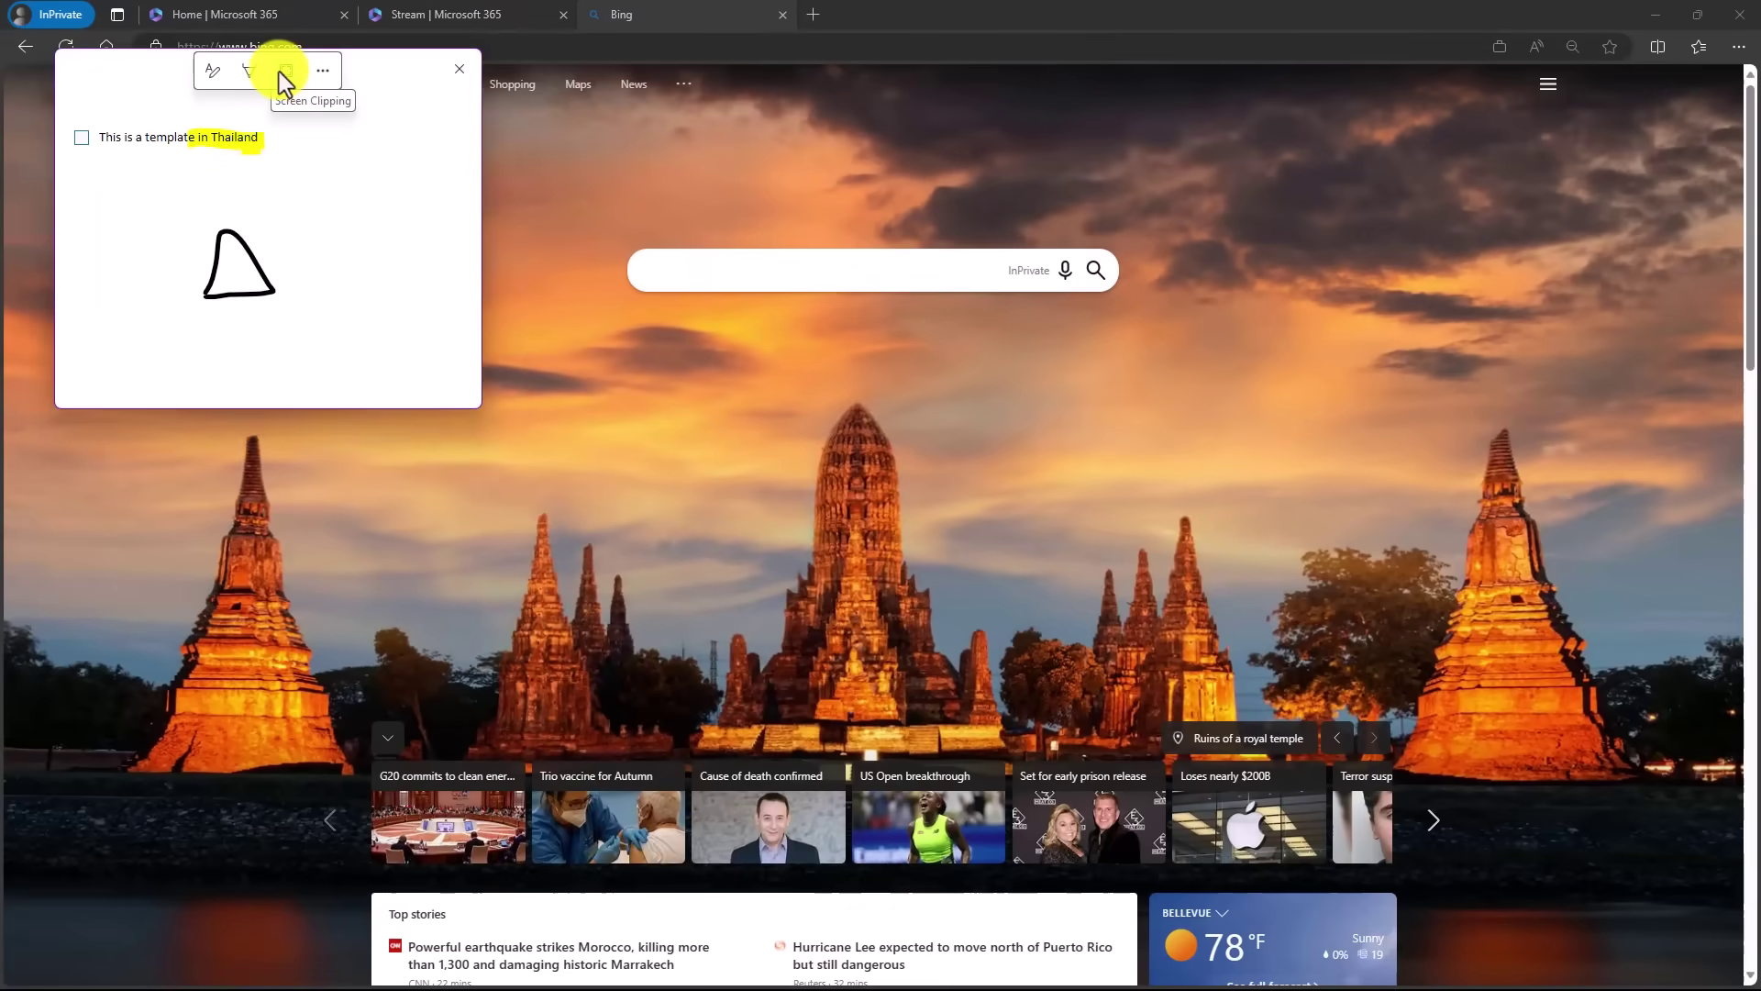
Step: Clip the central temple from the Bing background photo into the quick note and resize the note to show it
{"action": "left_click", "coordinate": [278, 71]}
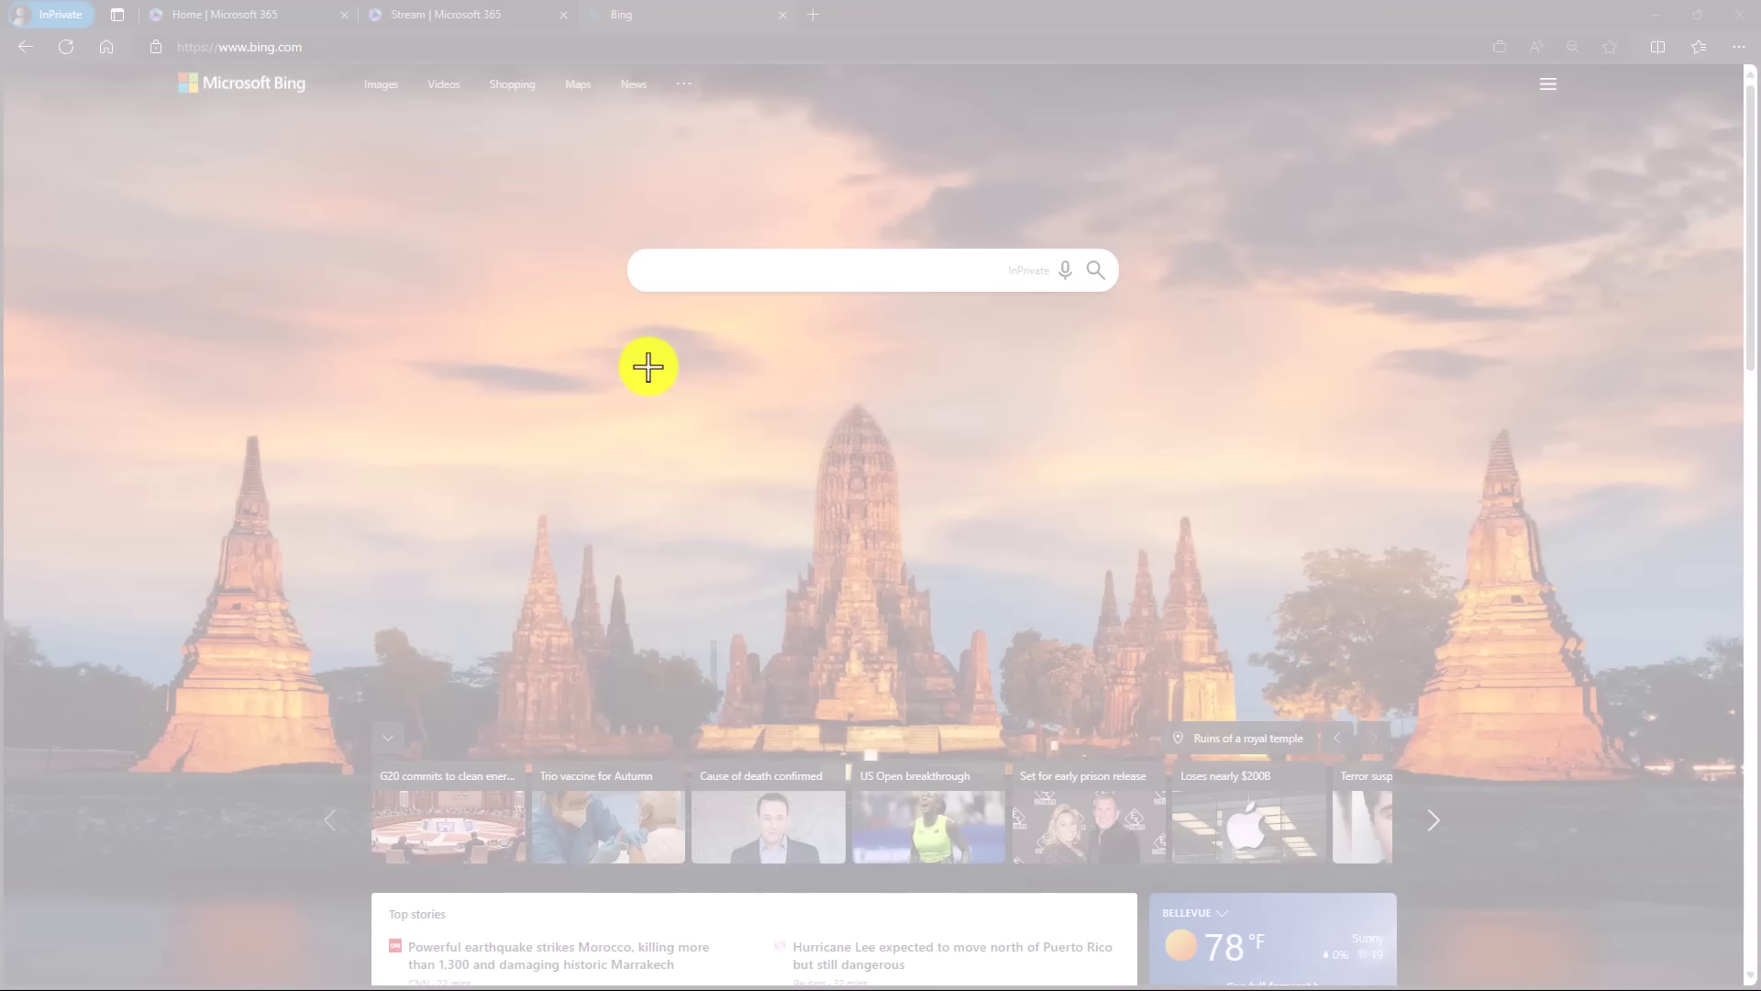
{"action": "left_click_drag", "start_coordinate": [648, 367], "coordinate": [1055, 749]}
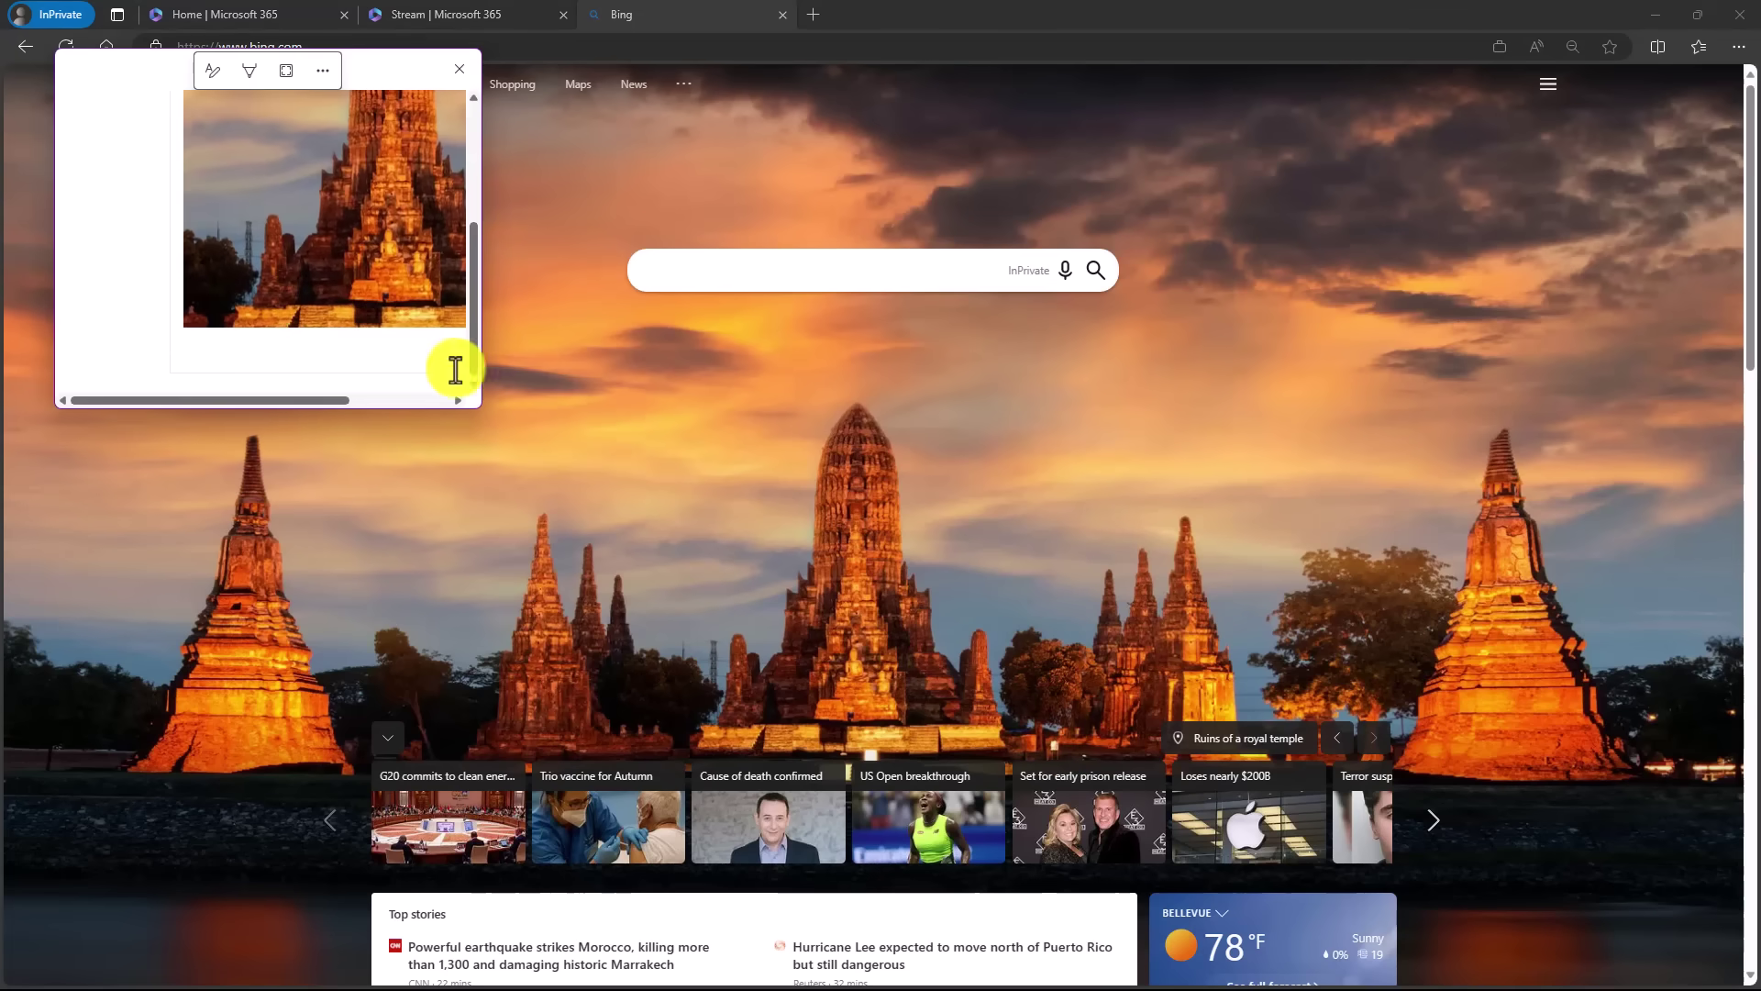
{"action": "left_click_drag", "start_coordinate": [470, 408], "coordinate": [811, 630]}
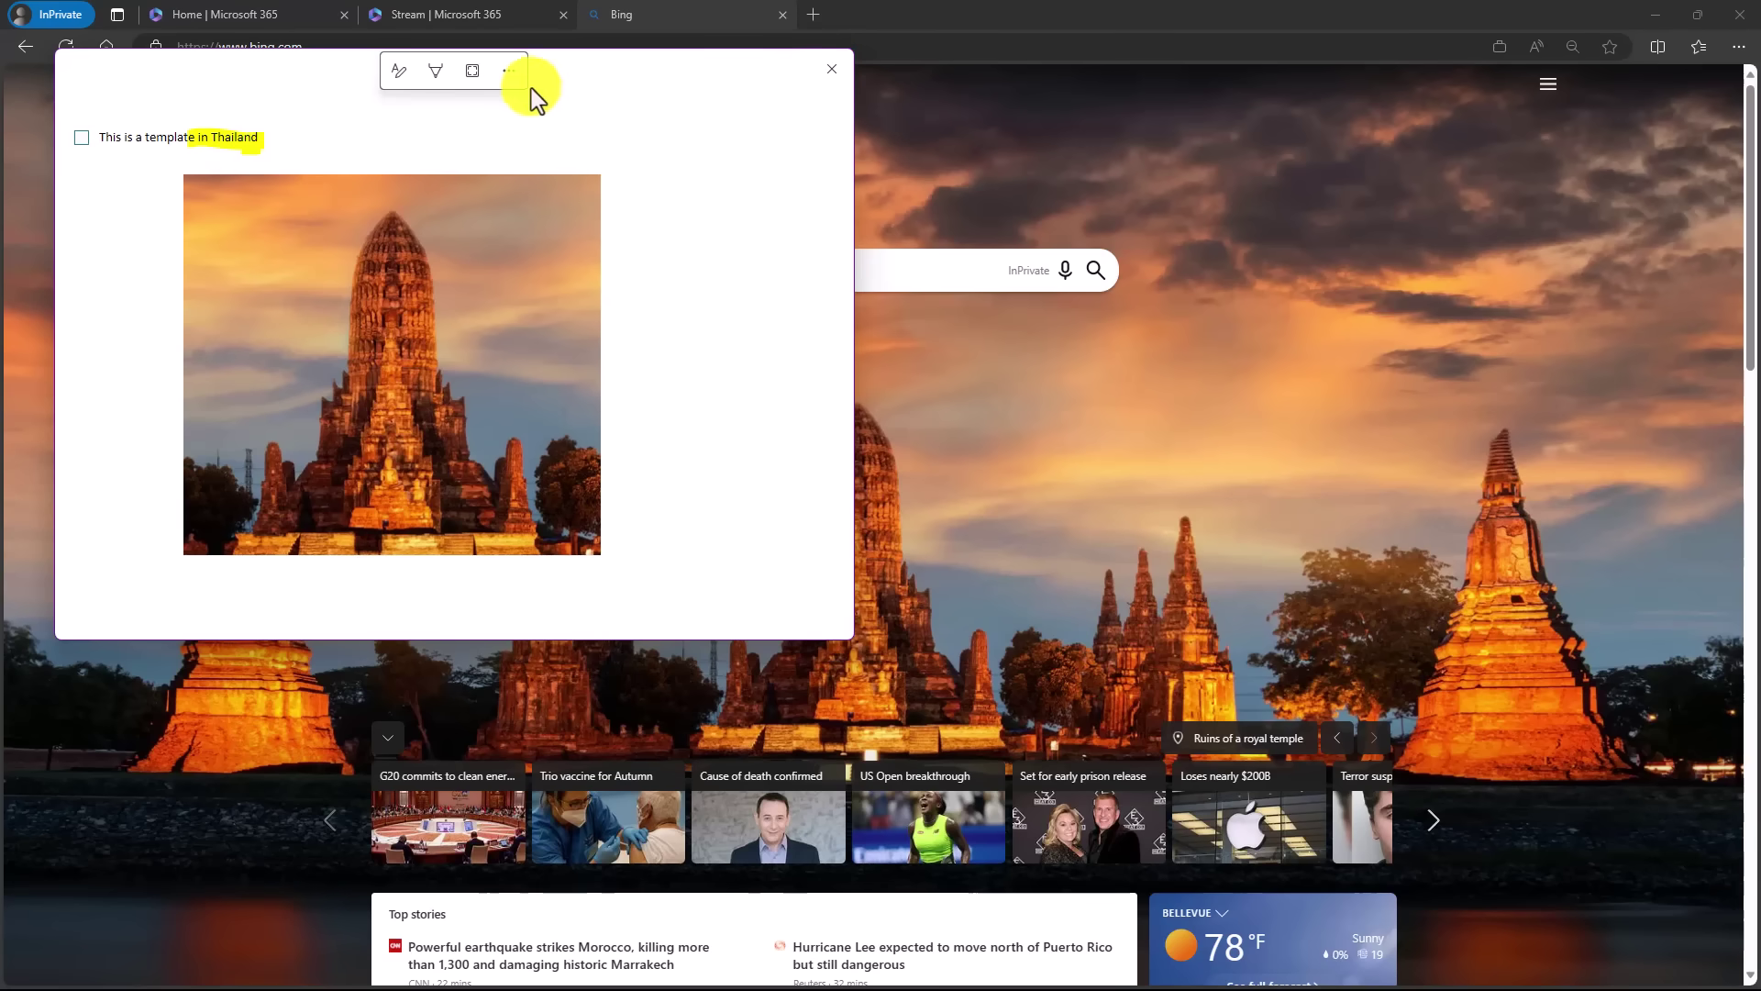
Step: Open the quick note in the full OneNote desktop app
{"action": "left_click", "coordinate": [506, 71]}
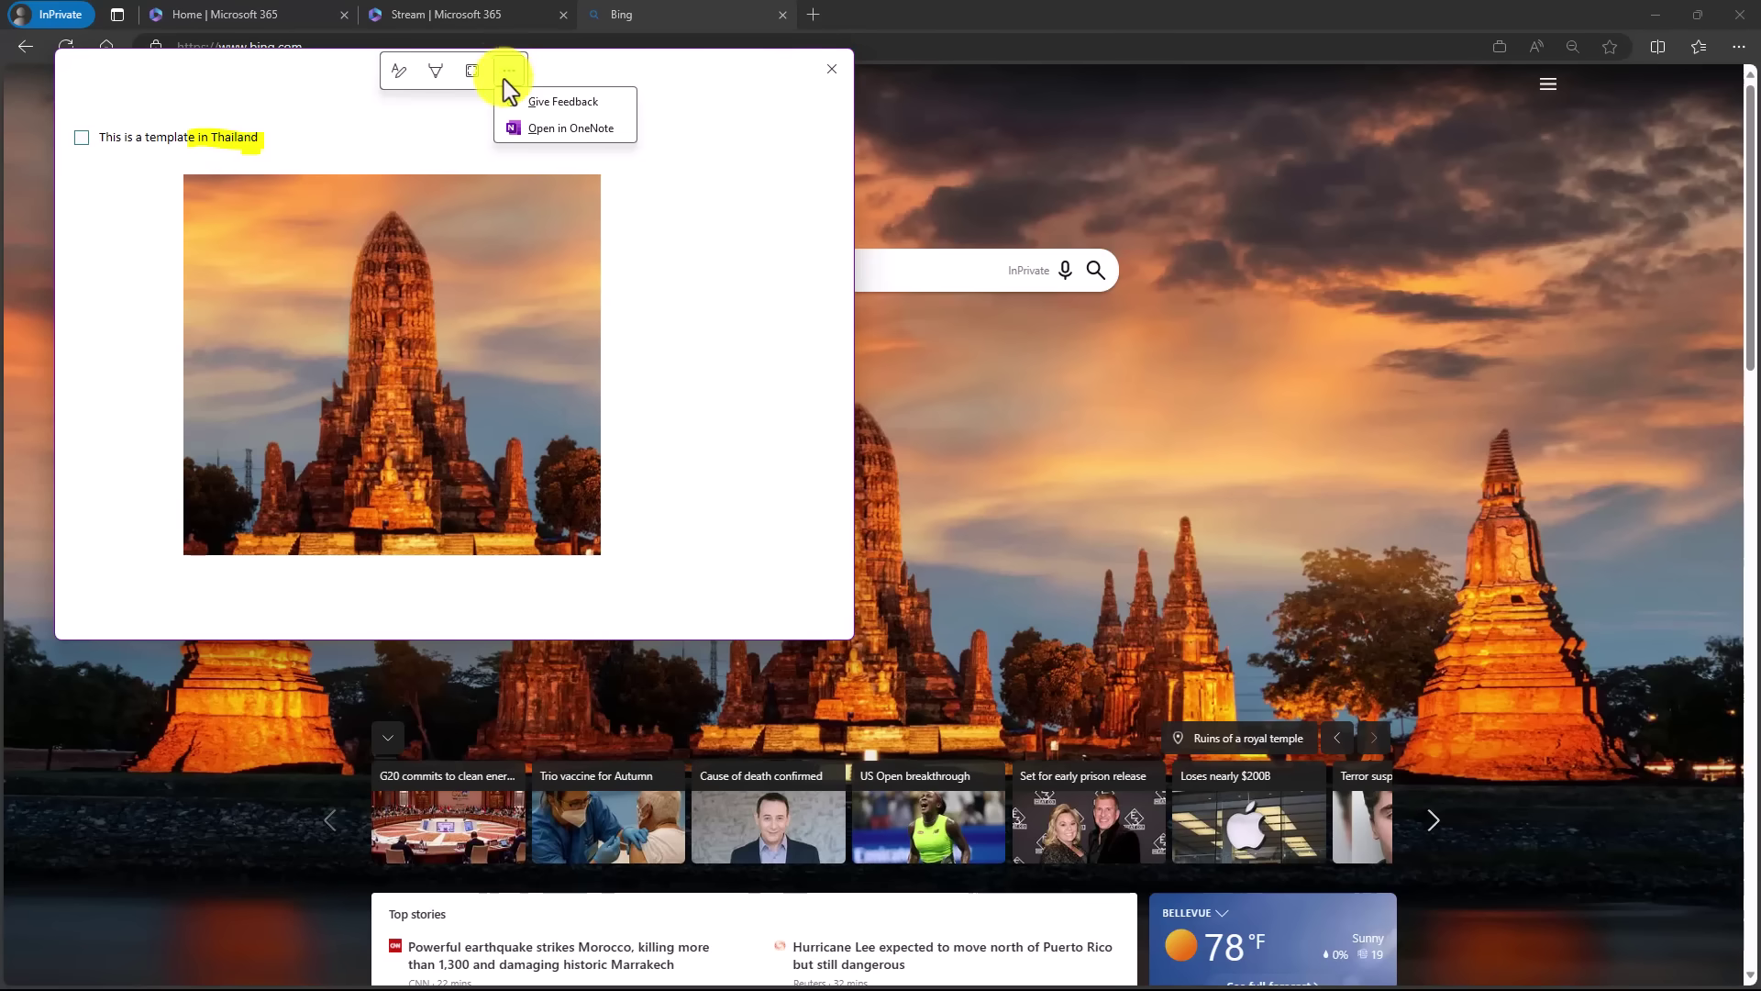
{"action": "left_click", "coordinate": [589, 134]}
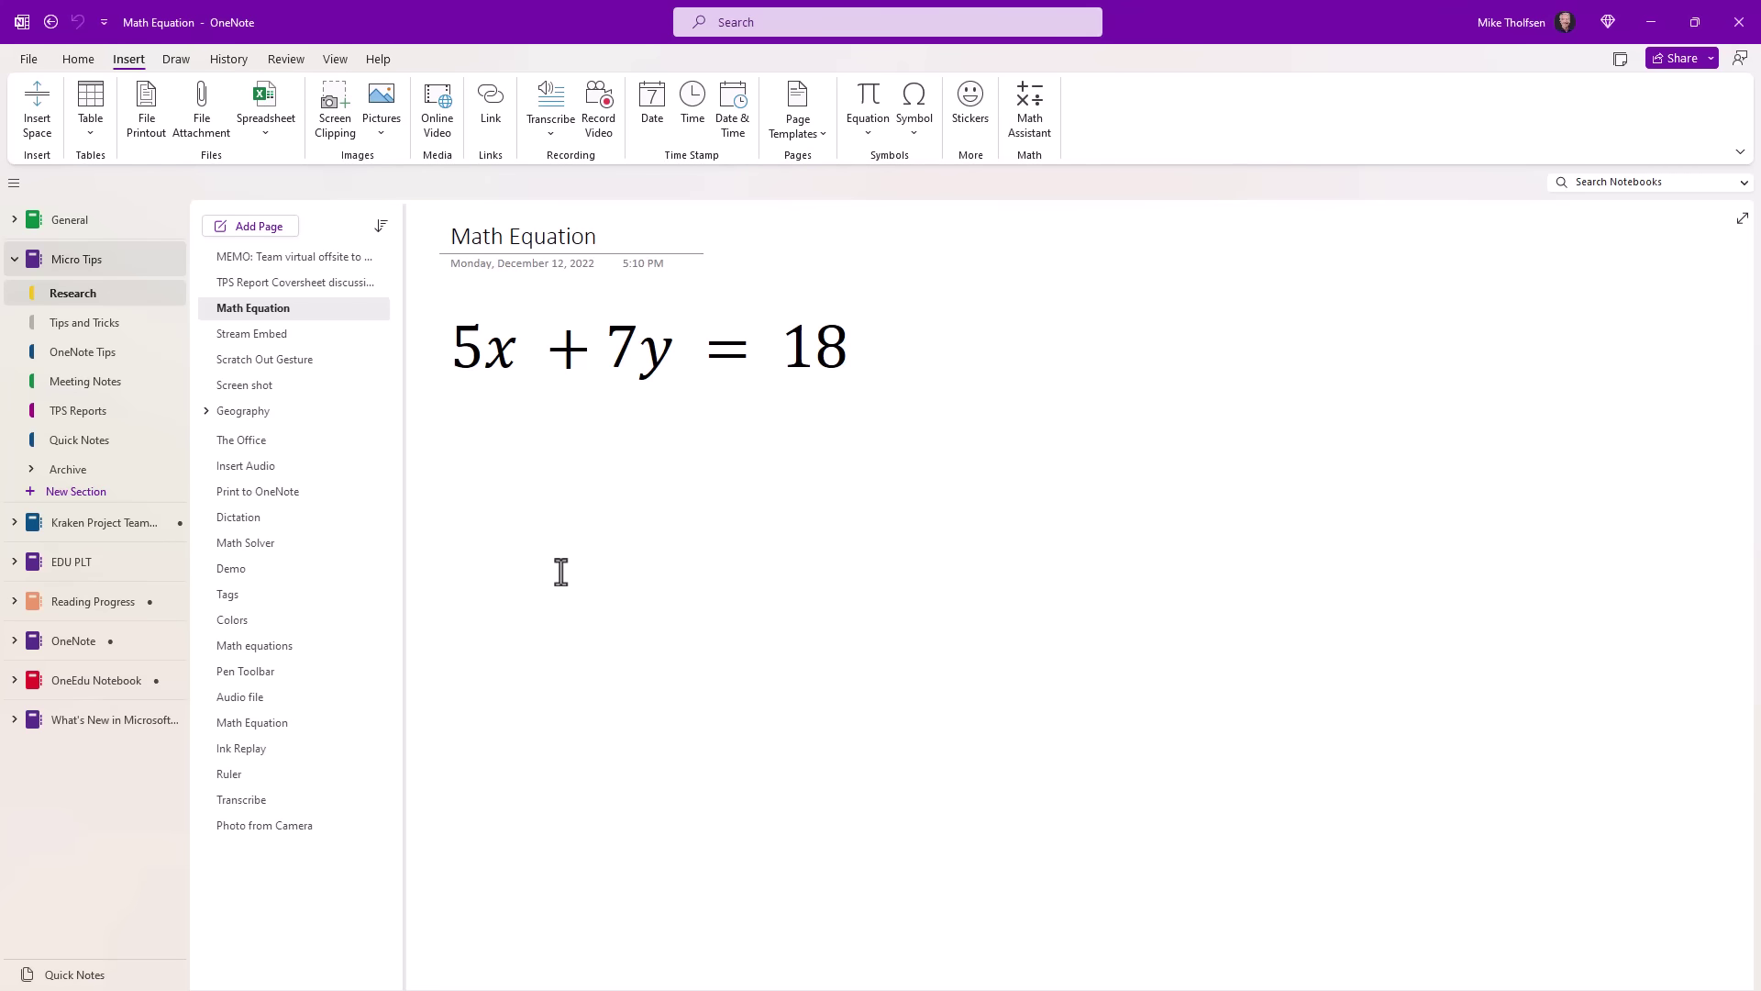
Step: Open Math Assistant from the Draw tab for the selected equation 5x + 7y = 18
{"action": "left_click_drag", "start_coordinate": [450, 354], "coordinate": [858, 354]}
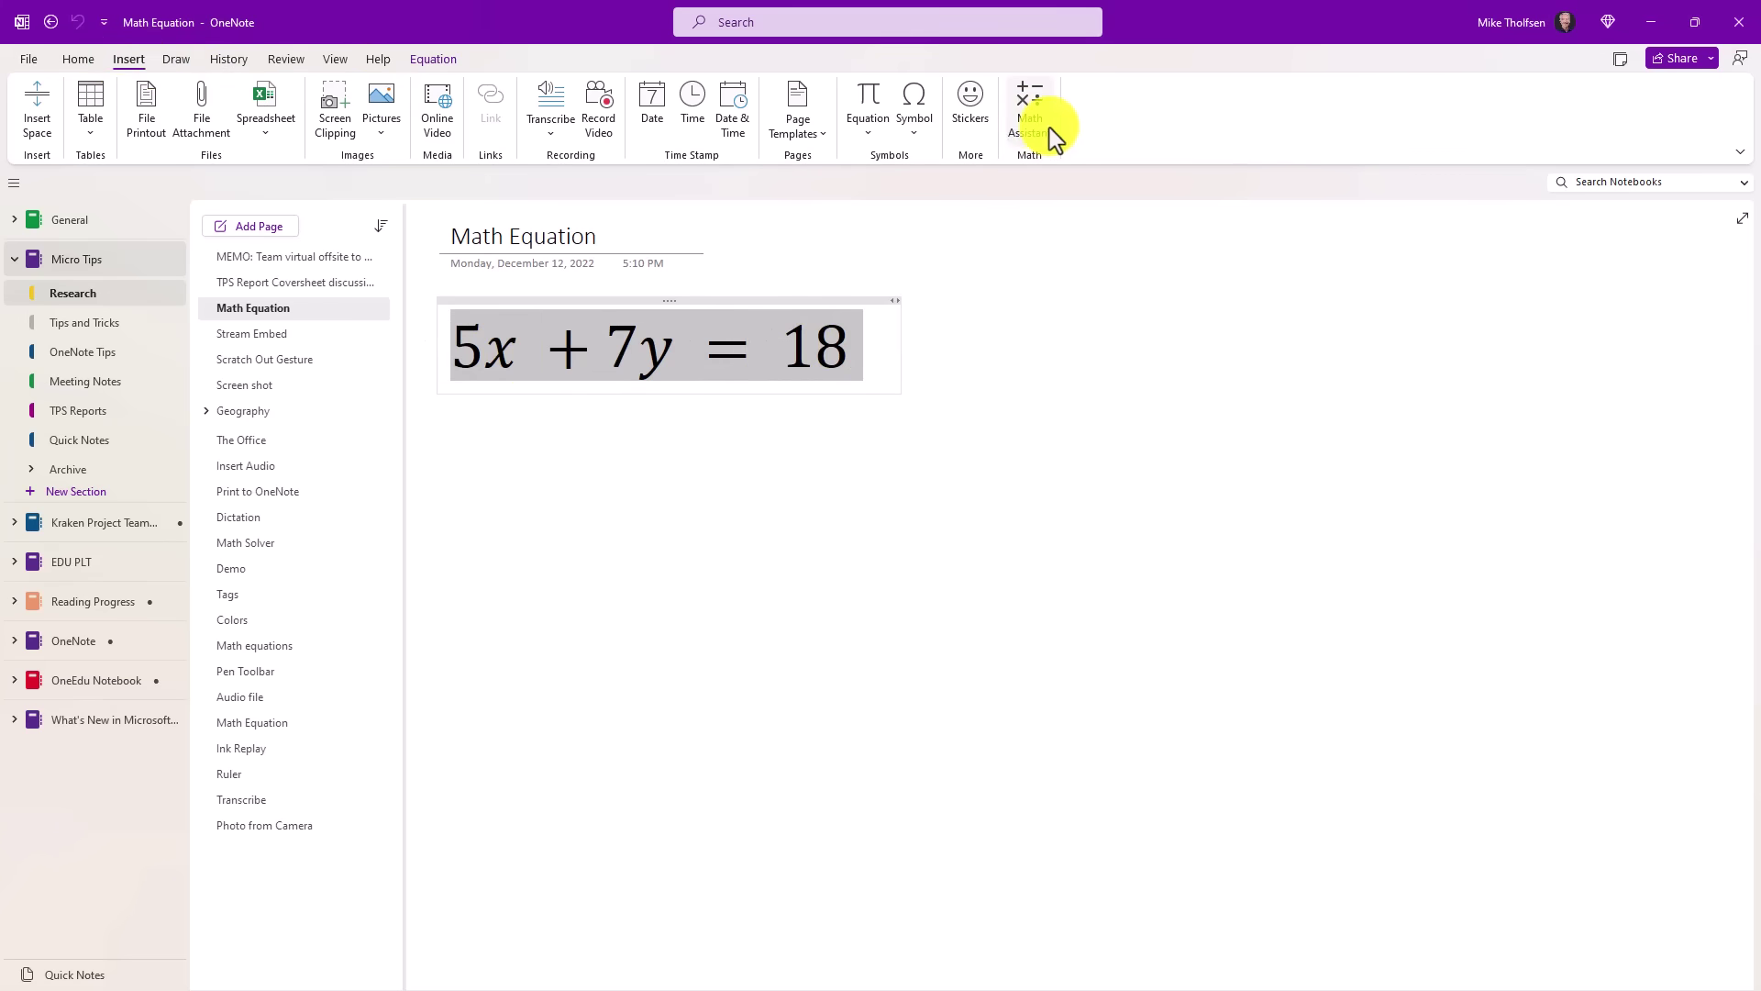
{"action": "left_click", "coordinate": [169, 62]}
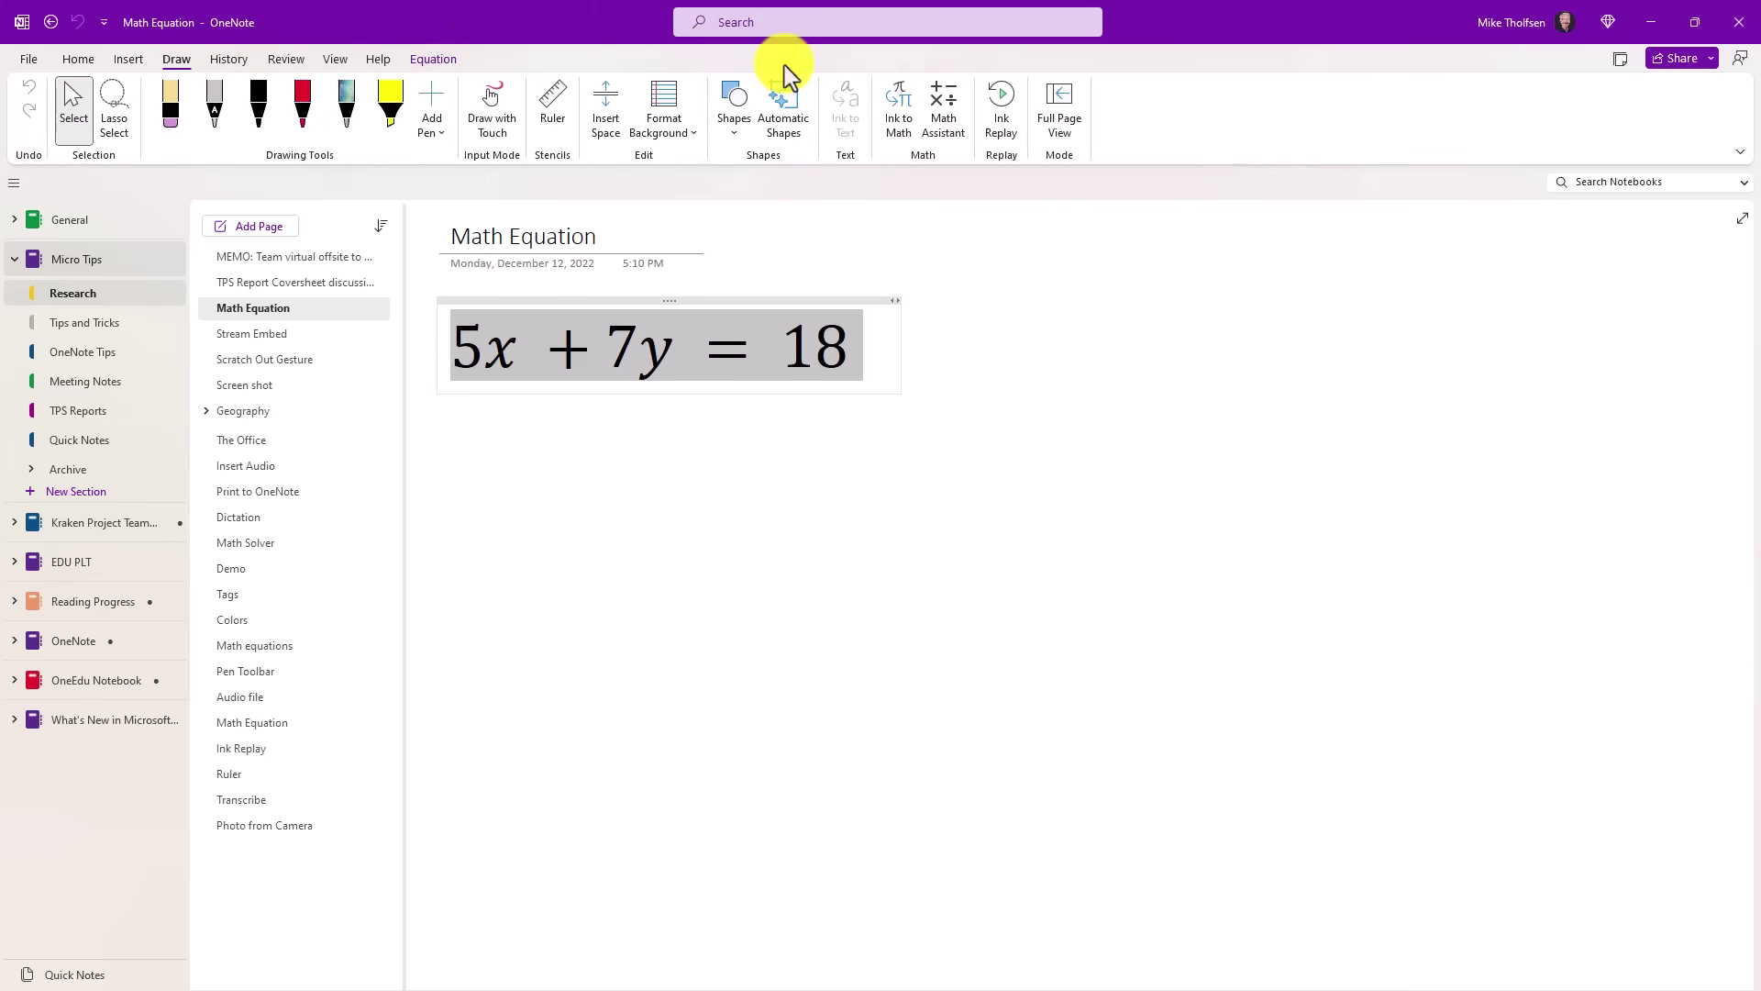
{"action": "left_click", "coordinate": [944, 119]}
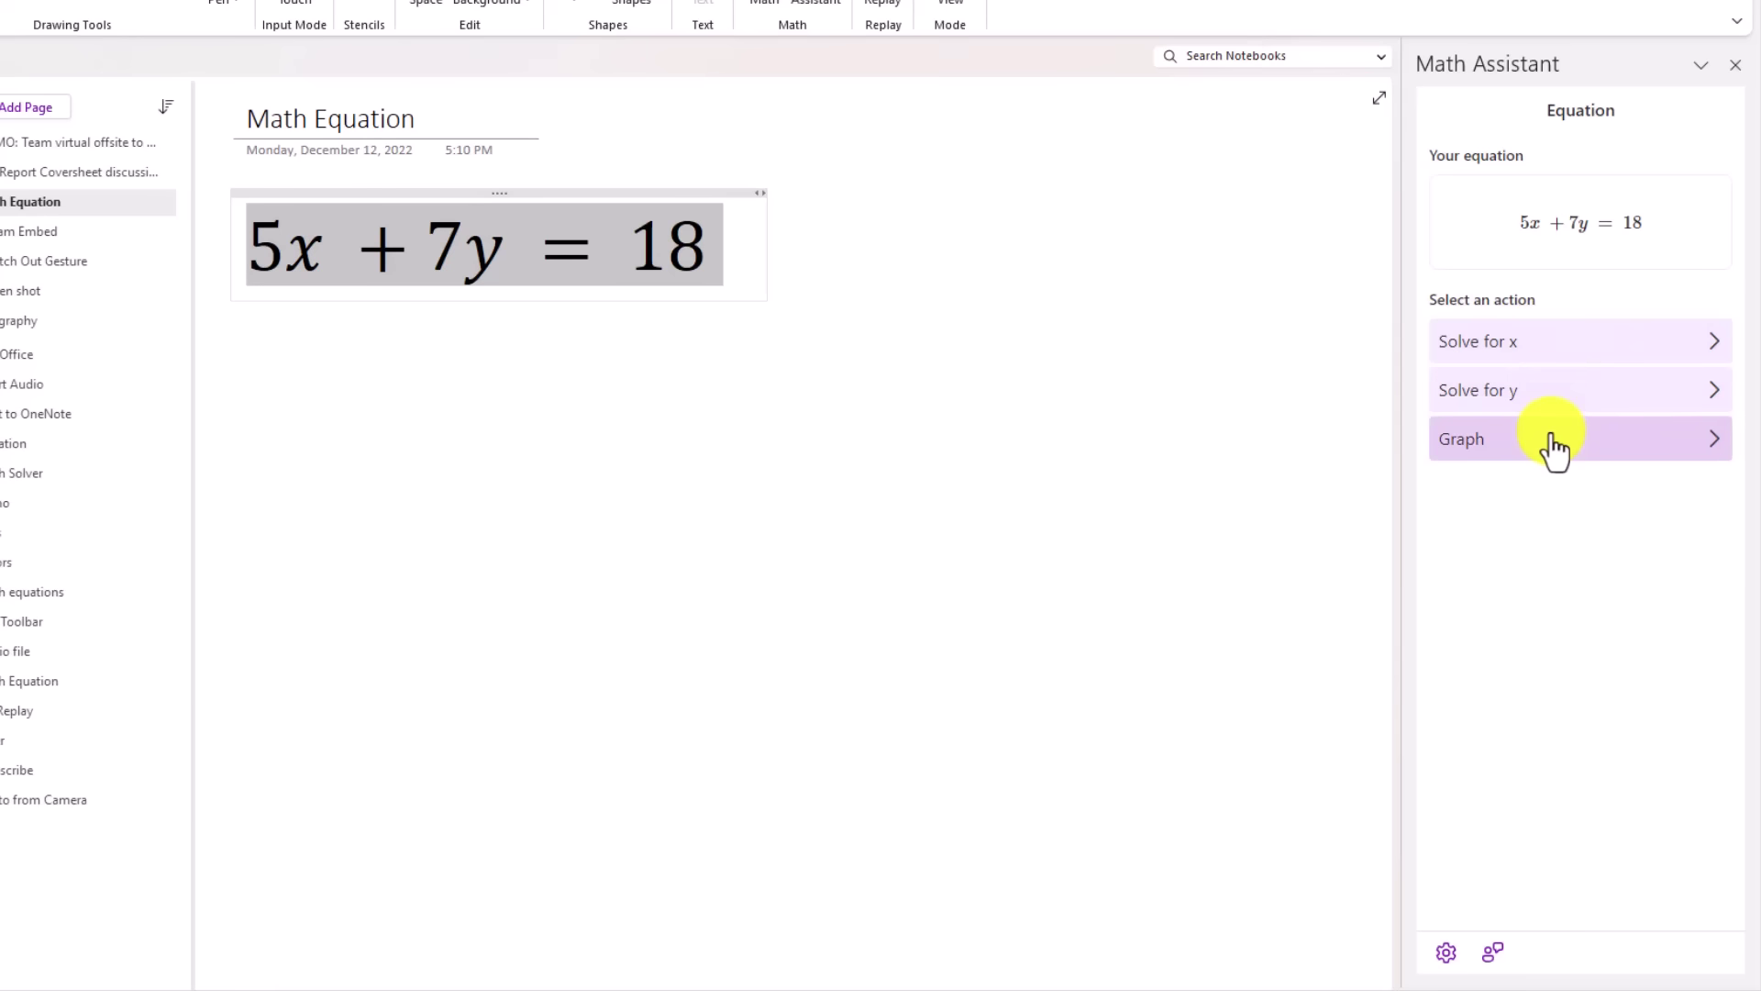
Step: Graph 5x + 7y = 18, insert it below the equation, and enlarge it to about 500 px square
{"action": "left_click", "coordinate": [1595, 453]}
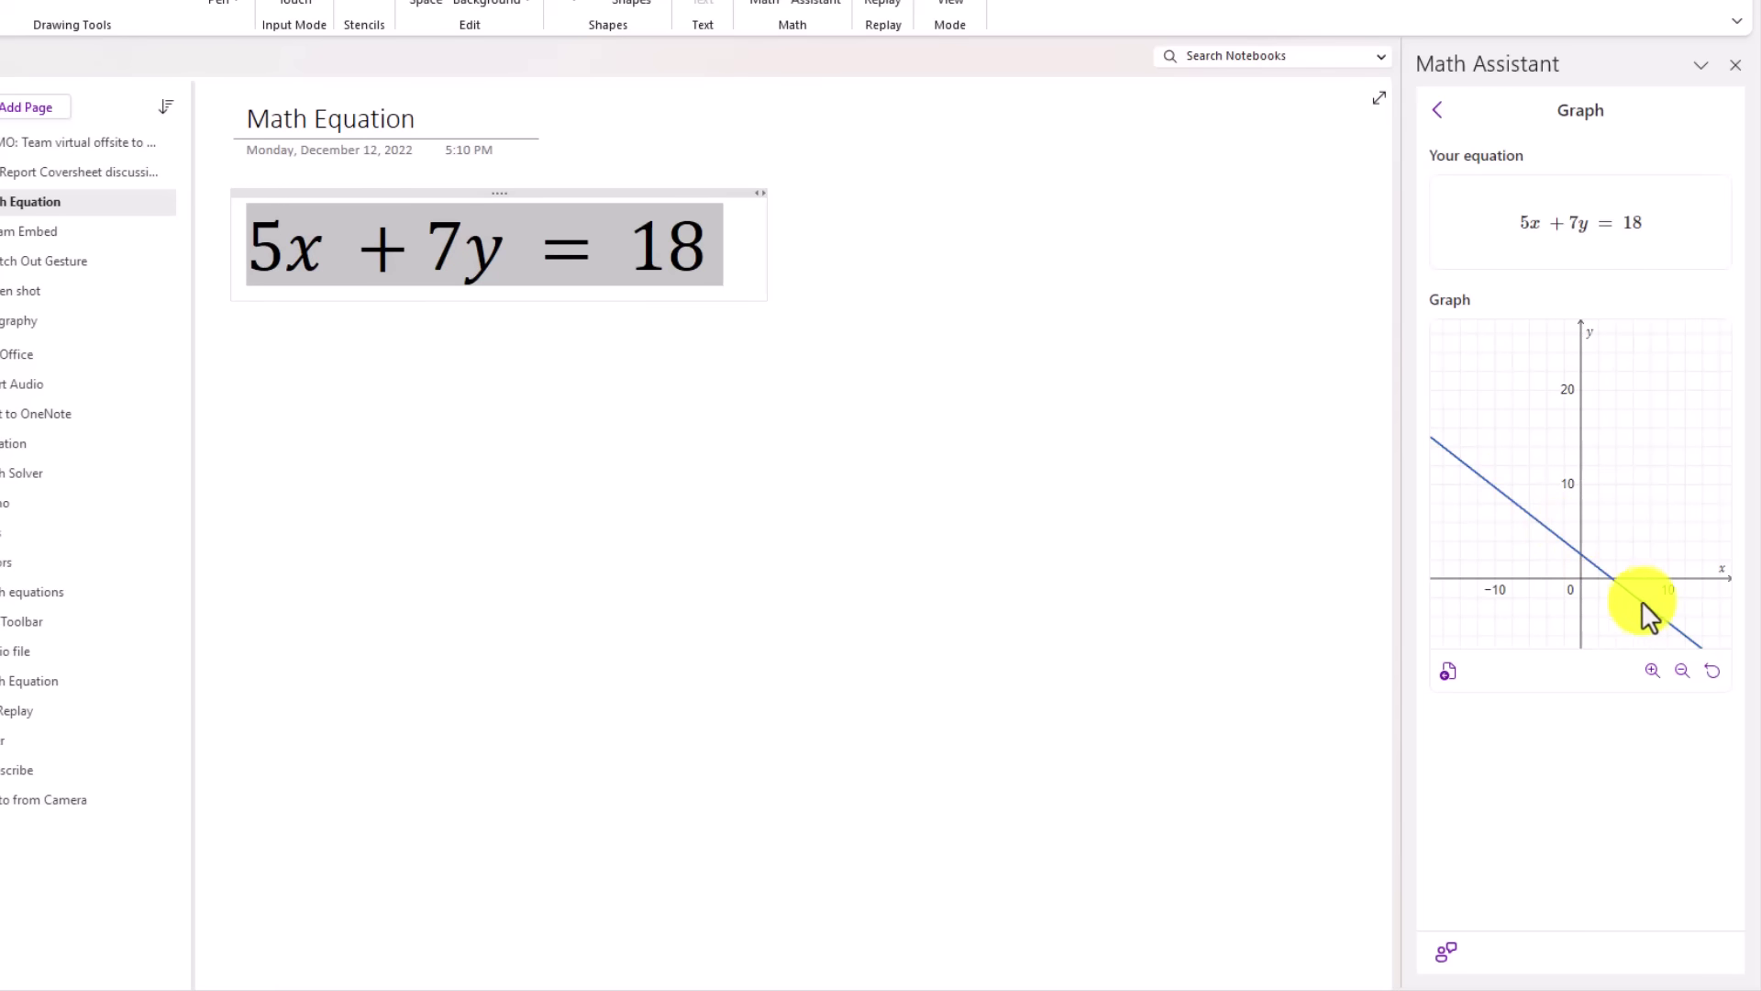
{"action": "left_click", "coordinate": [1654, 673]}
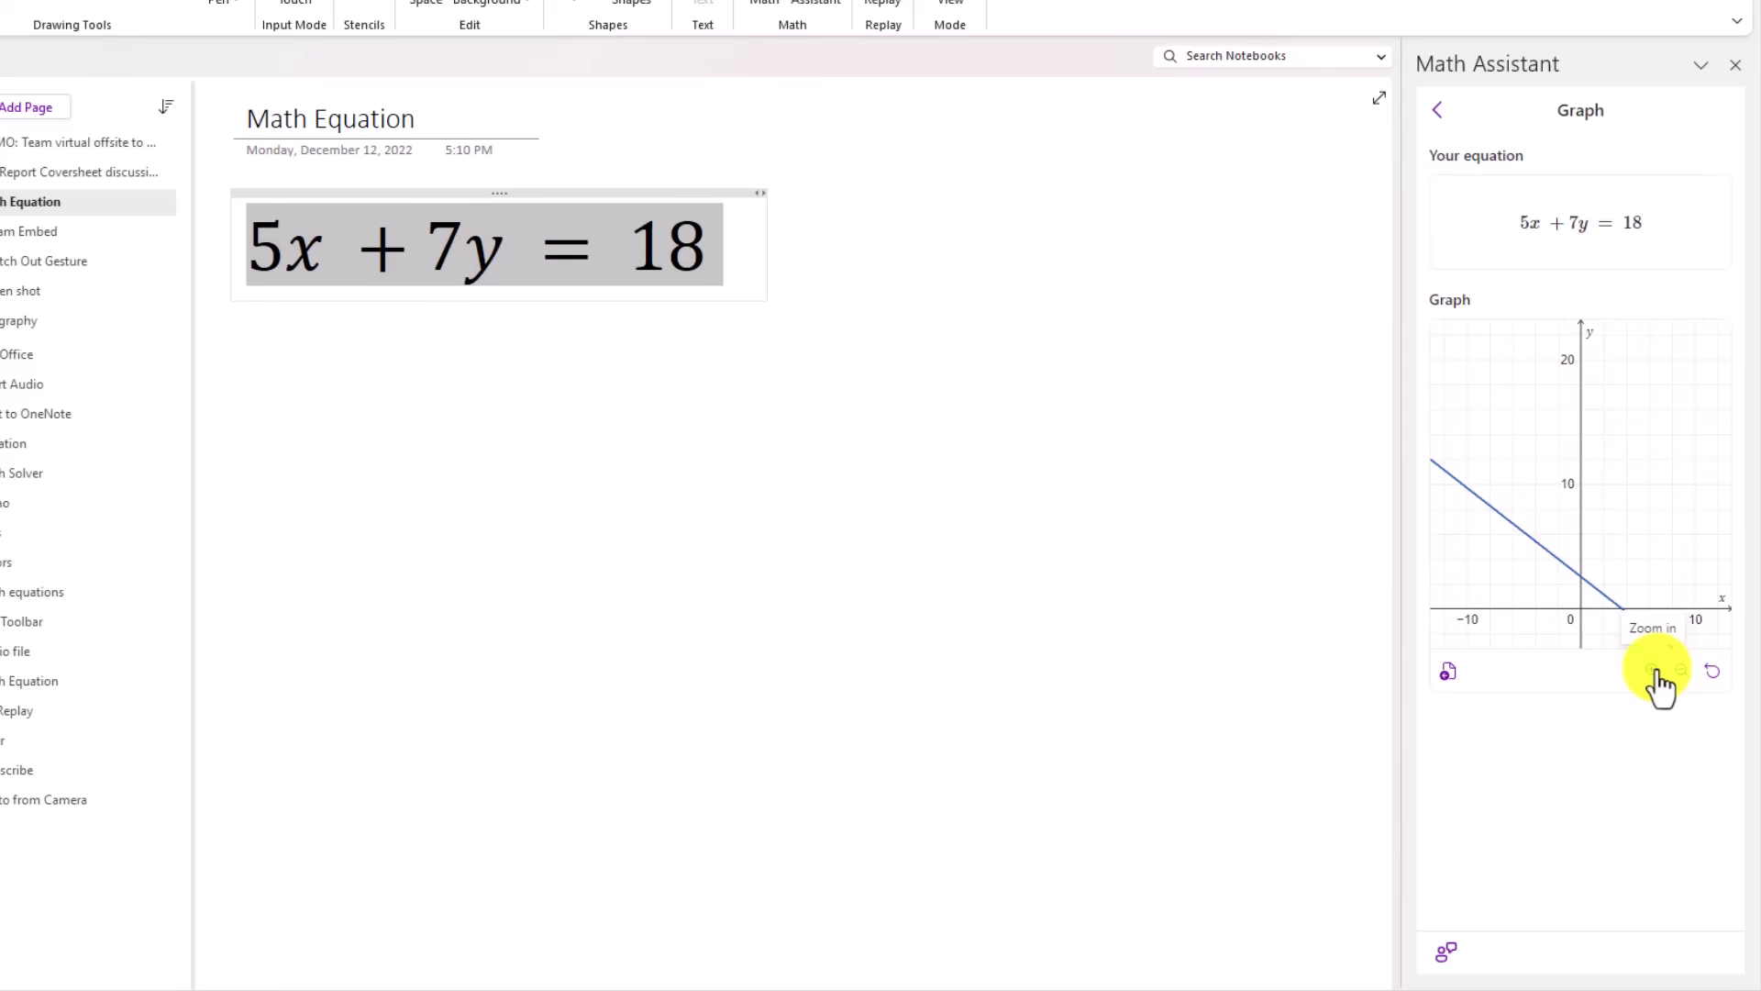
{"action": "left_click", "coordinate": [1673, 672]}
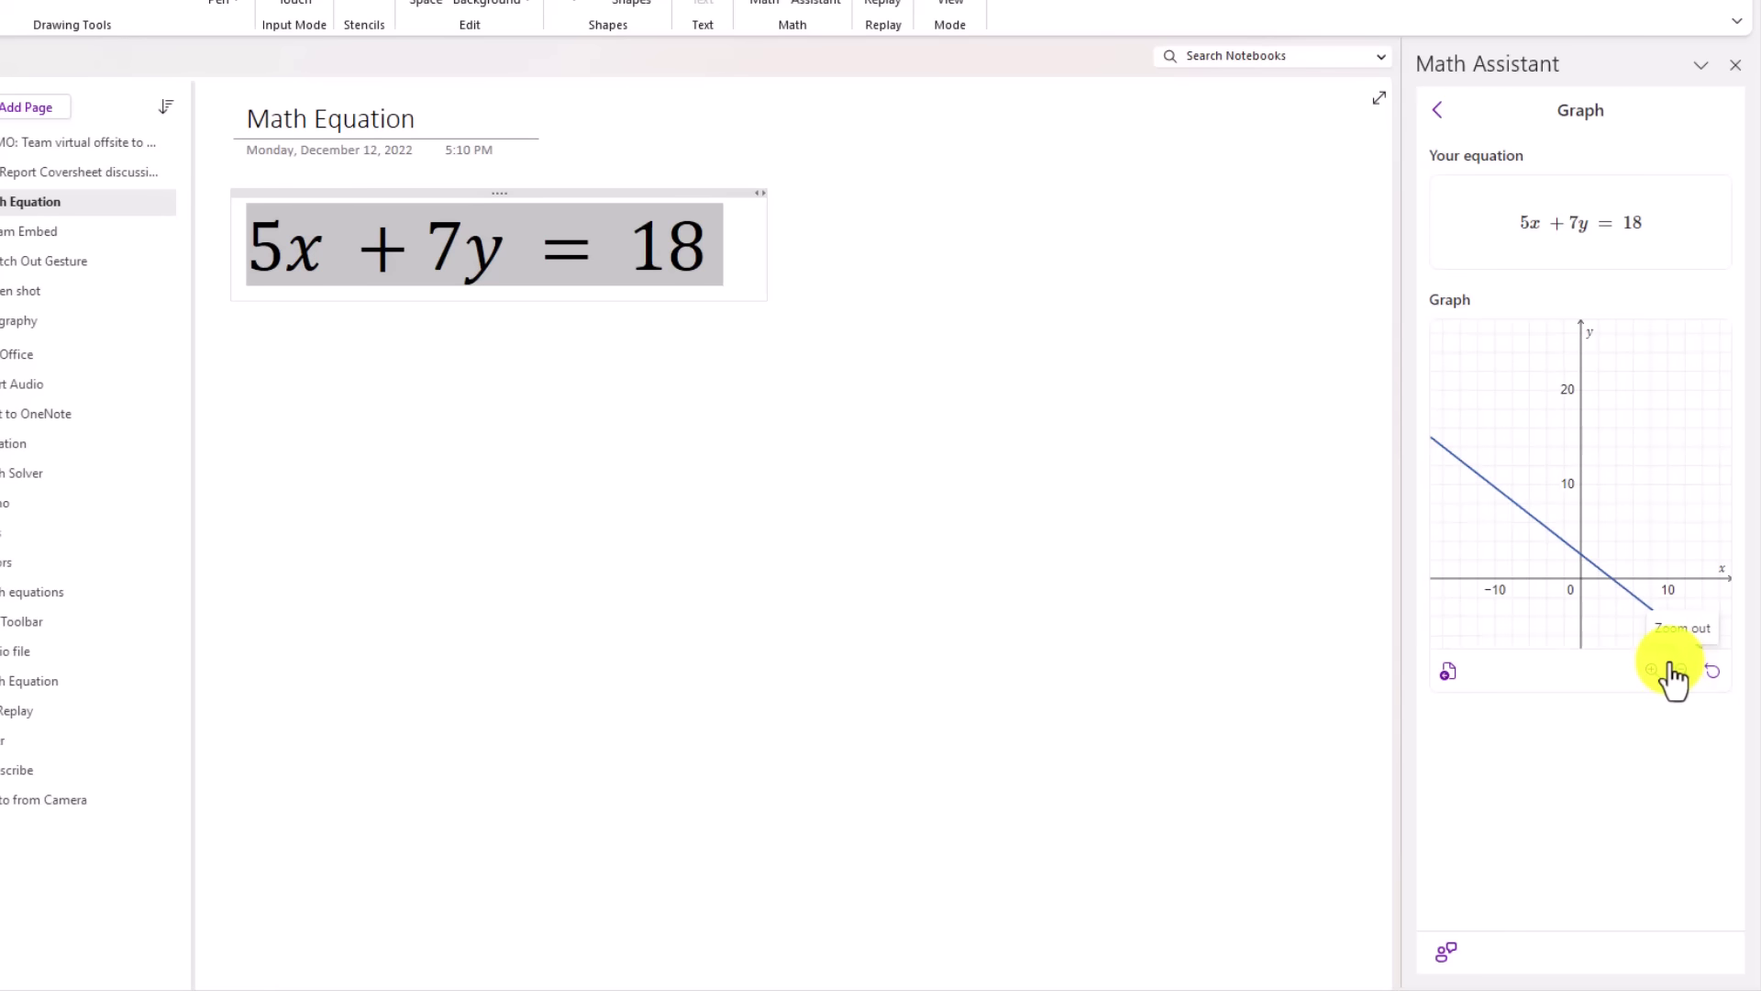
{"action": "left_click", "coordinate": [1448, 677]}
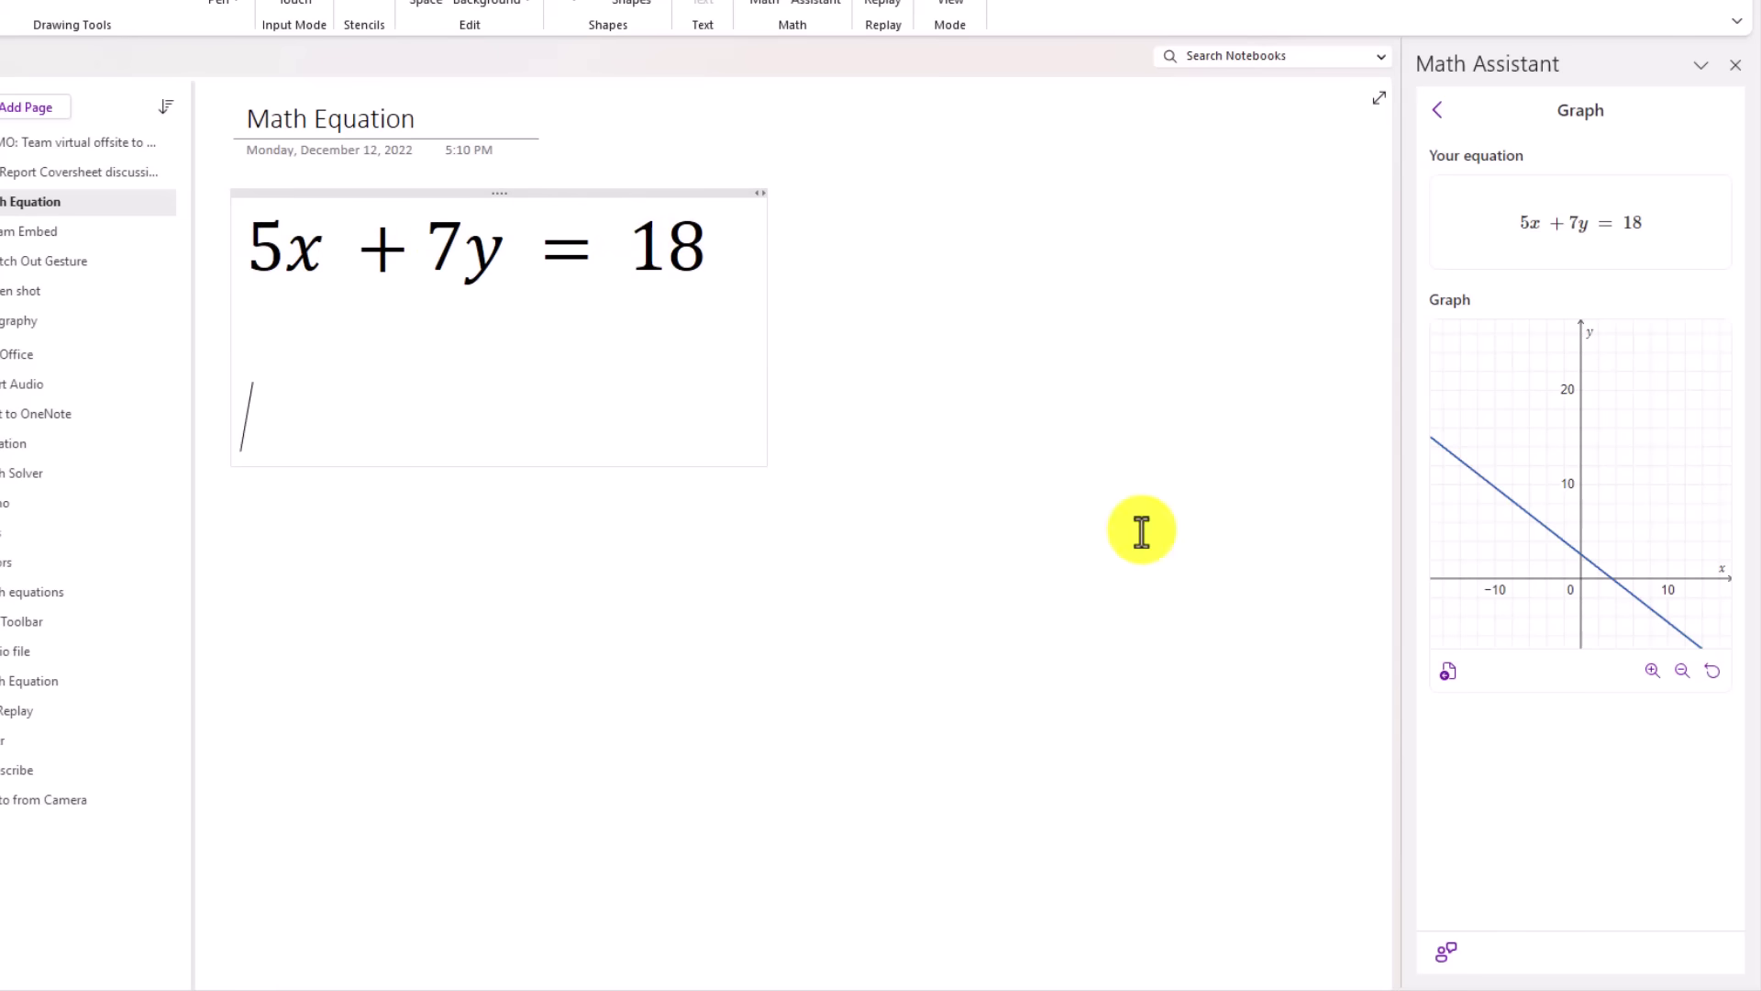
{"action": "left_click", "coordinate": [1450, 681]}
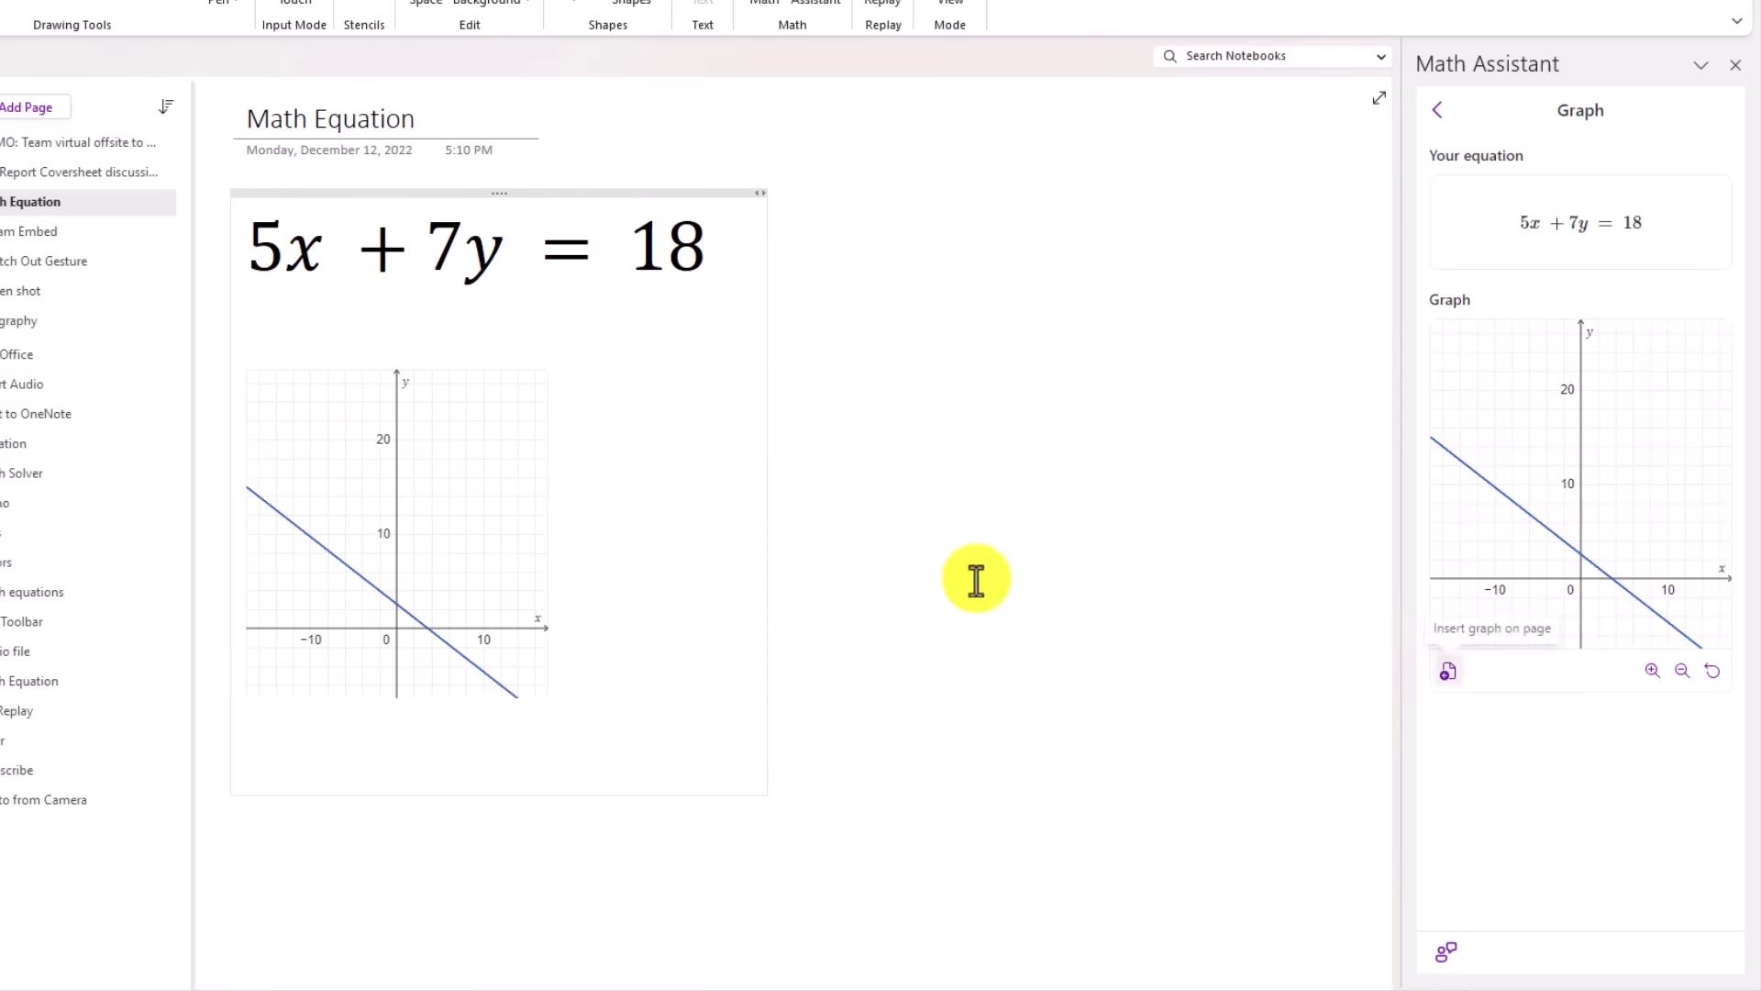
{"action": "left_click", "coordinate": [420, 605]}
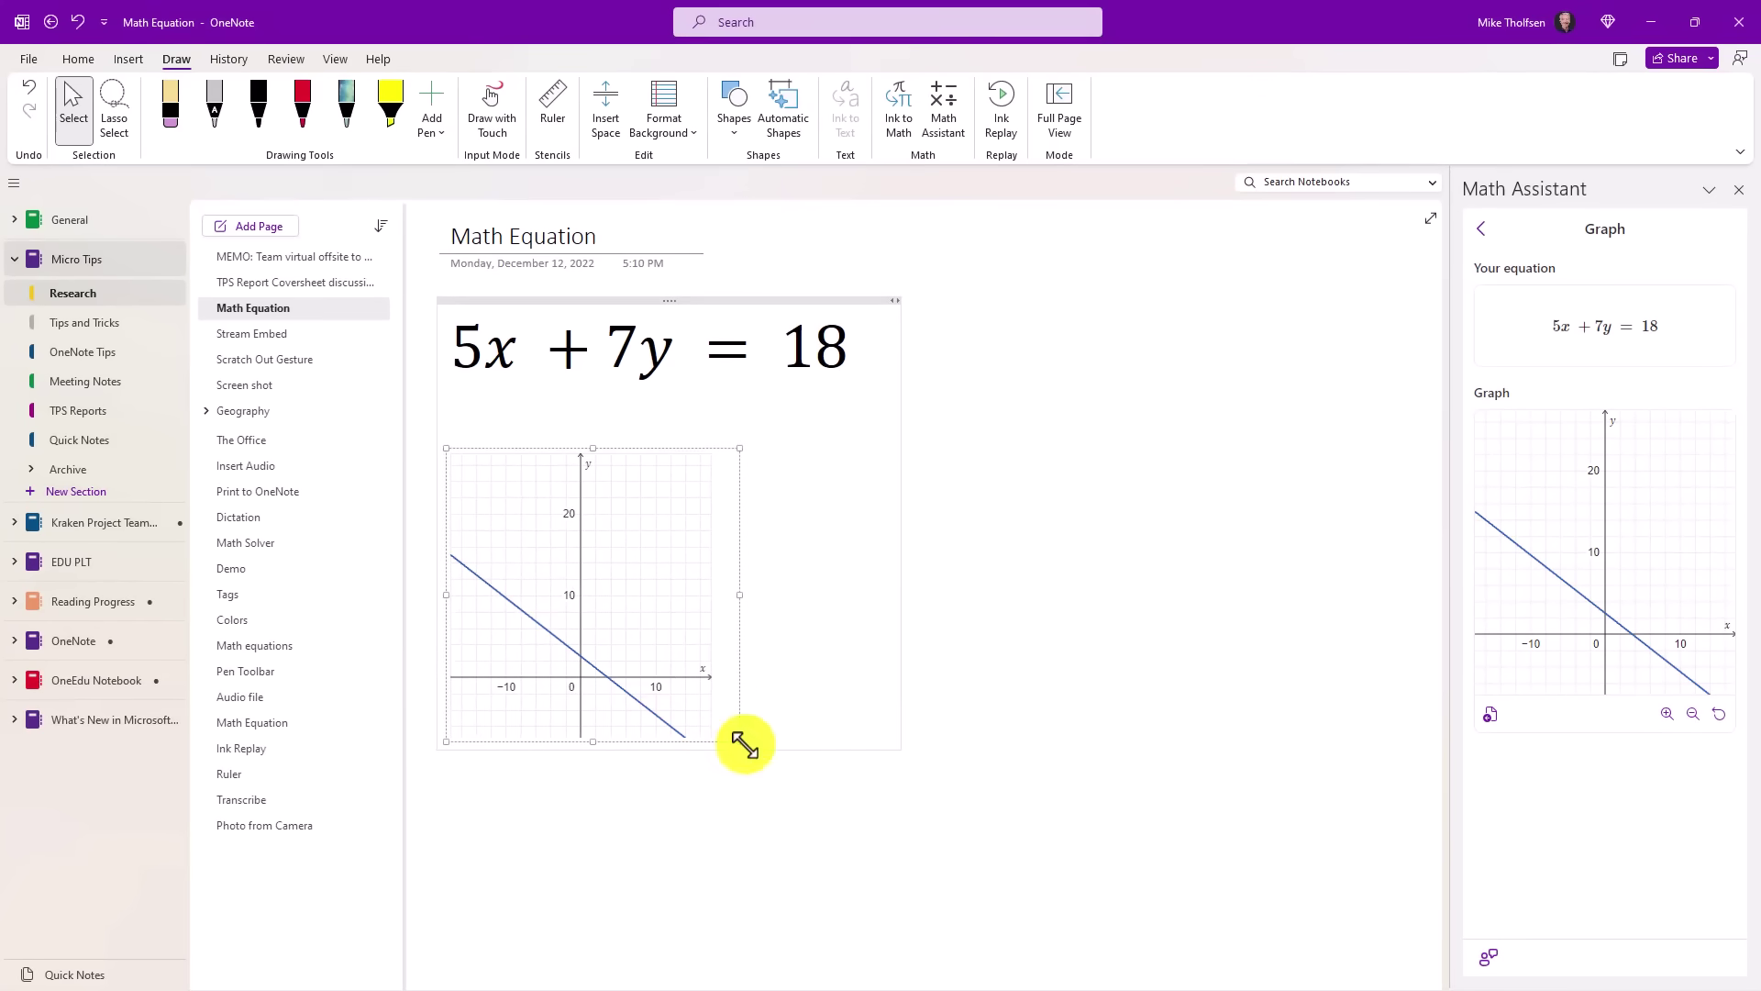
{"action": "left_click_drag", "start_coordinate": [745, 745], "coordinate": [904, 905]}
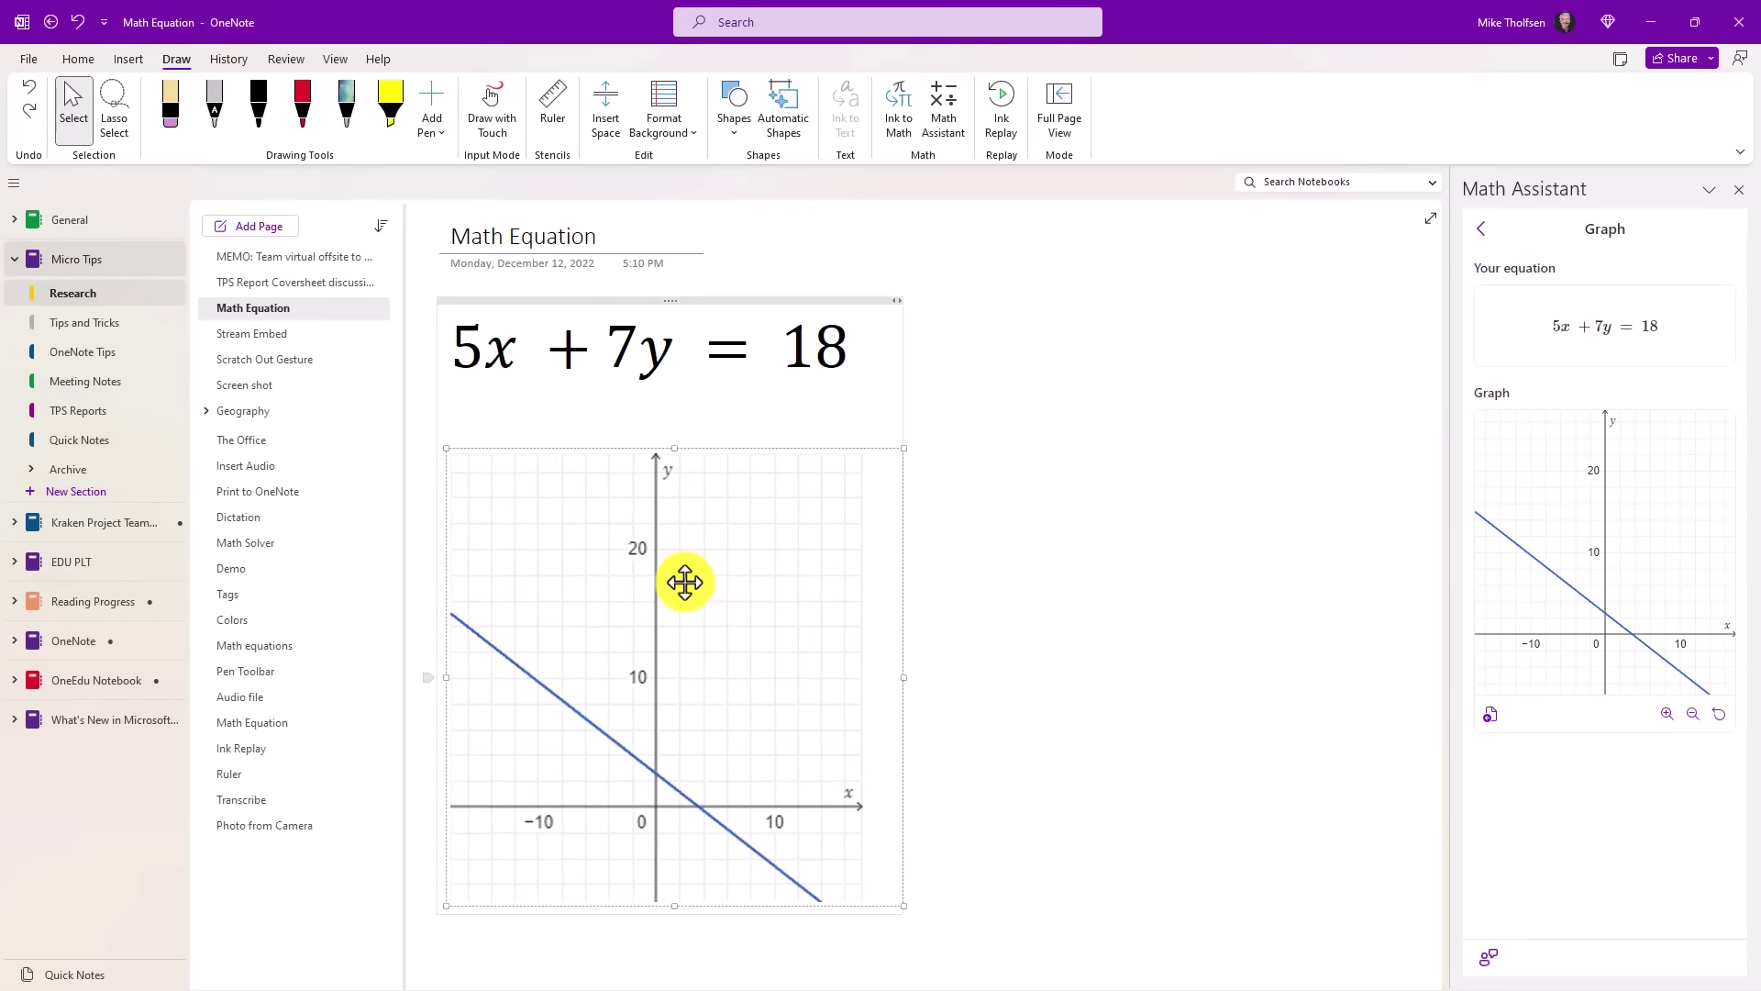
Step: Draw a straight red diagonal line across the graph using the Line shape
{"action": "left_click", "coordinate": [305, 109]}
{"action": "left_click", "coordinate": [736, 114]}
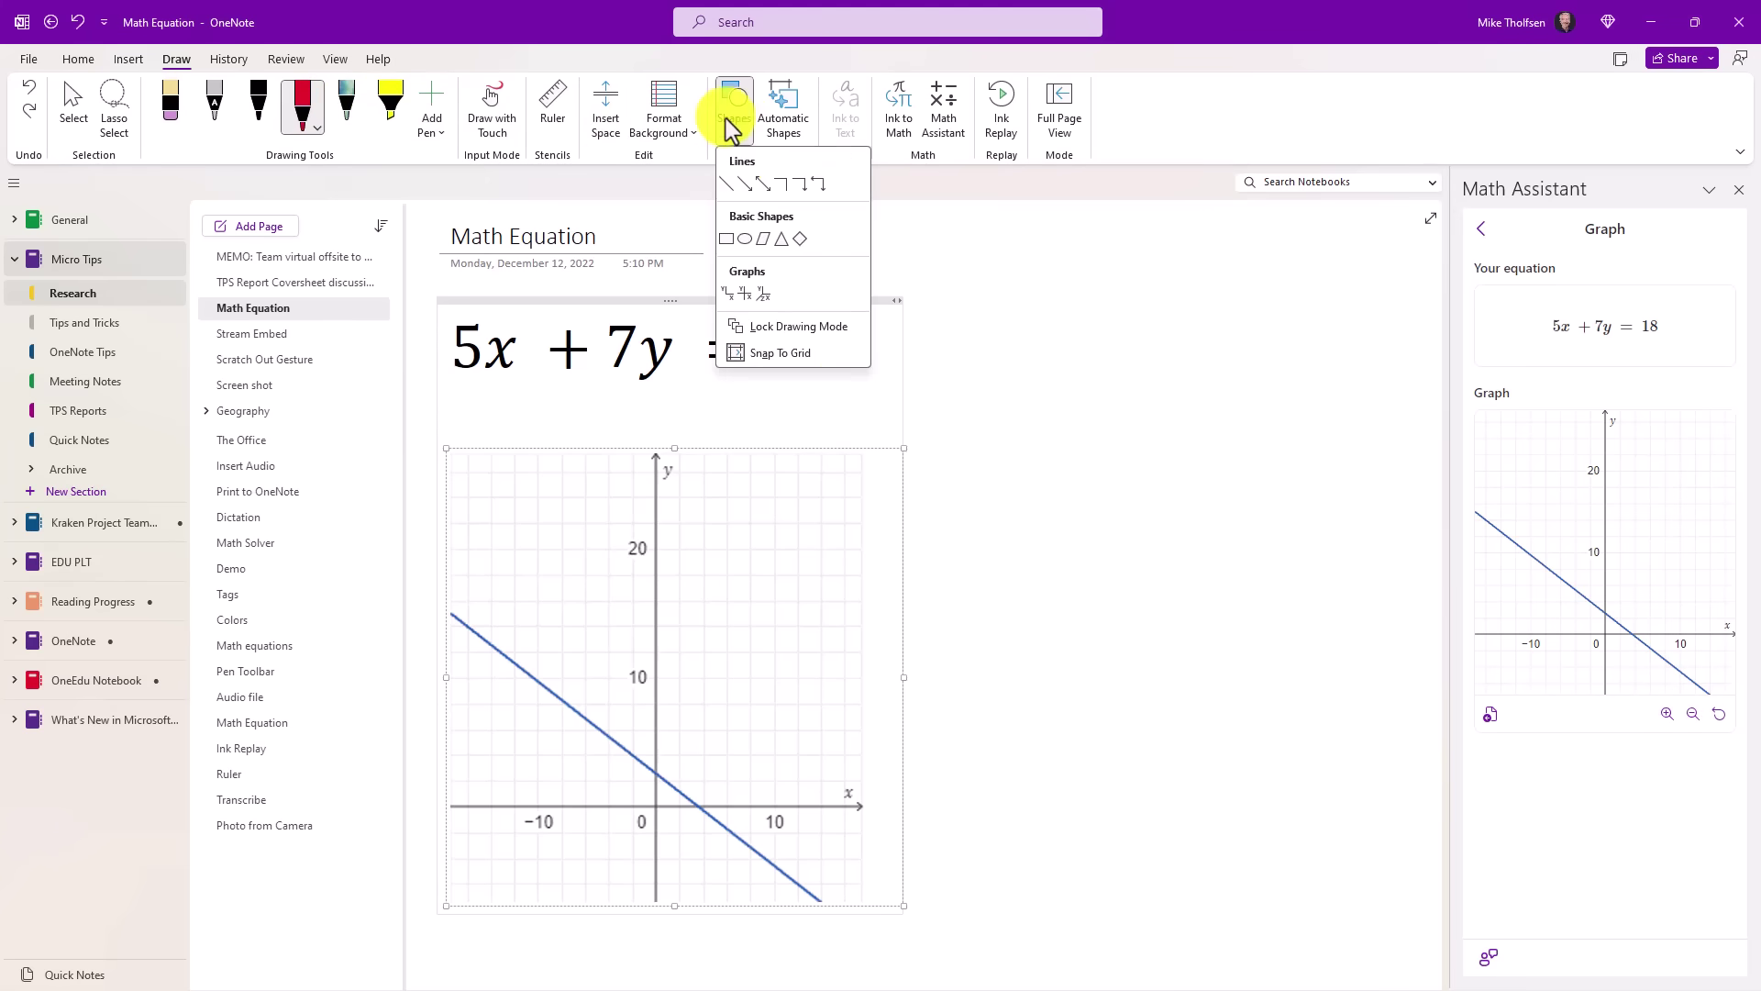
{"action": "left_click", "coordinate": [725, 183]}
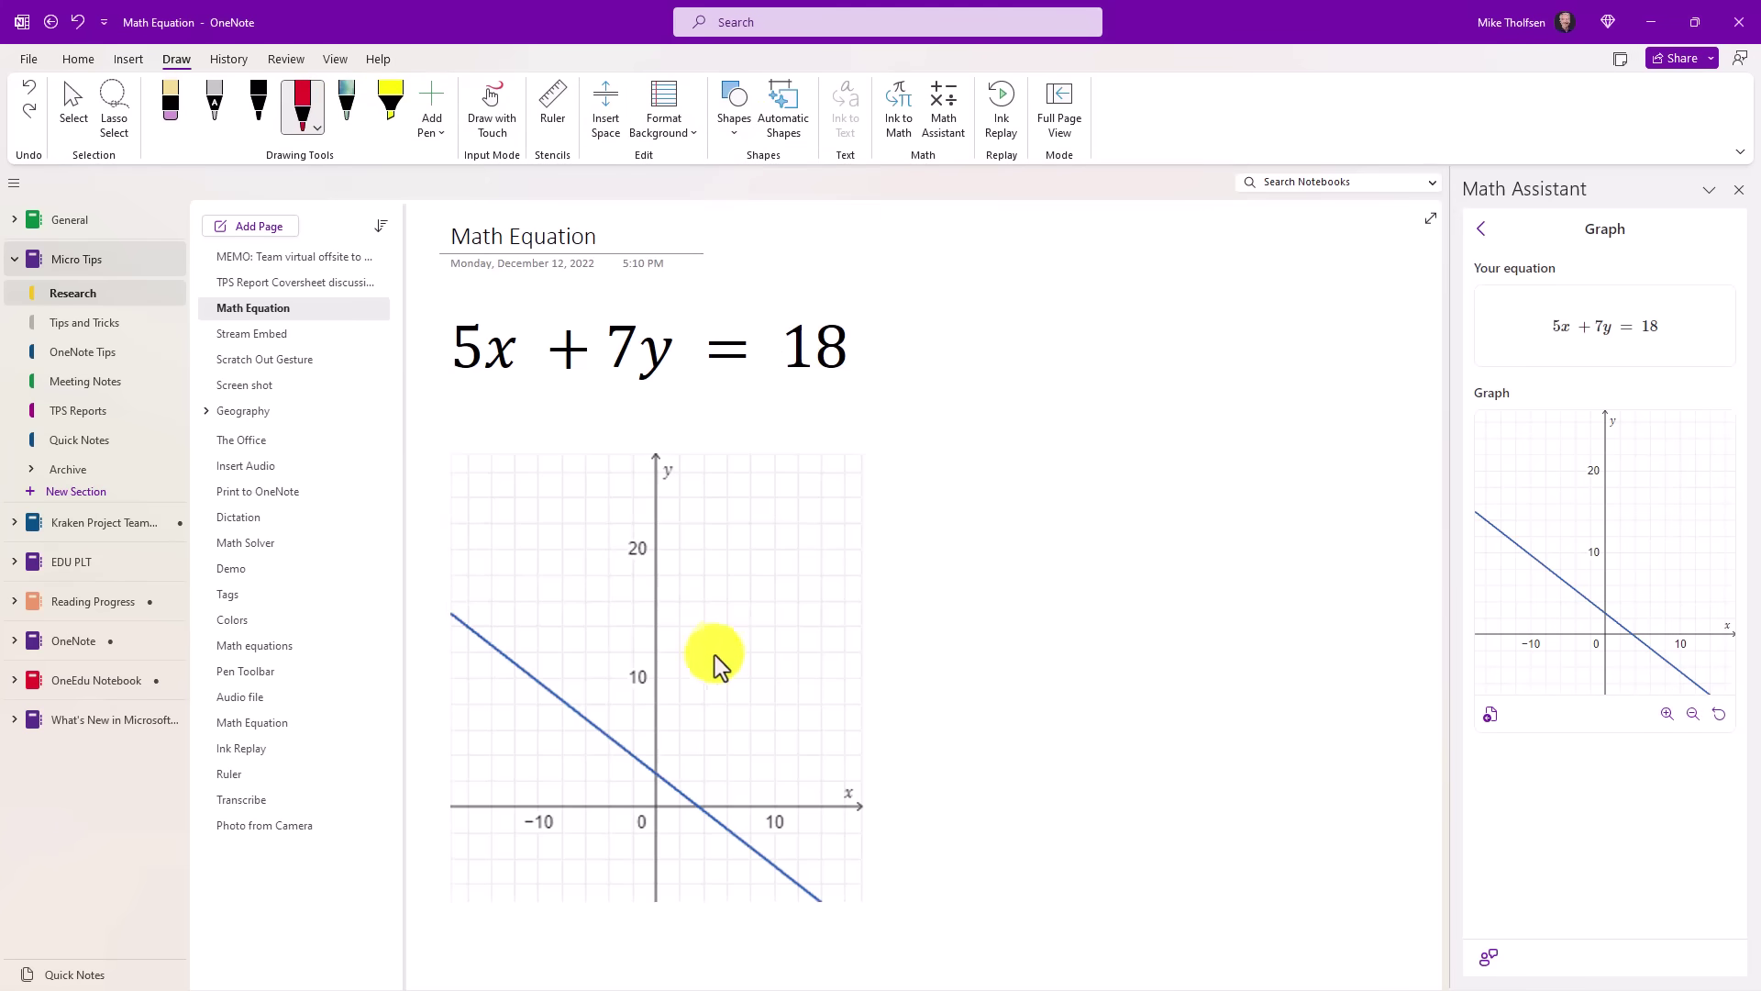
{"action": "left_click_drag", "start_coordinate": [716, 640], "coordinate": [487, 874]}
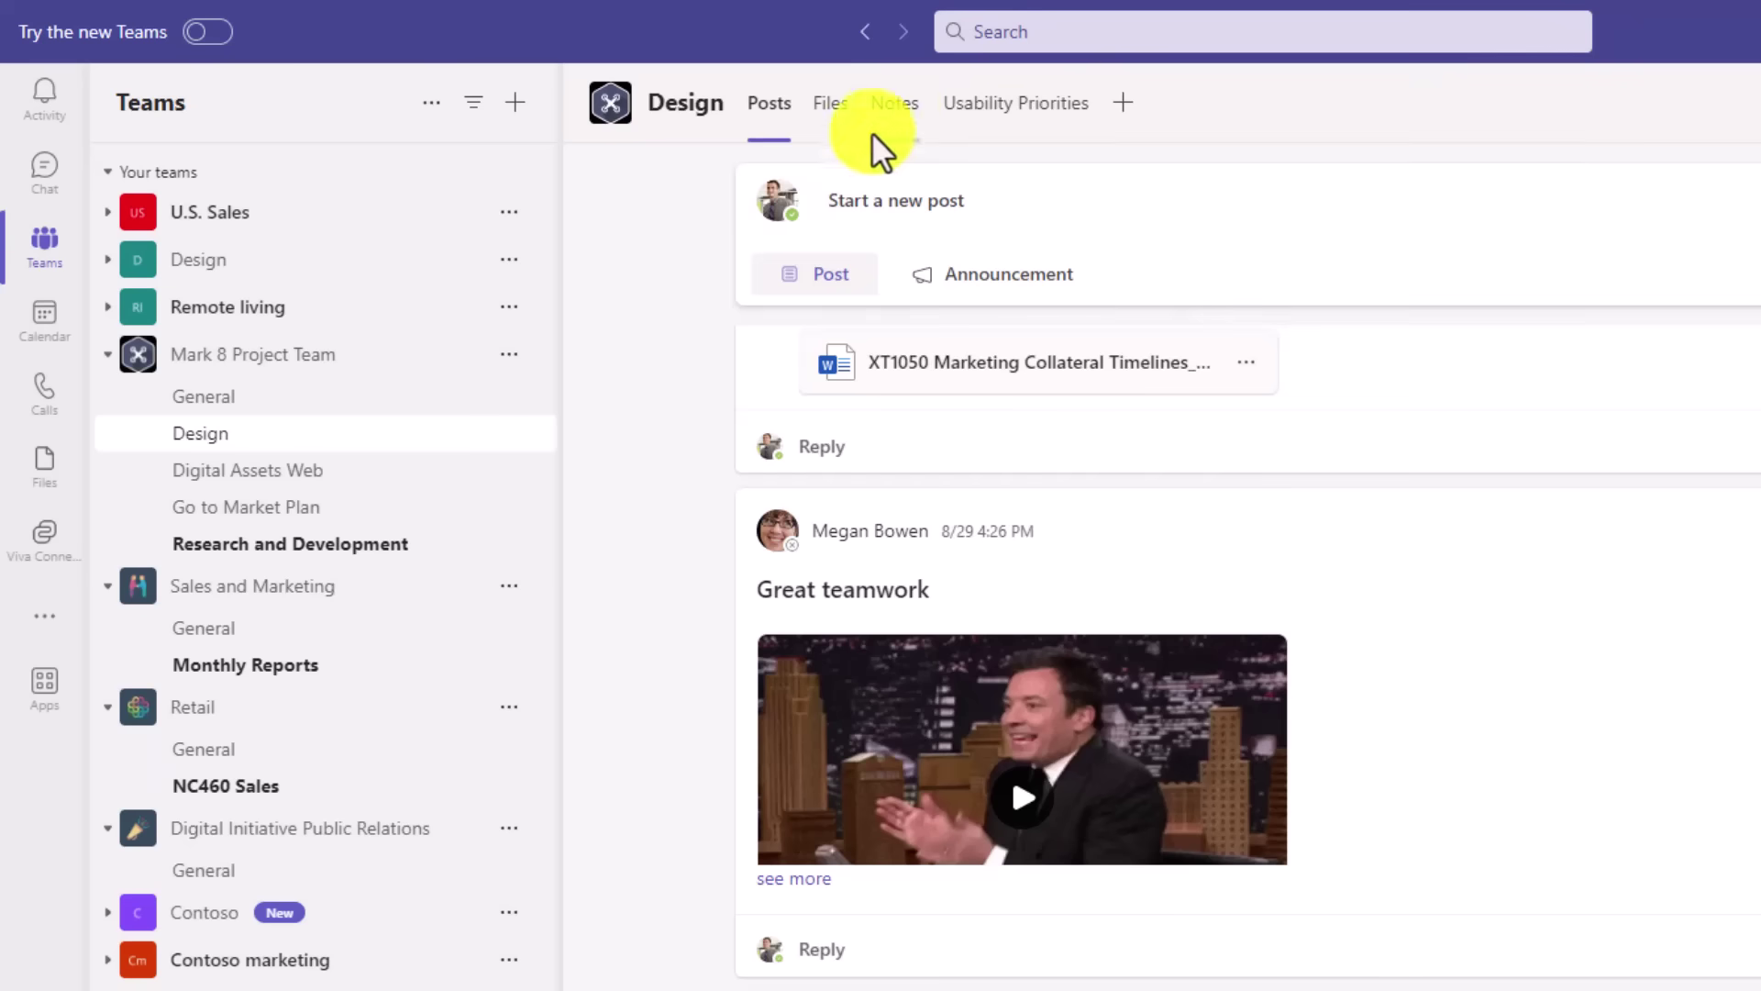
Step: Switch to the Digital Assets Web channel under Mark 8 Project Team in Teams
{"action": "left_click", "coordinate": [278, 470]}
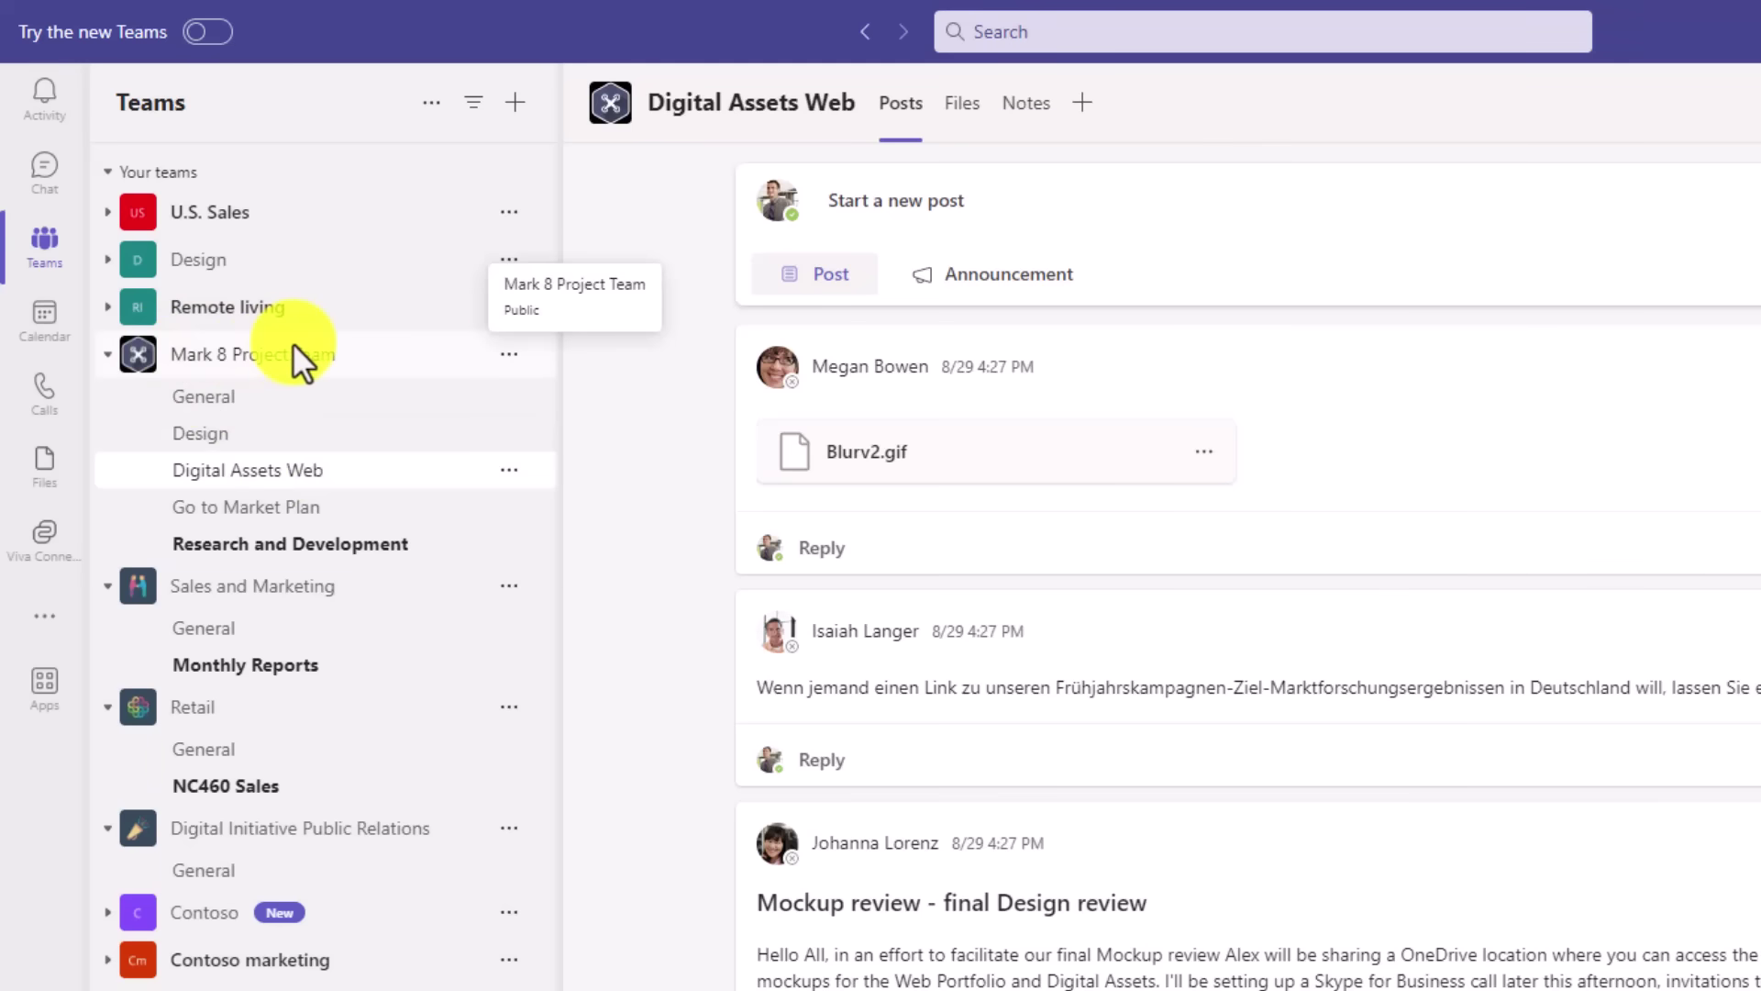
Step: Use the team's Add channel option to create a standard channel named 'My TPS Report'
{"action": "left_click", "coordinate": [509, 354]}
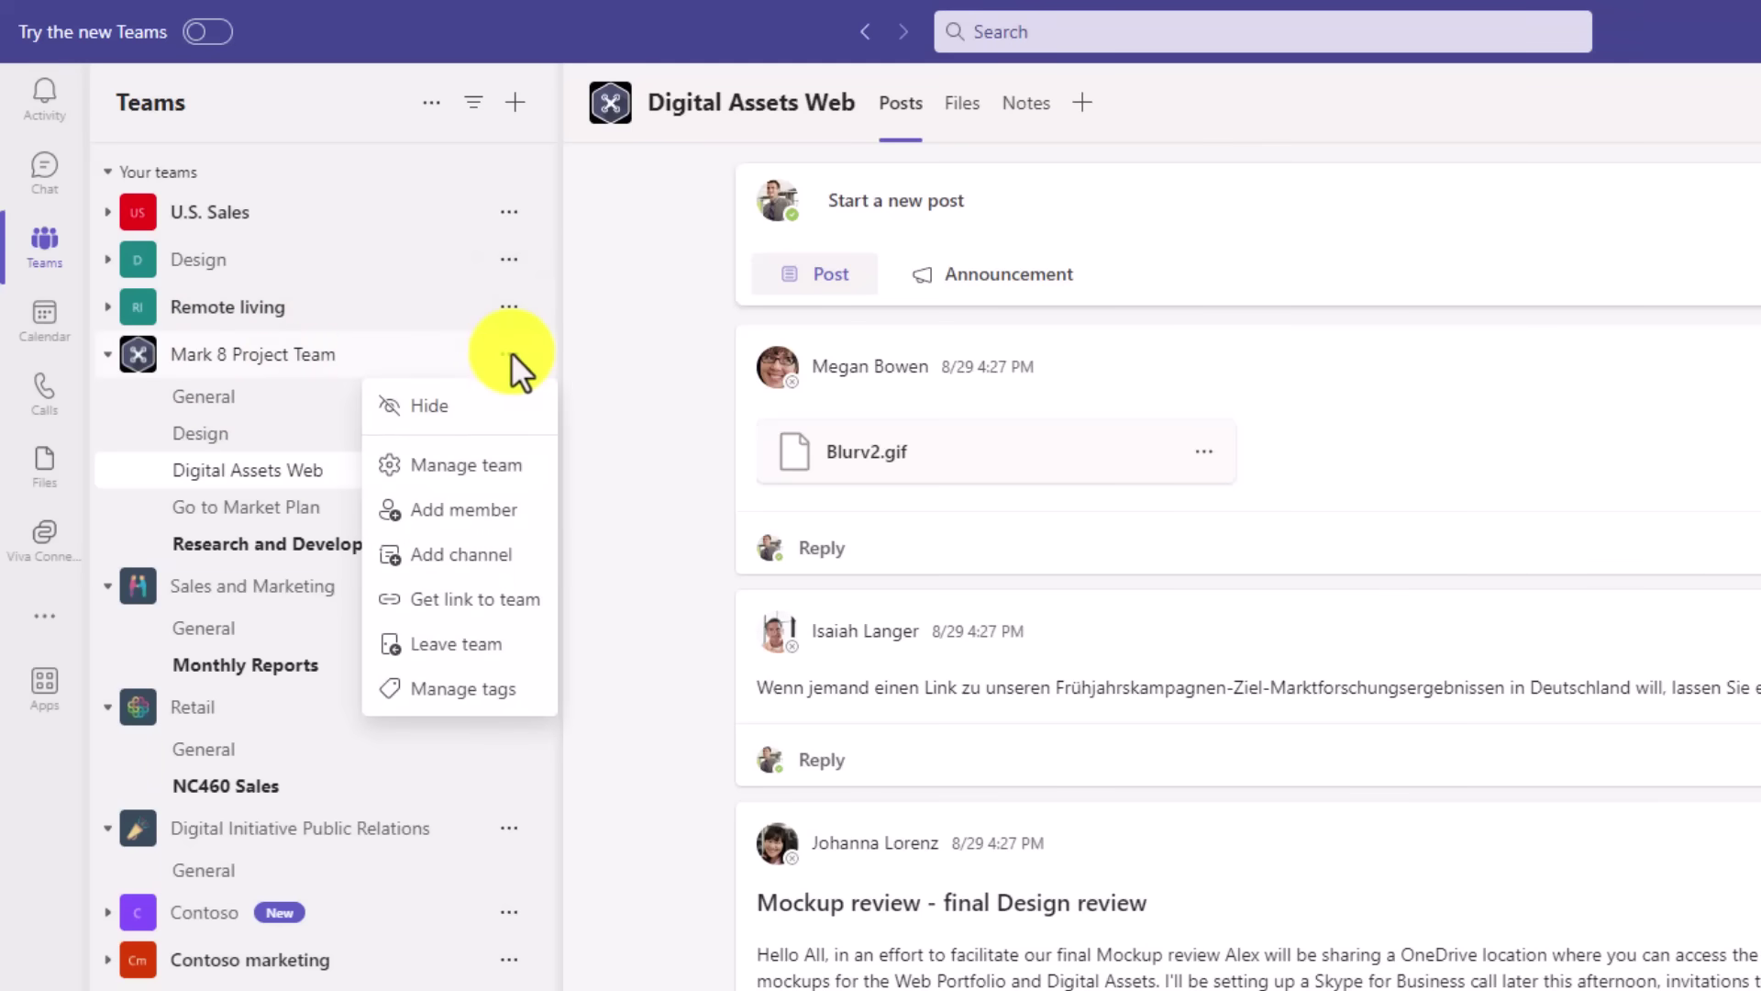
{"action": "left_click", "coordinate": [453, 554]}
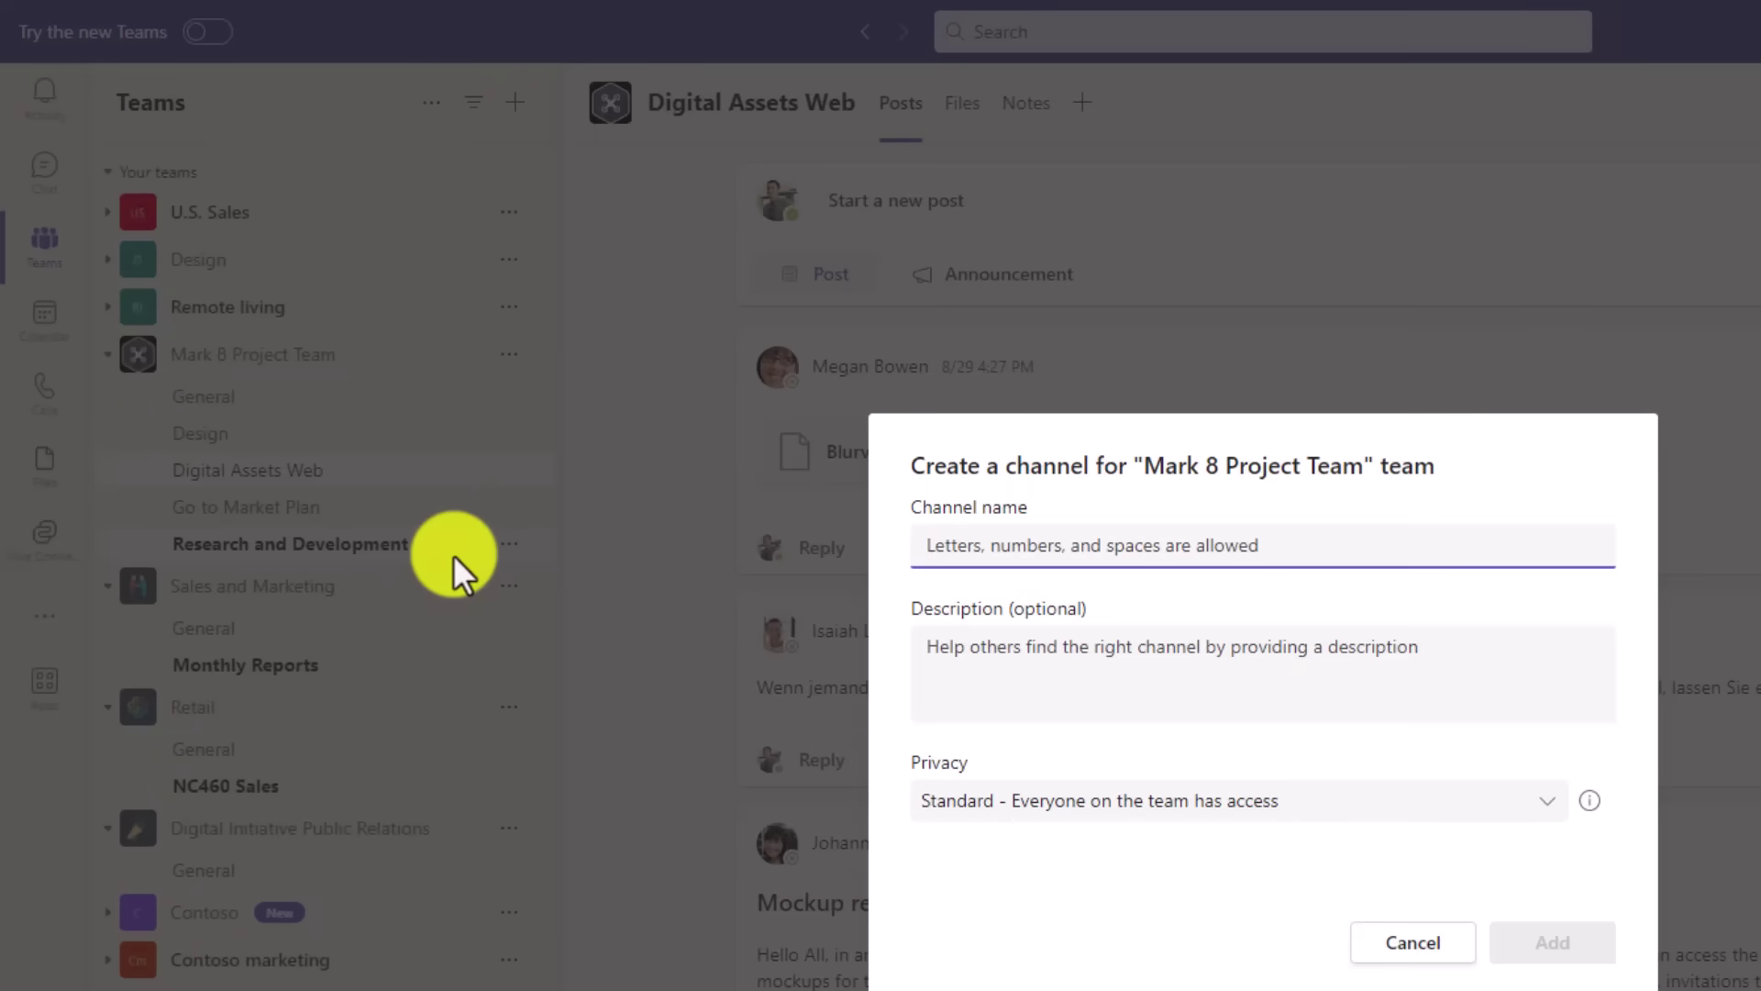
{"action": "type", "text": "My TPS Report"}
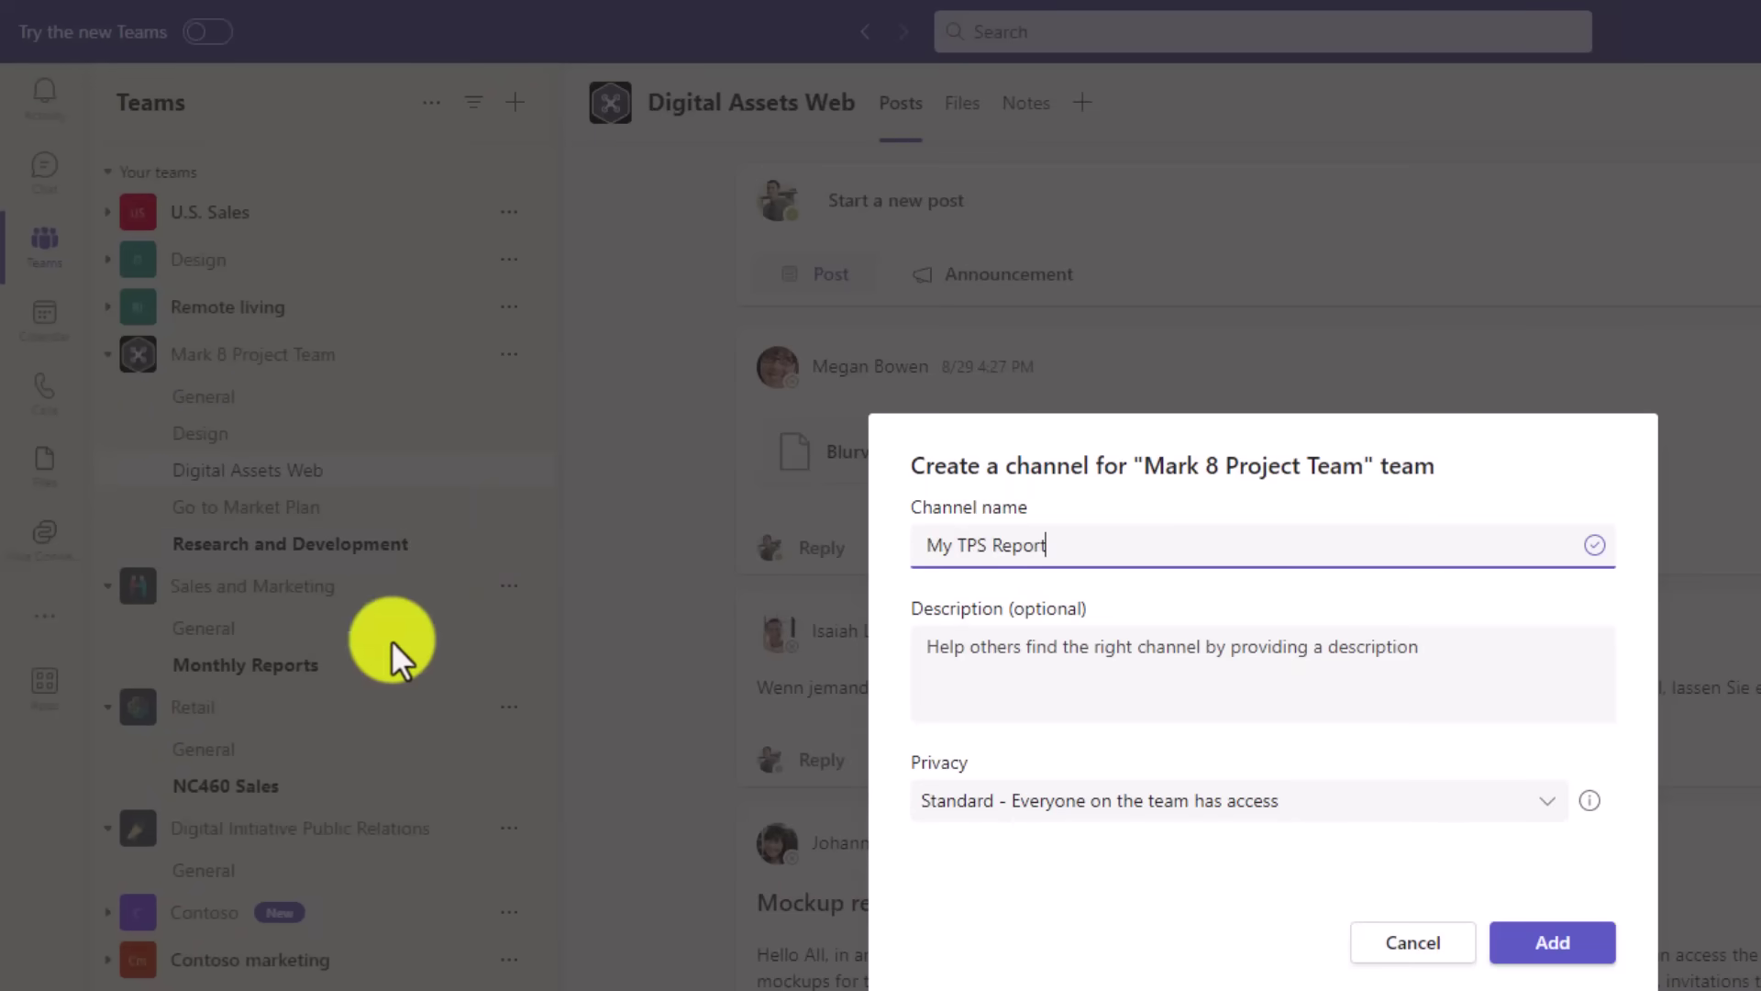
{"action": "left_click", "coordinate": [1565, 938]}
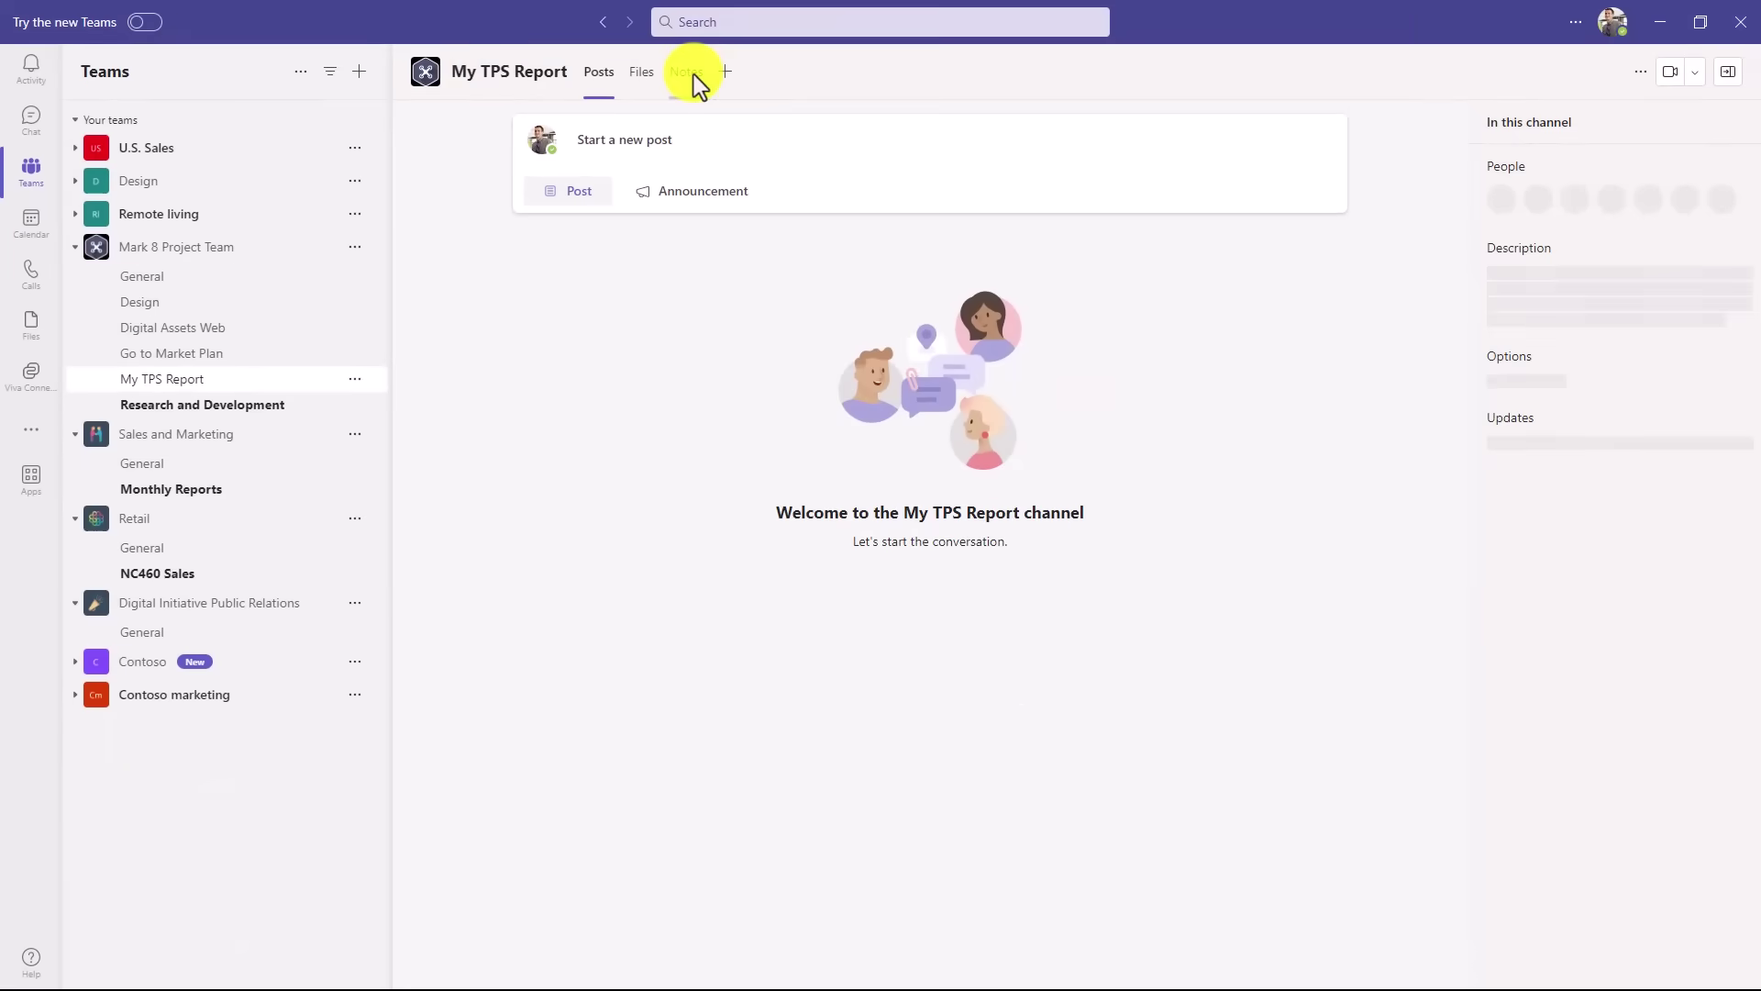
Step: Open the My TPS Report channel's Notes tab, title its first page, and show sections and pages
{"action": "left_click", "coordinate": [693, 74]}
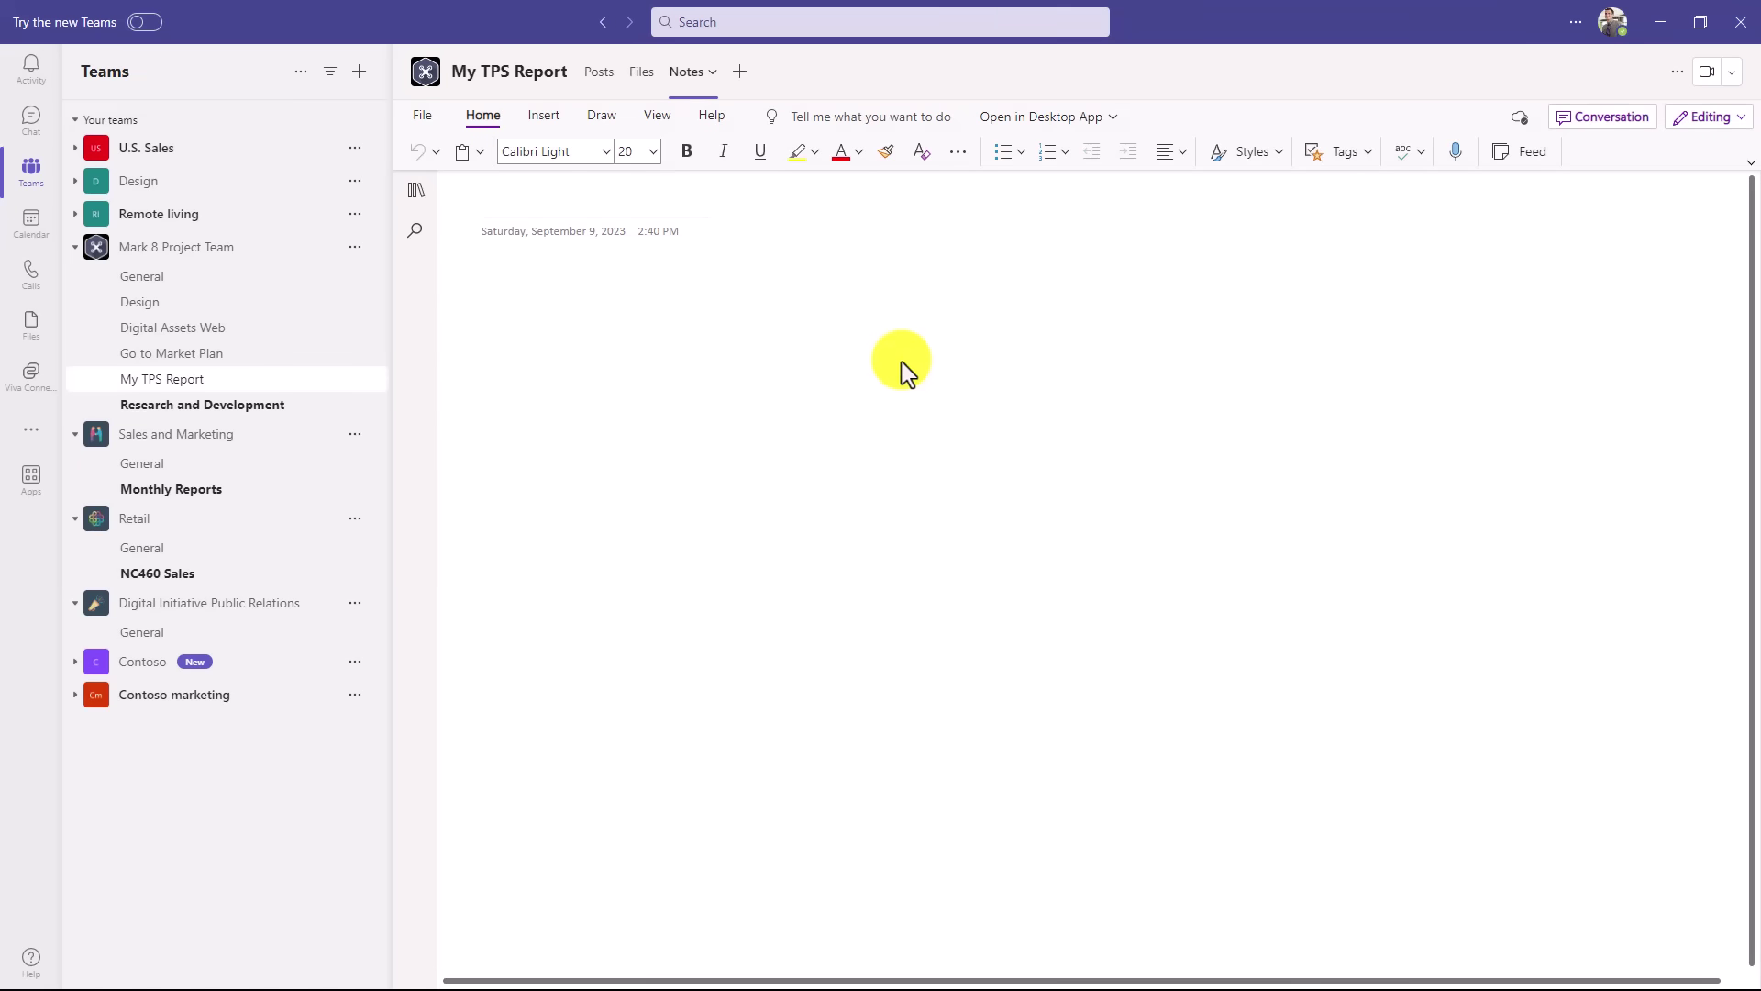
{"action": "type", "text": "Bill Lumbergh rulz"}
{"action": "left_click", "coordinate": [513, 327]}
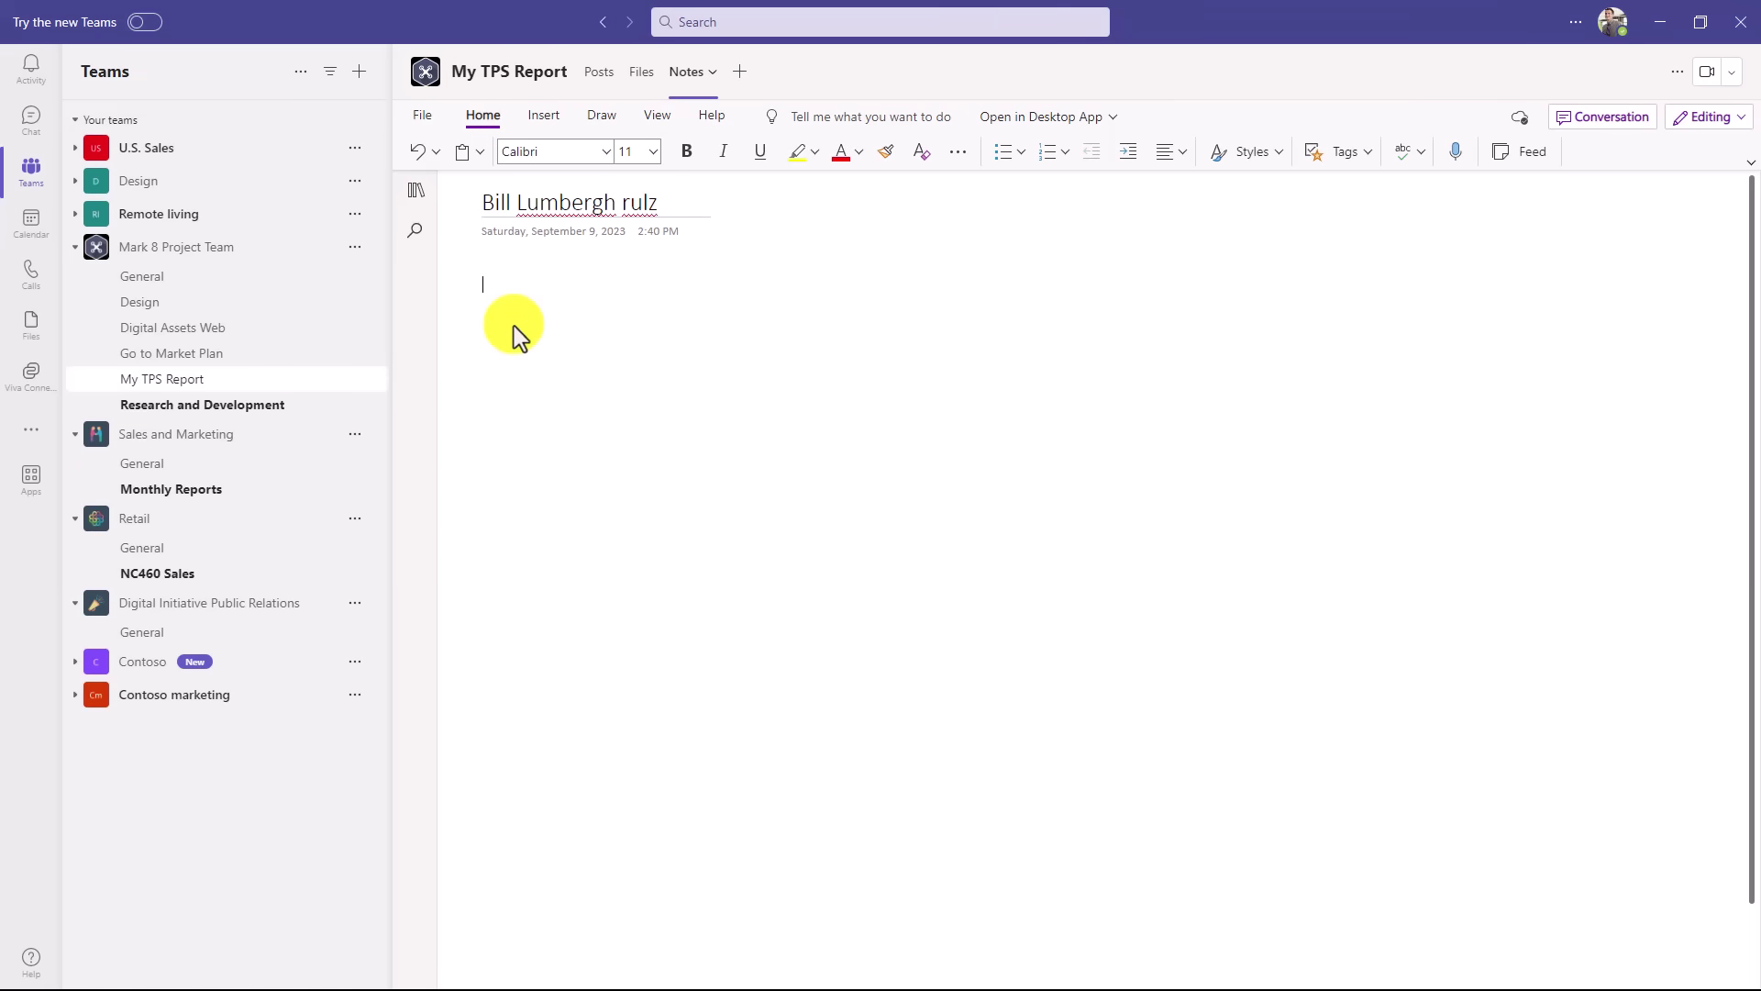
{"action": "left_click", "coordinate": [414, 204]}
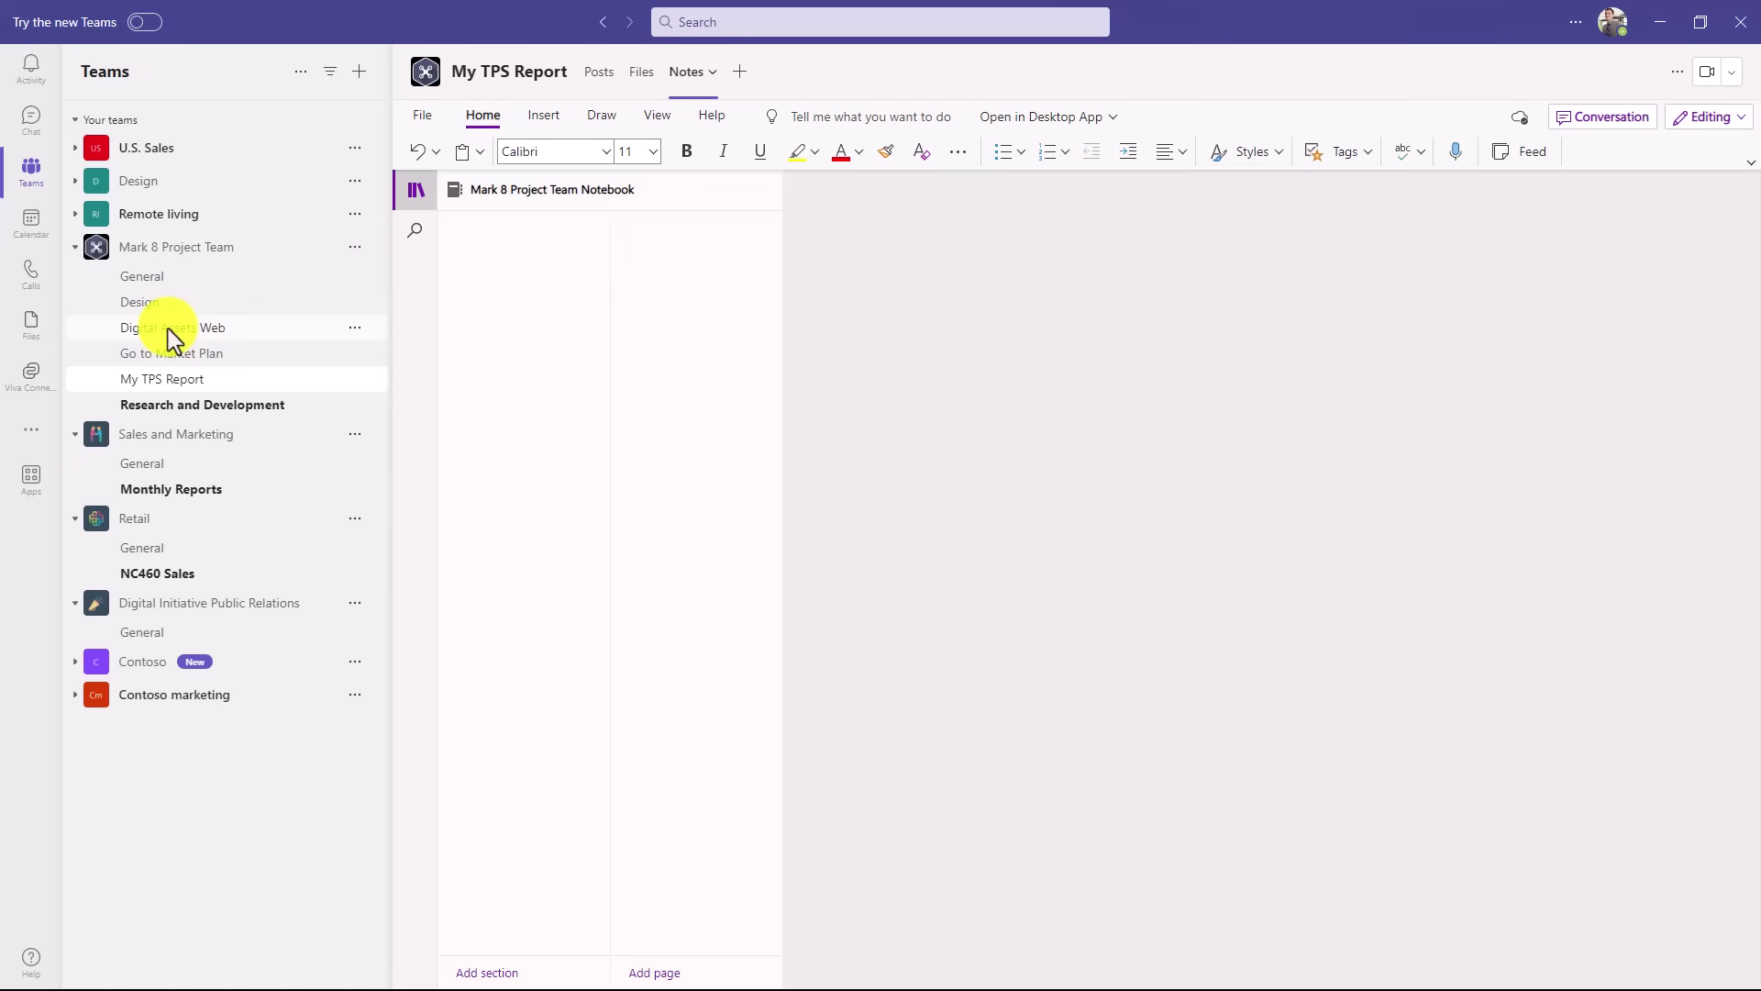
Step: Switch to the Digital Assets Web channel and open its Notes tab
{"action": "left_click", "coordinate": [168, 331]}
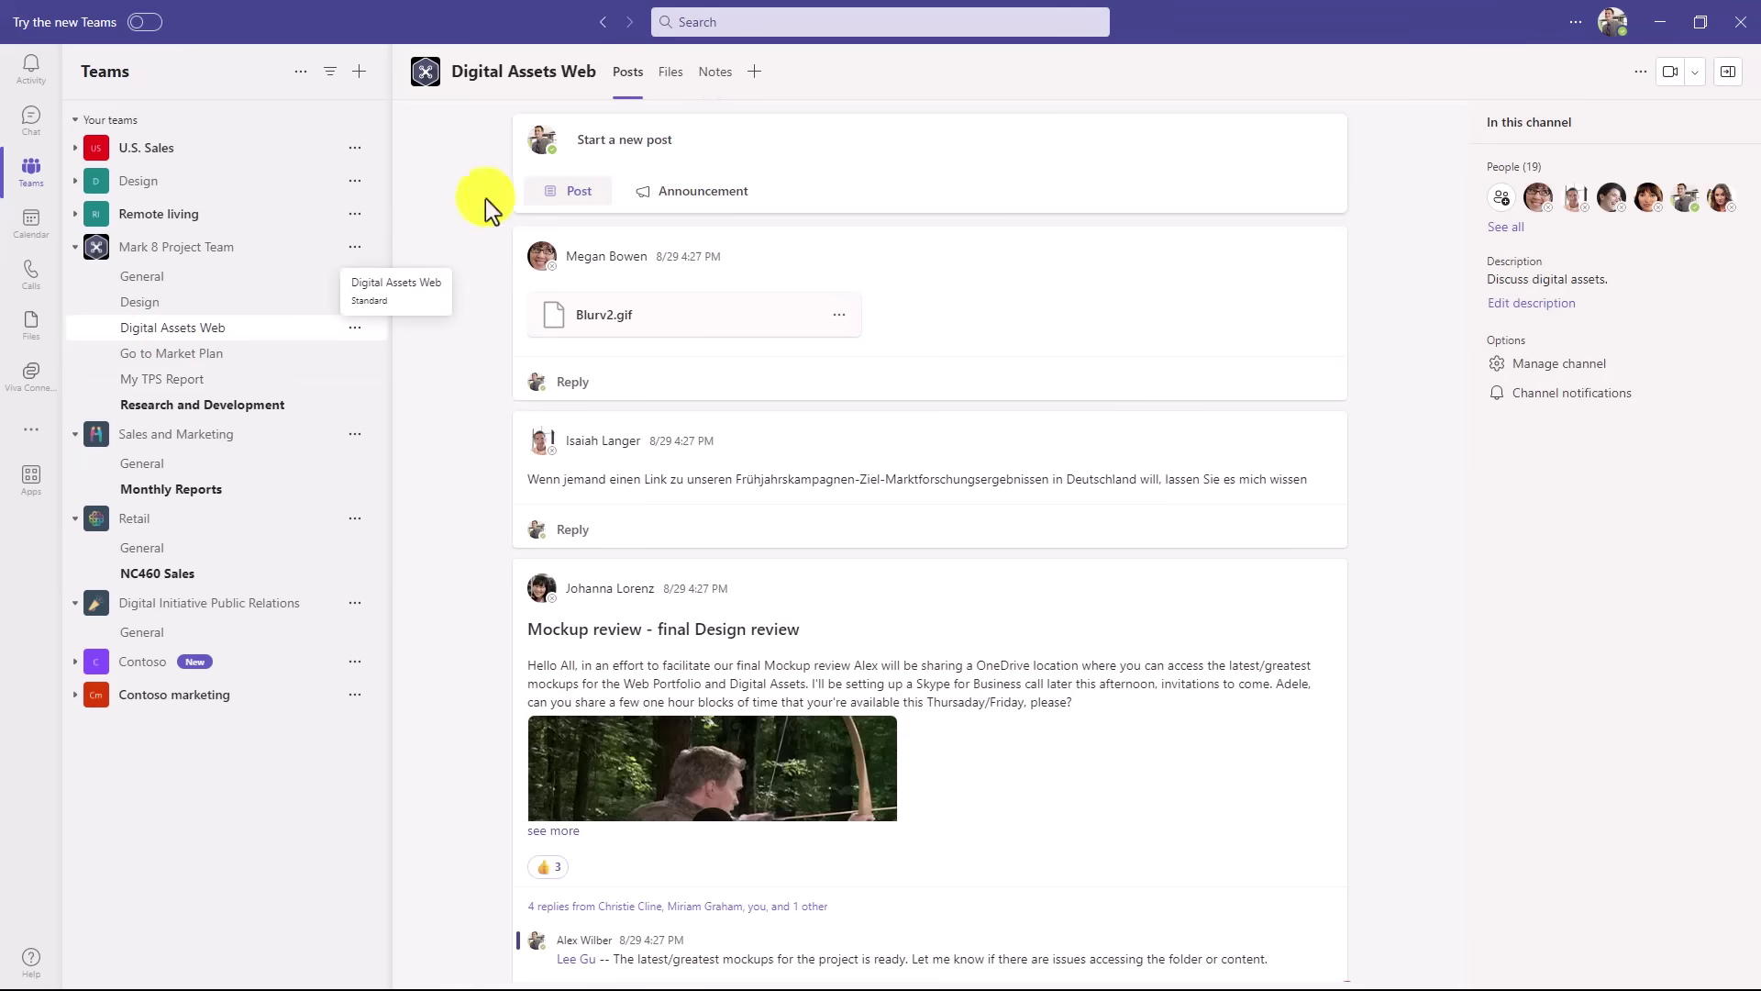
{"action": "left_click", "coordinate": [714, 72]}
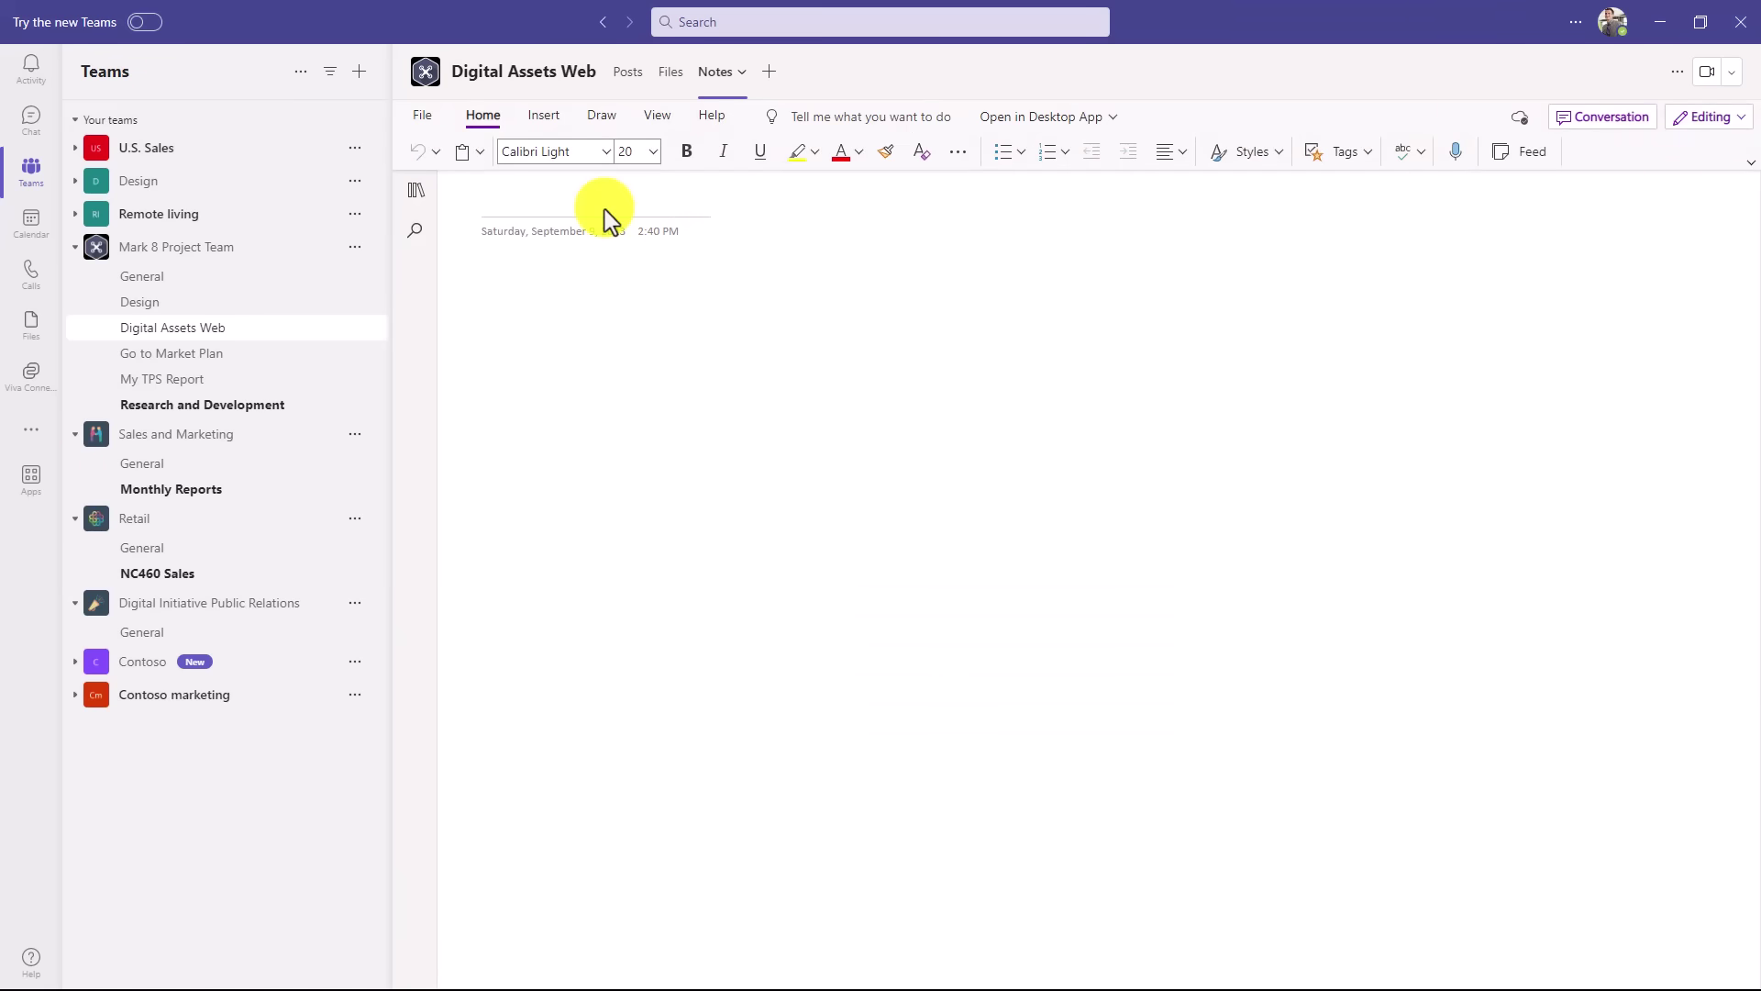
Step: Open the Mark 8 Project Team Notebook in the browser and view its My TPS Report section
{"action": "left_click", "coordinate": [1027, 115]}
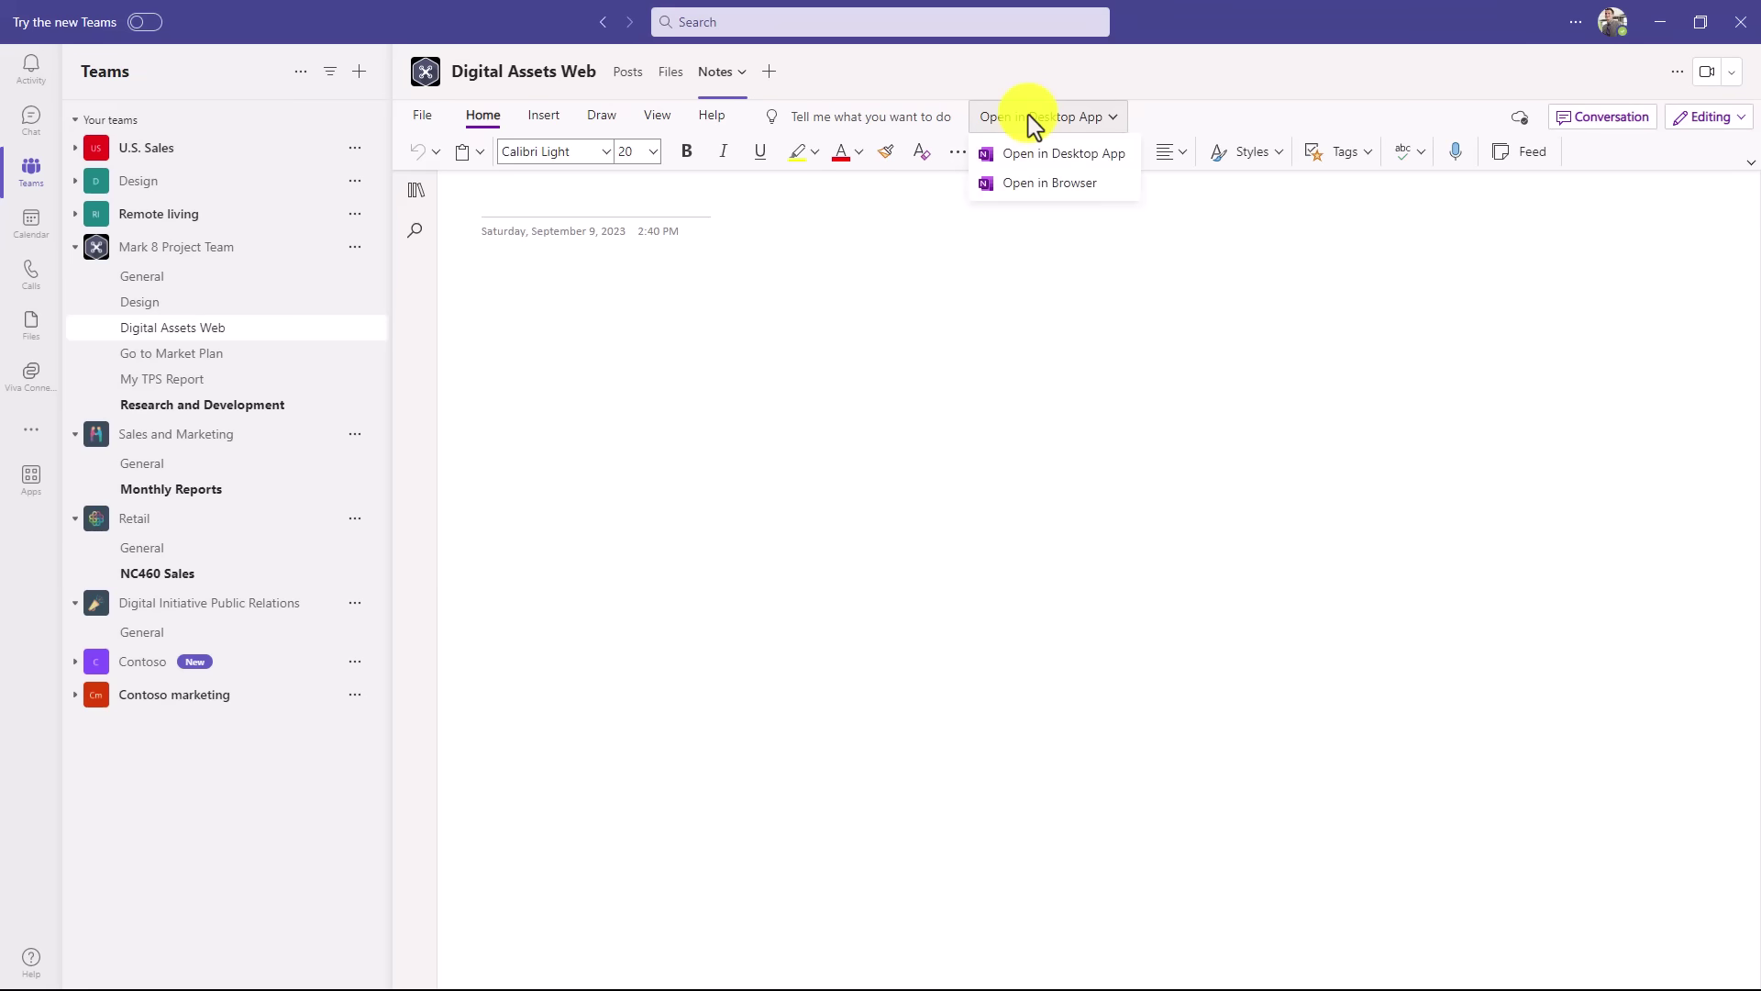
{"action": "left_click", "coordinate": [1073, 184]}
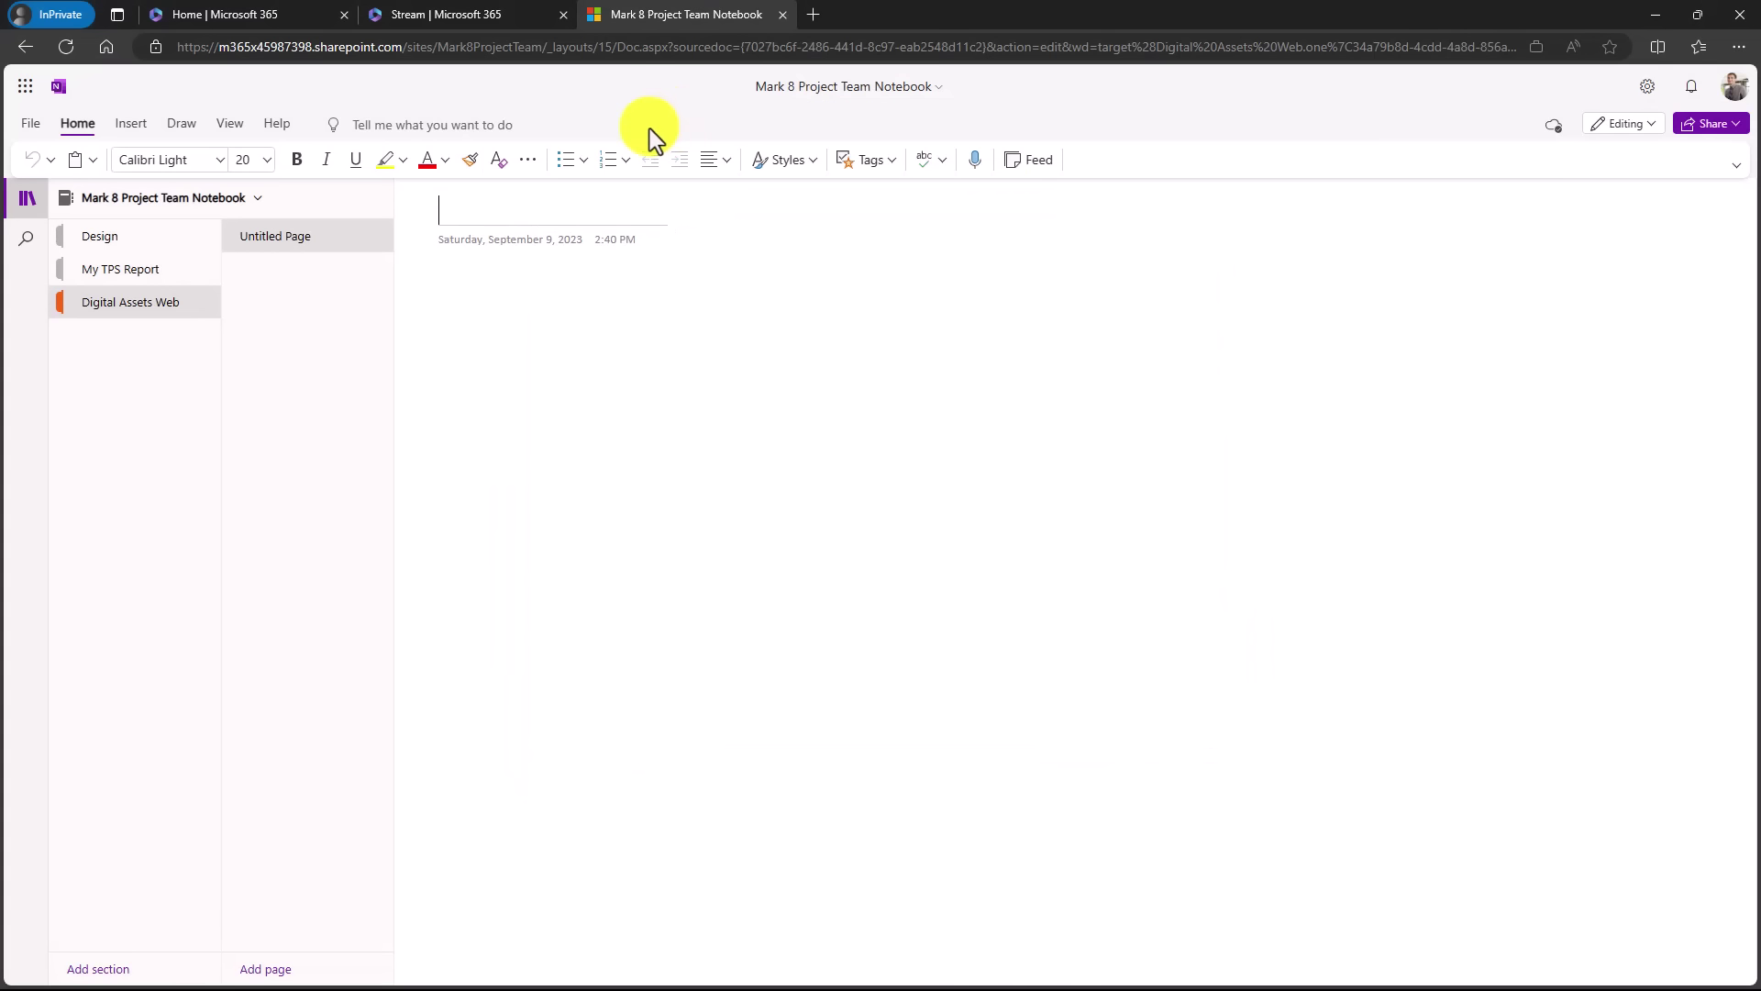
{"action": "left_click", "coordinate": [118, 268]}
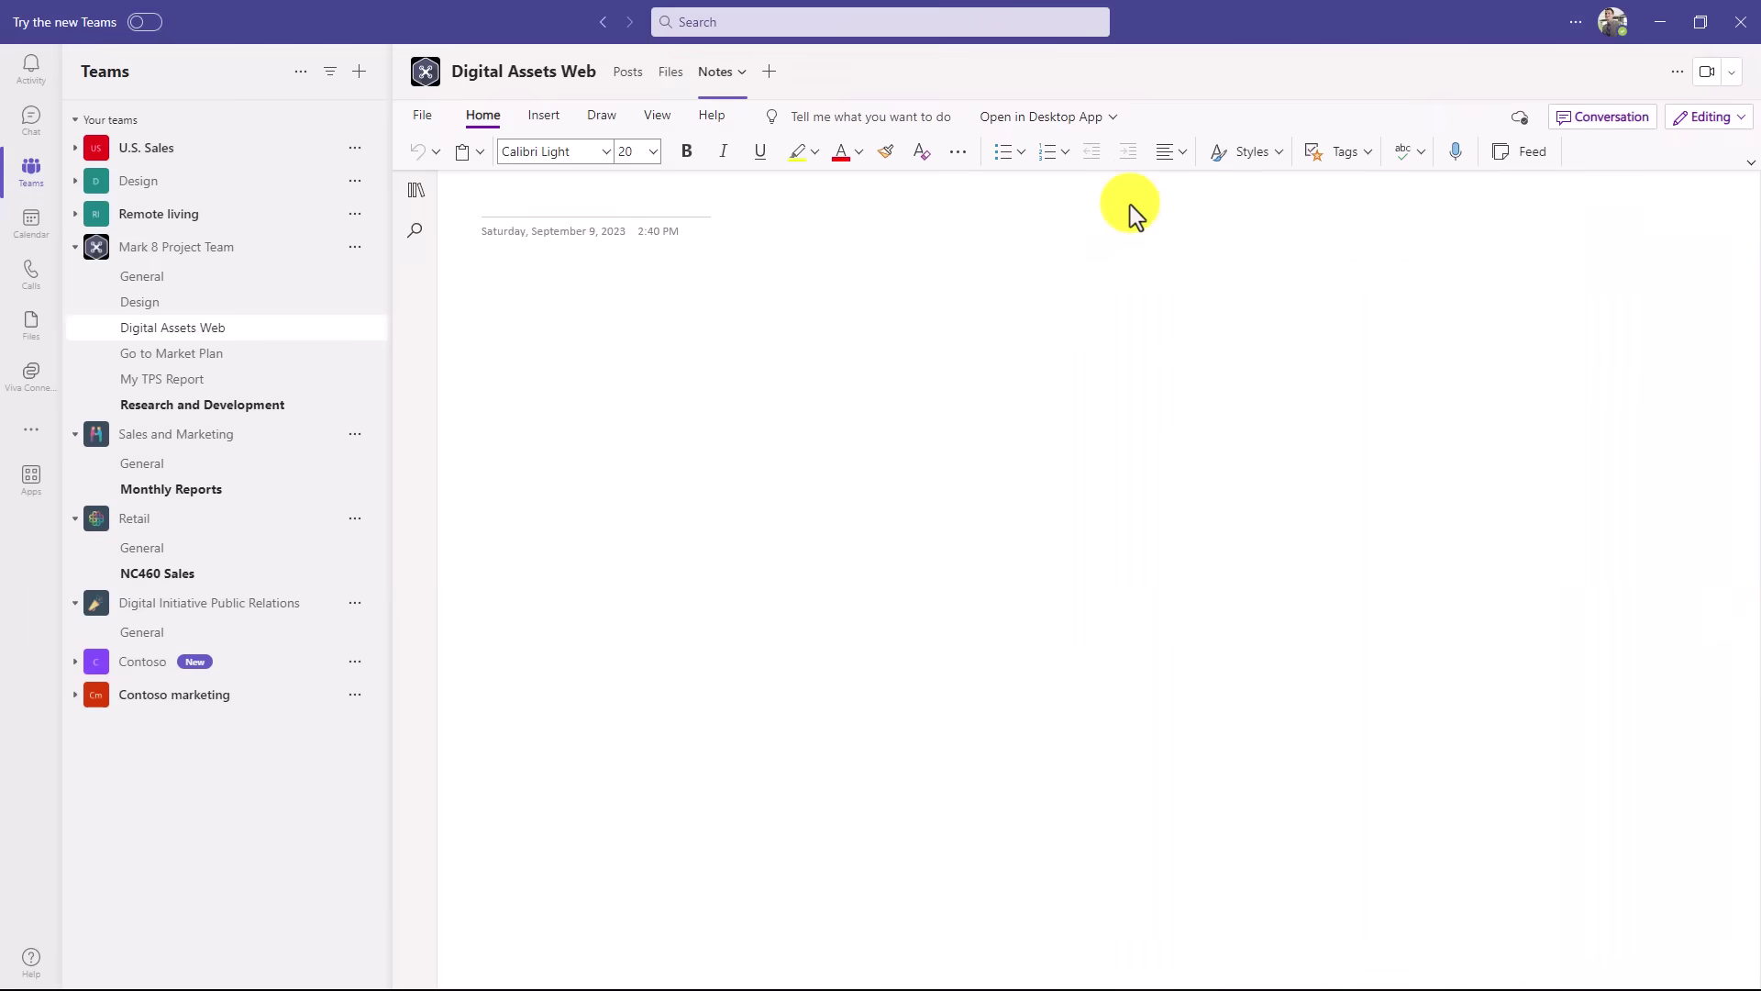
Step: Go from the channel's Files to the SharePoint site and open the Mark8 OneNote notebook
{"action": "left_click", "coordinate": [669, 73]}
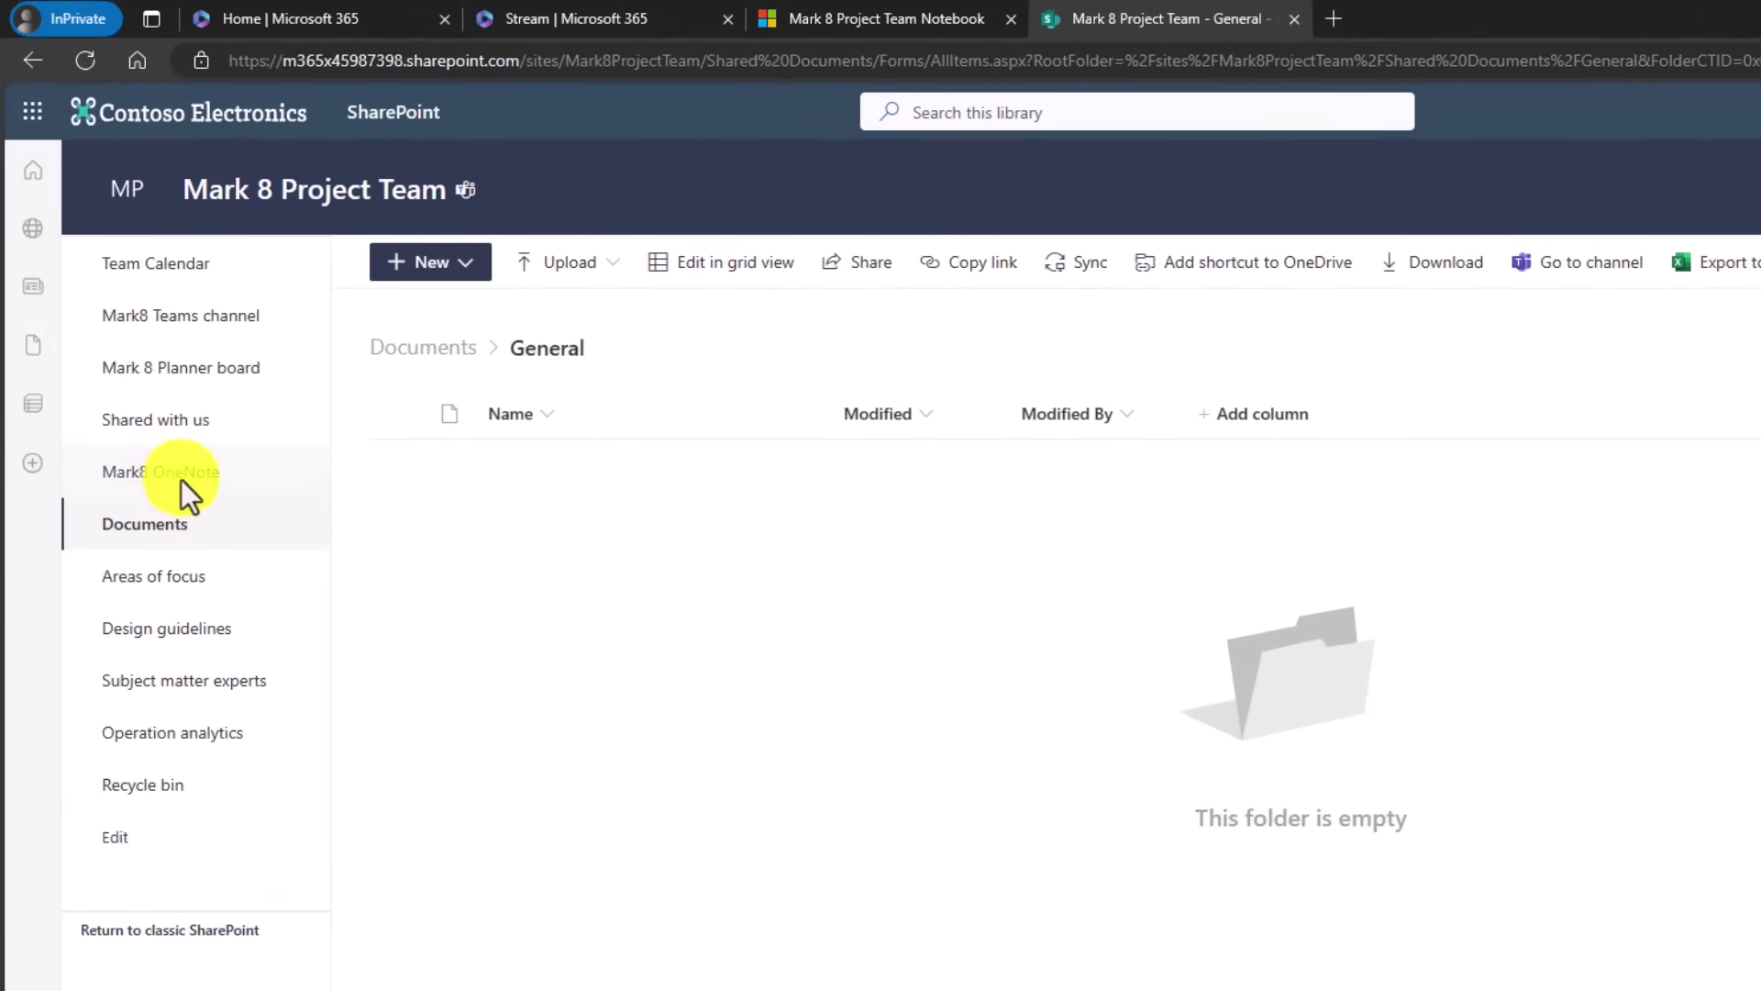
{"action": "left_click", "coordinate": [179, 479]}
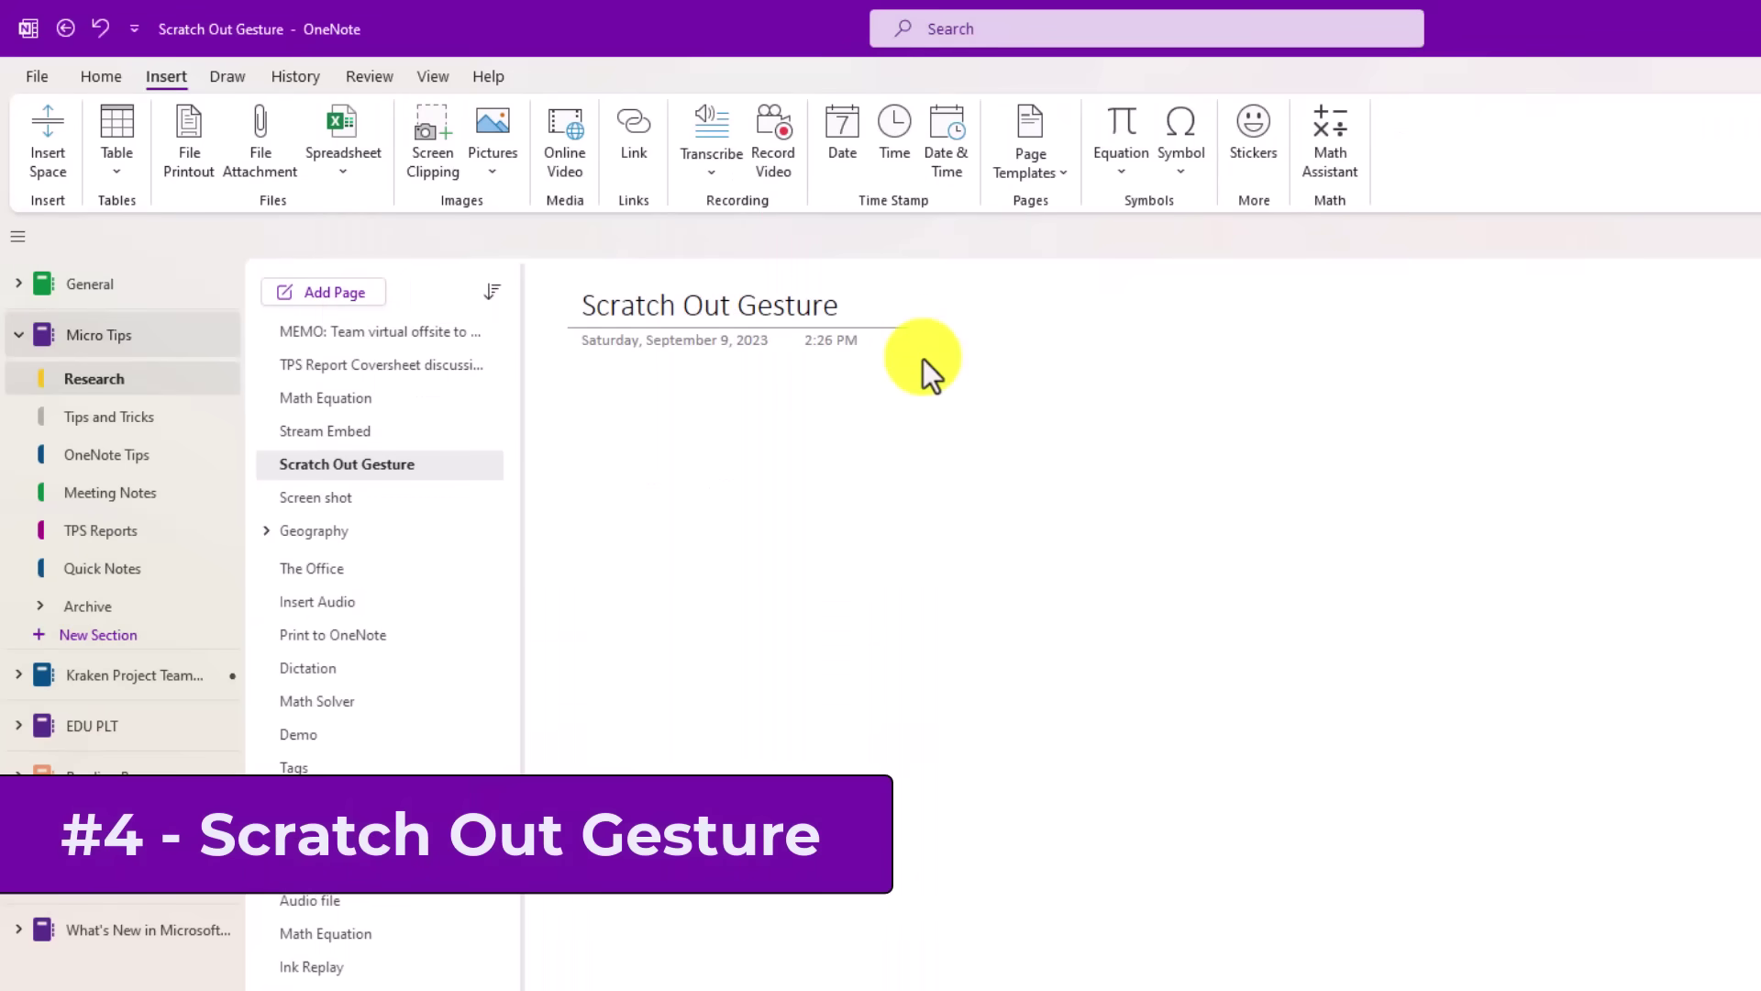
Step: Handwrite a word with the black pen on the Scratch Out Gesture page, then scribble it out
{"action": "left_click", "coordinate": [231, 79]}
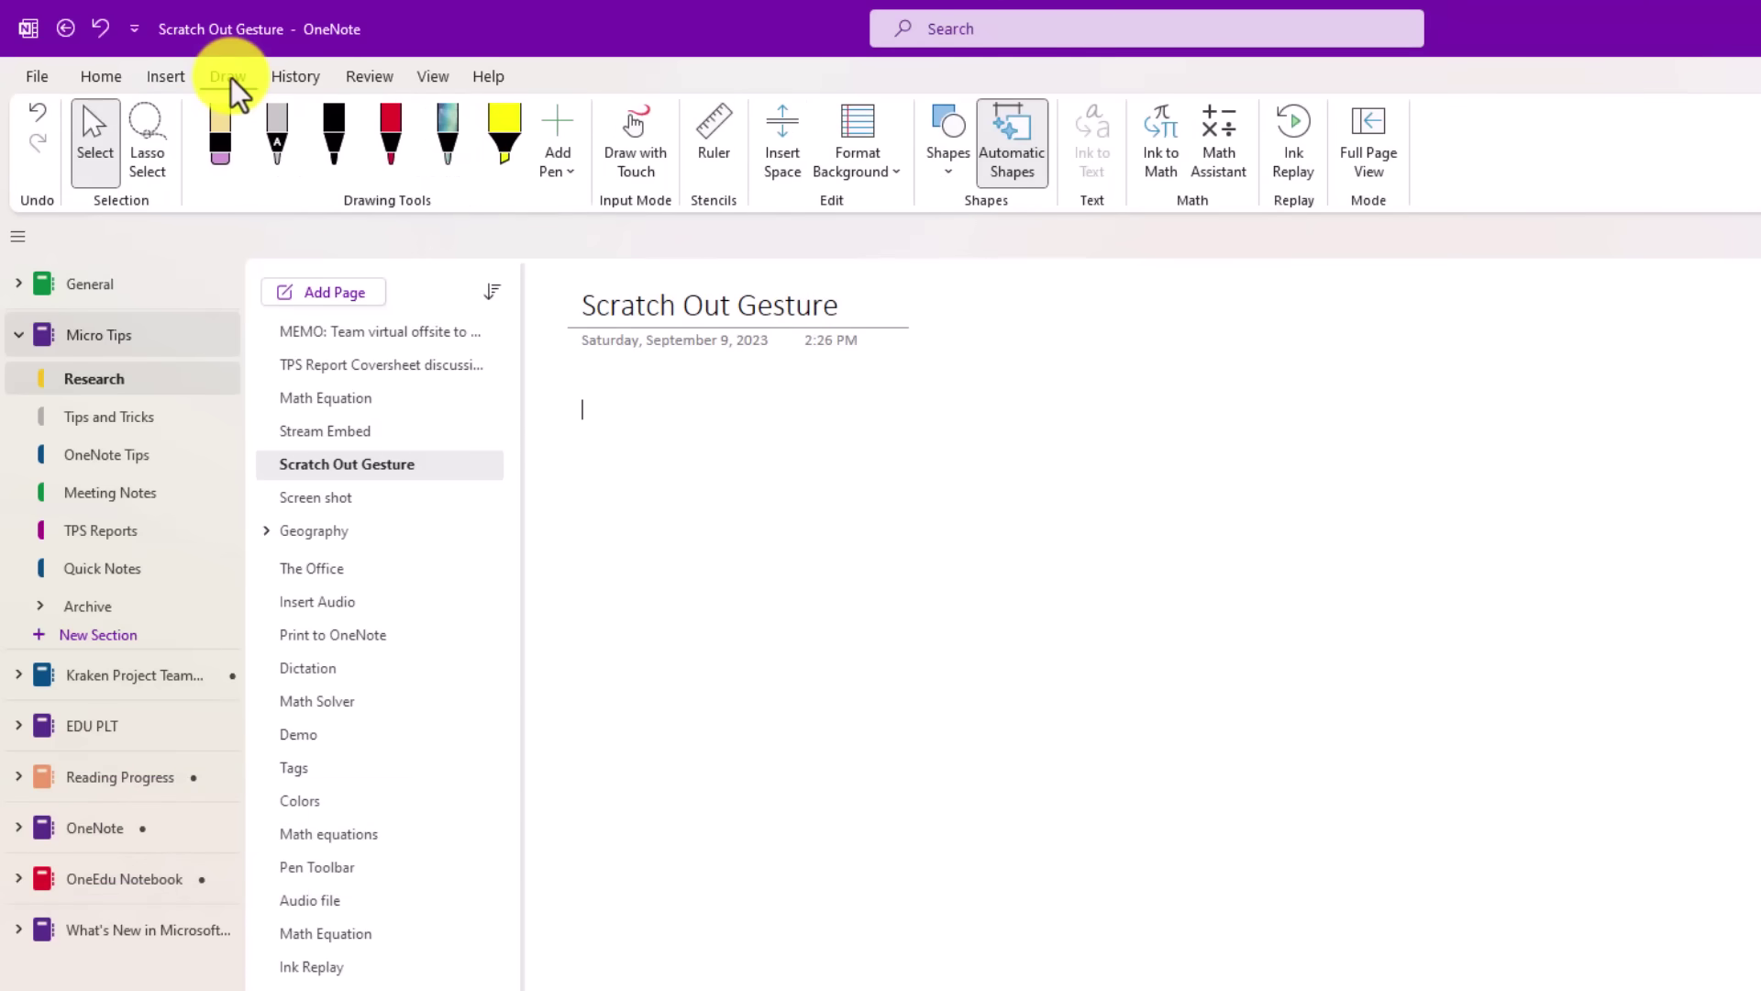
{"action": "left_click", "coordinate": [334, 136]}
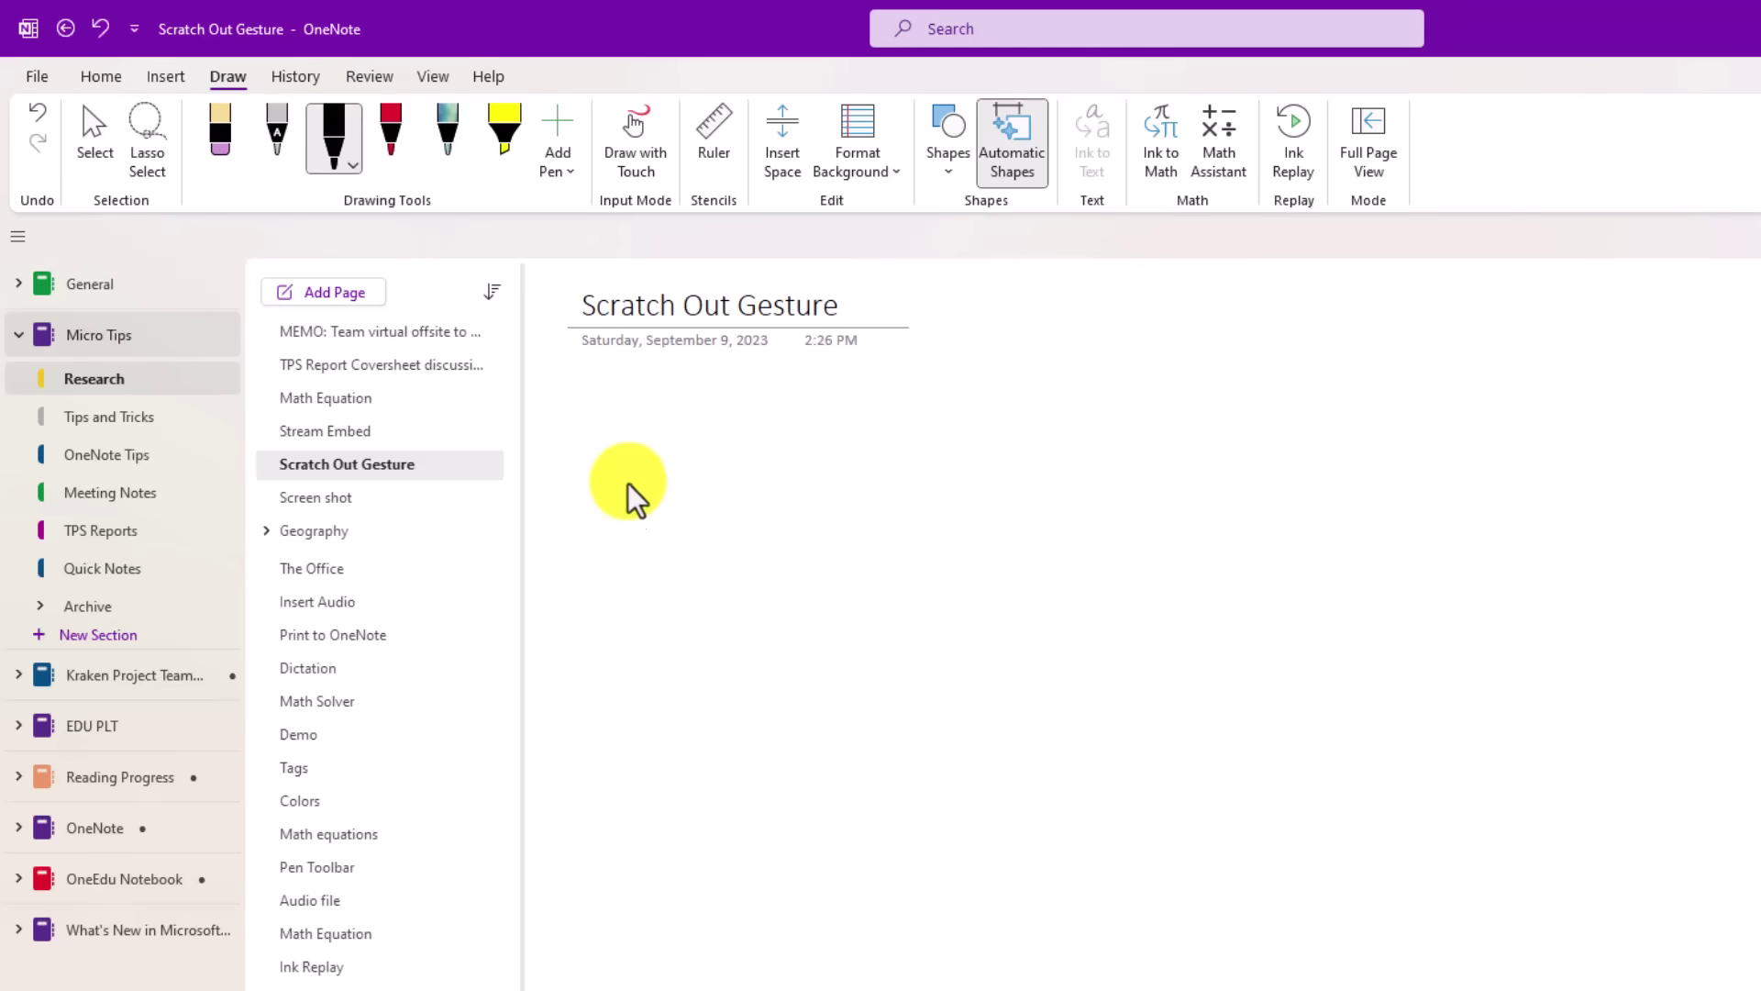
{"action": "mouse_move", "coordinate": [629, 492]}
{"action": "left_mouse_down"}
{"action": "mouse_move", "coordinate": [740, 464]}
{"action": "mouse_move", "coordinate": [914, 513]}
{"action": "left_mouse_up"}
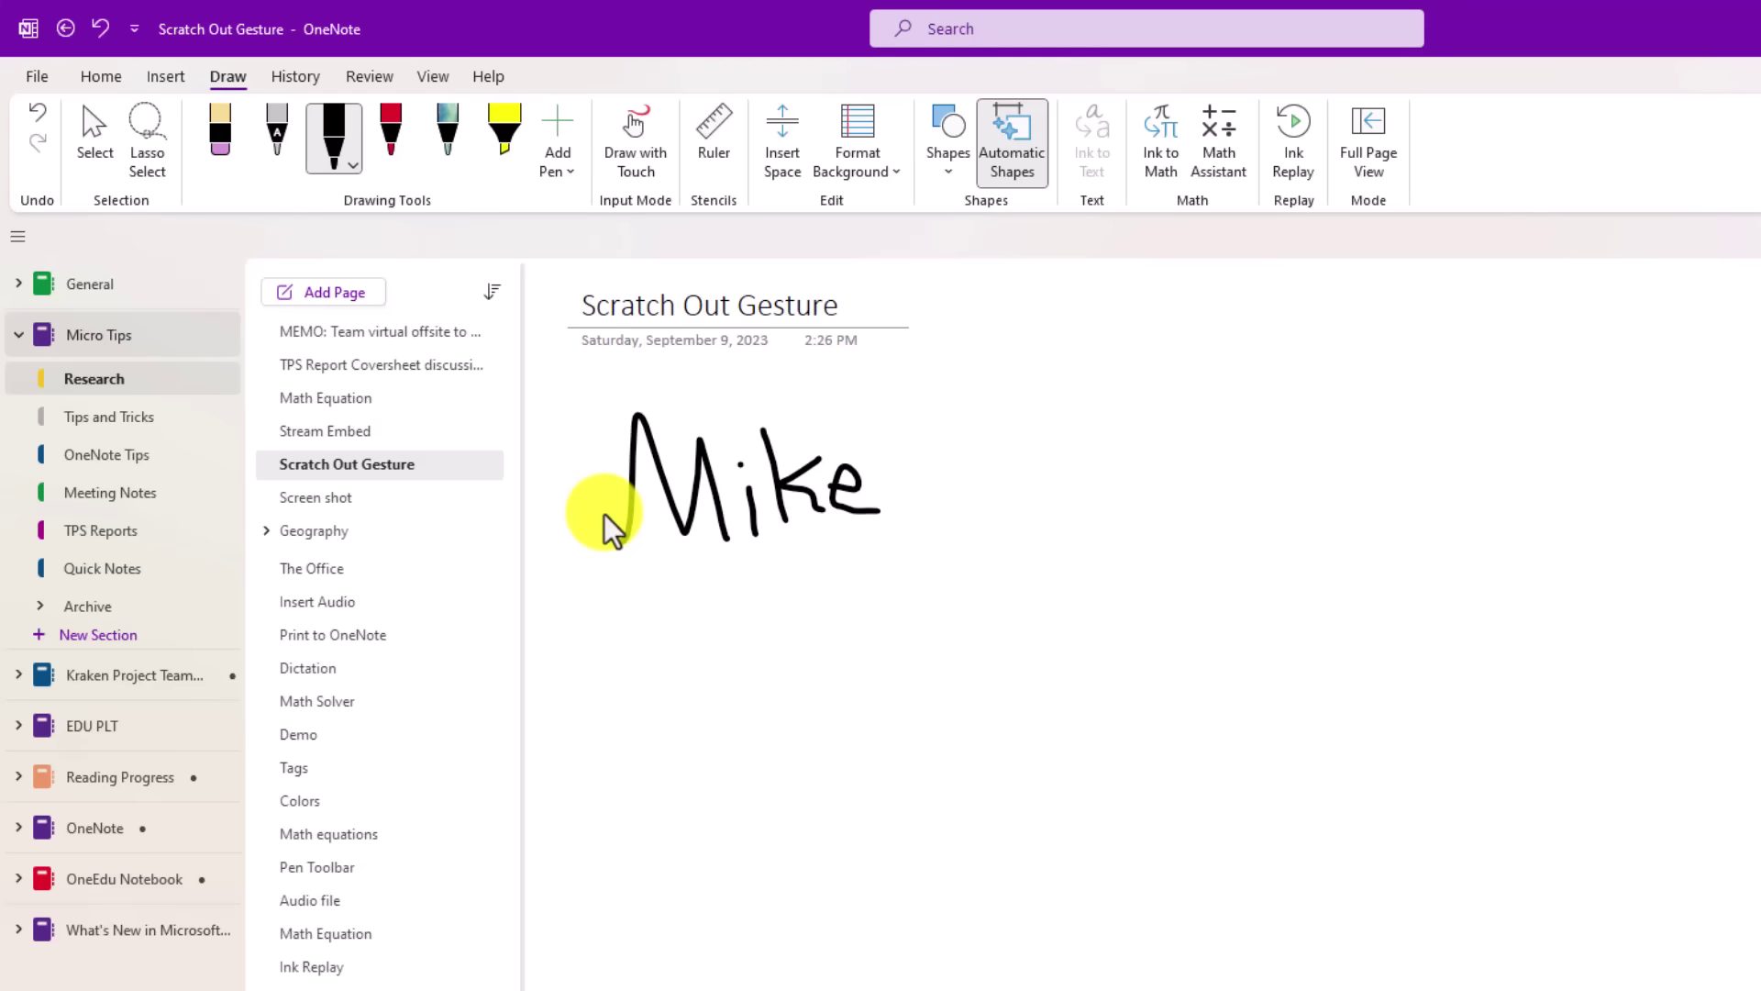
{"action": "left_click_drag", "start_coordinate": [609, 530], "coordinate": [912, 482]}
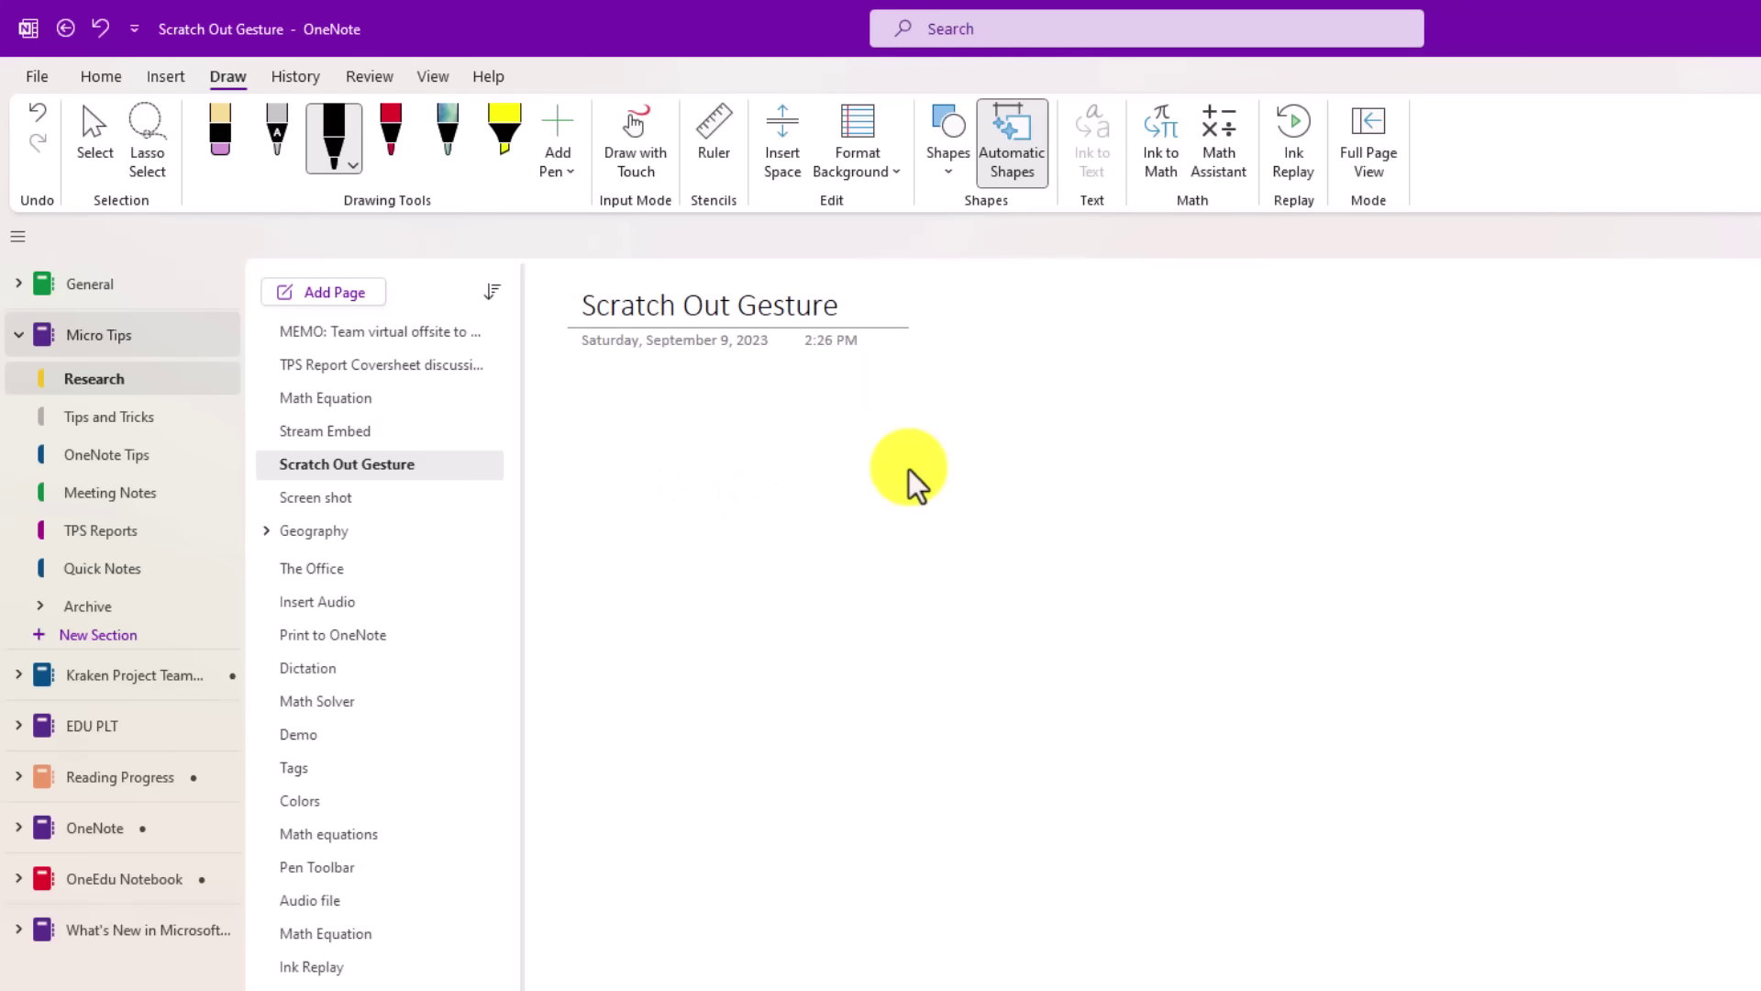
{"action": "mouse_move", "coordinate": [647, 566]}
{"action": "left_mouse_down"}
{"action": "mouse_move", "coordinate": [727, 570]}
{"action": "mouse_move", "coordinate": [849, 447]}
{"action": "mouse_move", "coordinate": [859, 475]}
{"action": "left_mouse_up"}
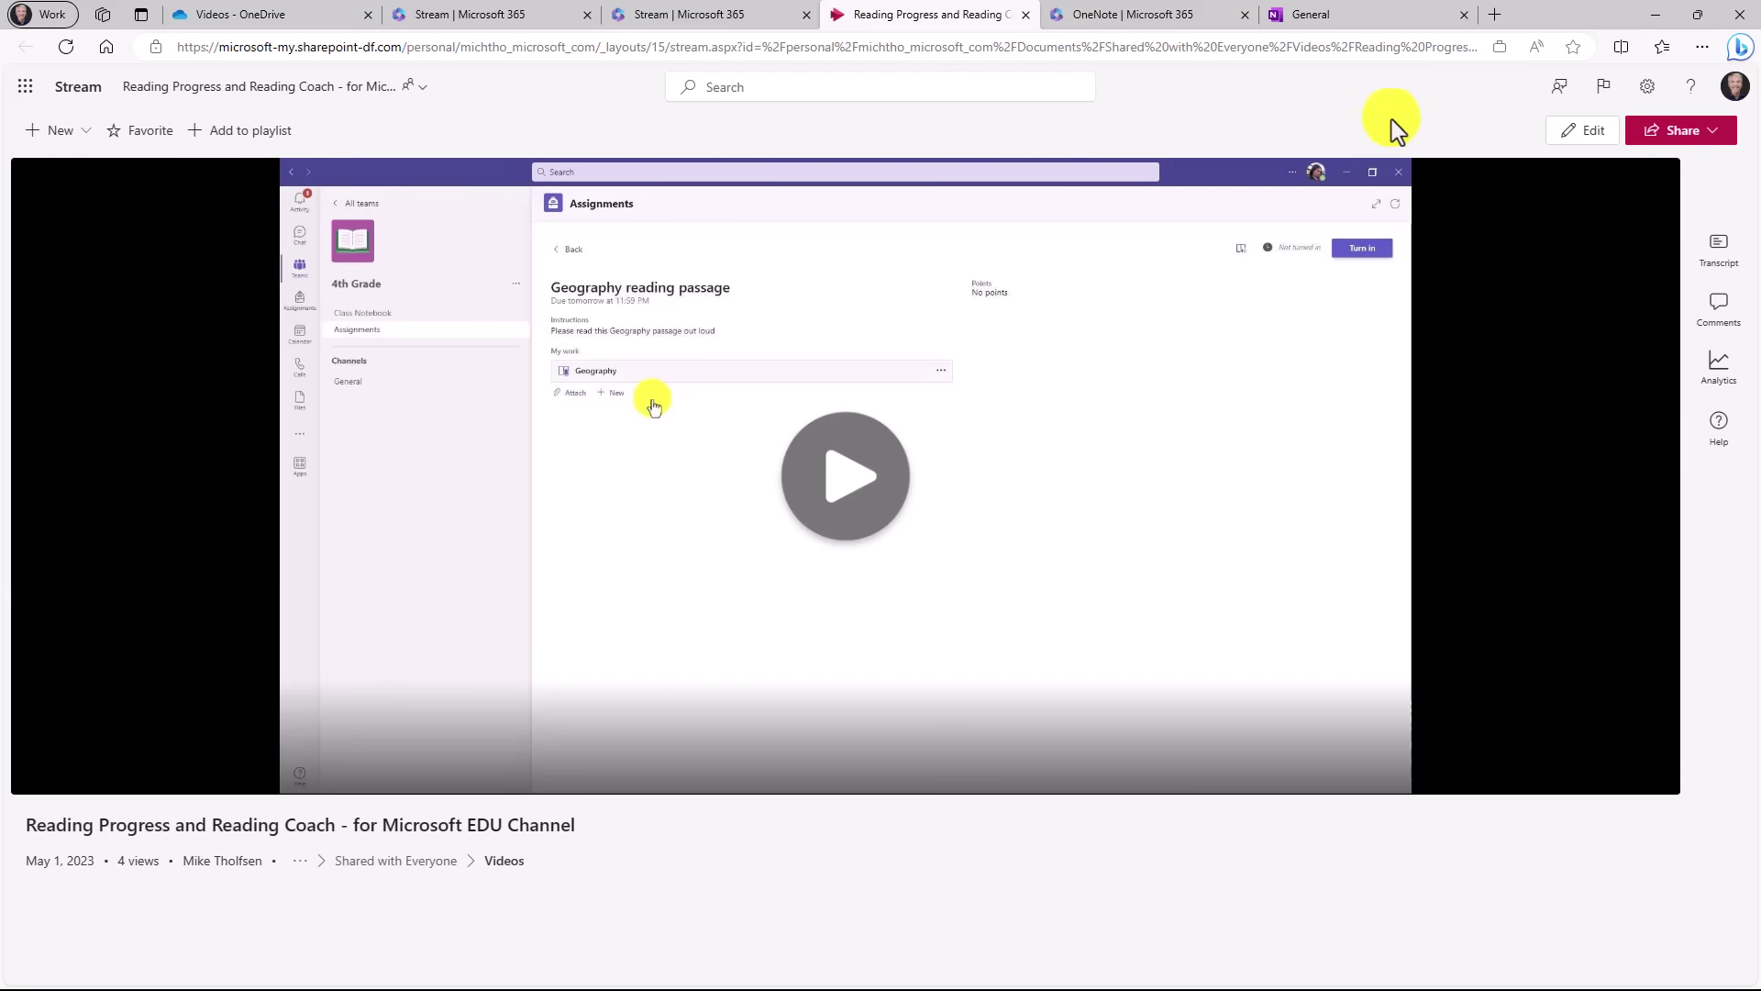
Step: Copy the share link for the Reading Progress and Reading Coach Stream video
{"action": "left_click", "coordinate": [1675, 134]}
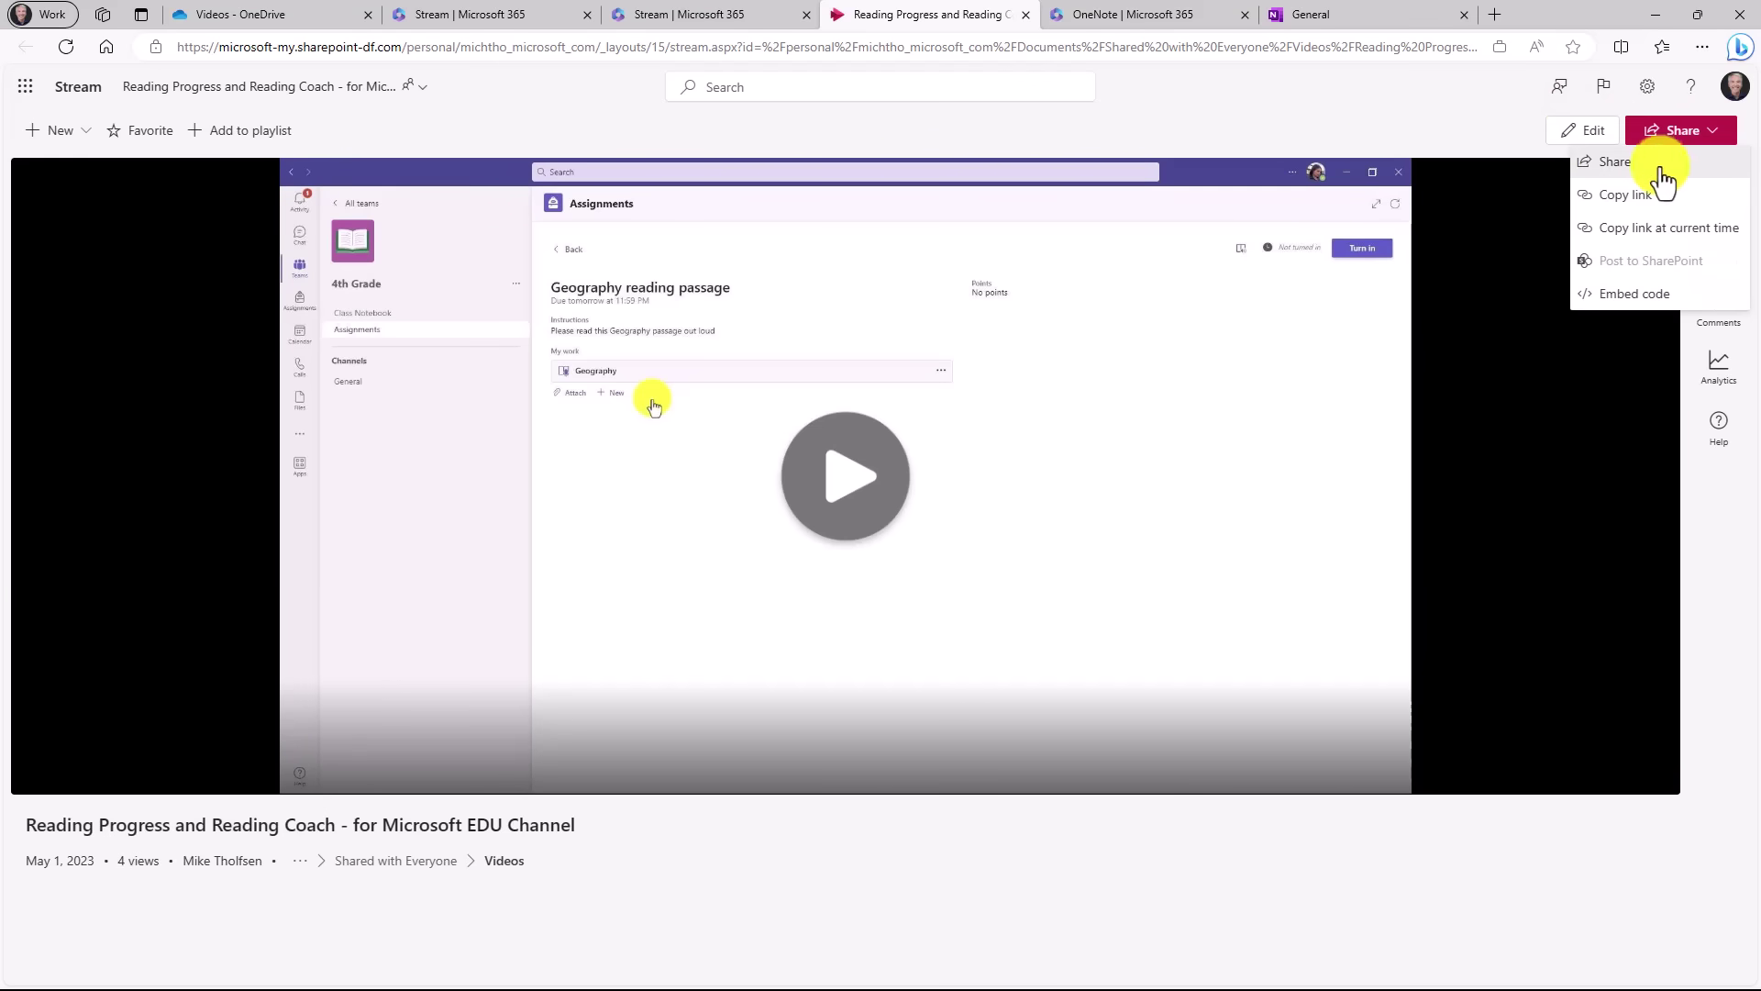
{"action": "left_click", "coordinate": [1637, 196]}
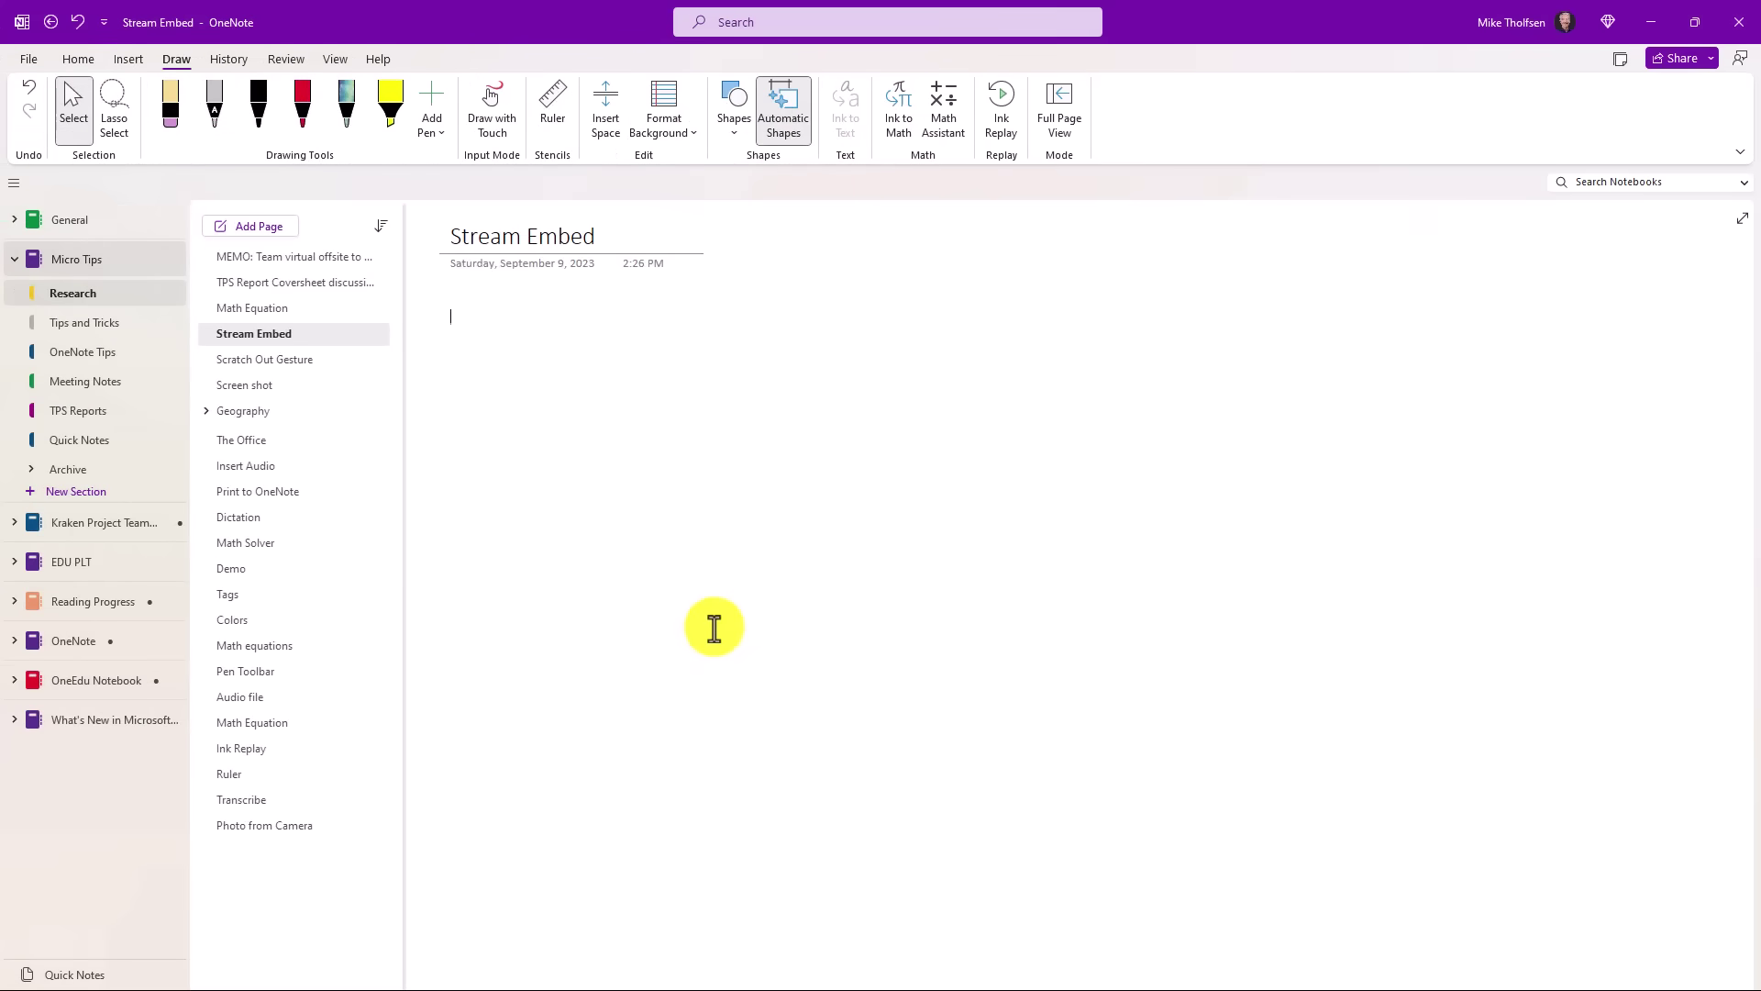
Step: Paste the Stream link onto the Stream Embed page and load the embedded video player
{"action": "type", "text": "Reading Progress and Reading Coach - for Microsoft EDU Channel.mp4"}
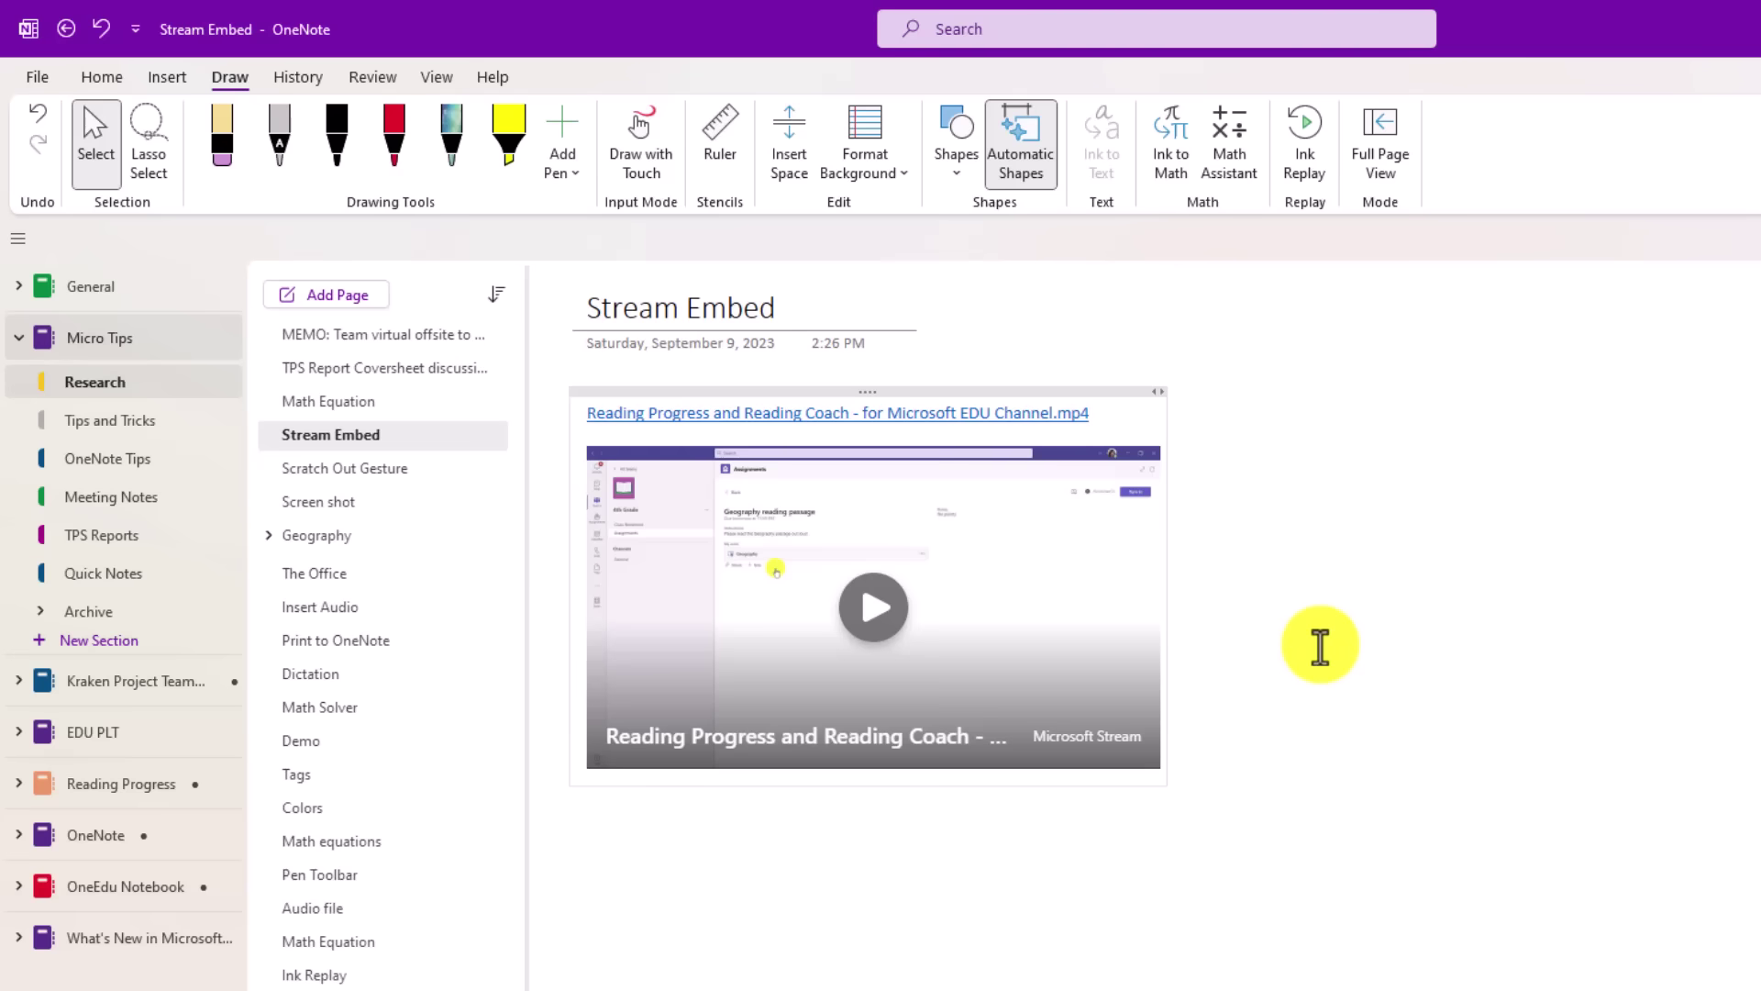
{"action": "left_click", "coordinate": [872, 610]}
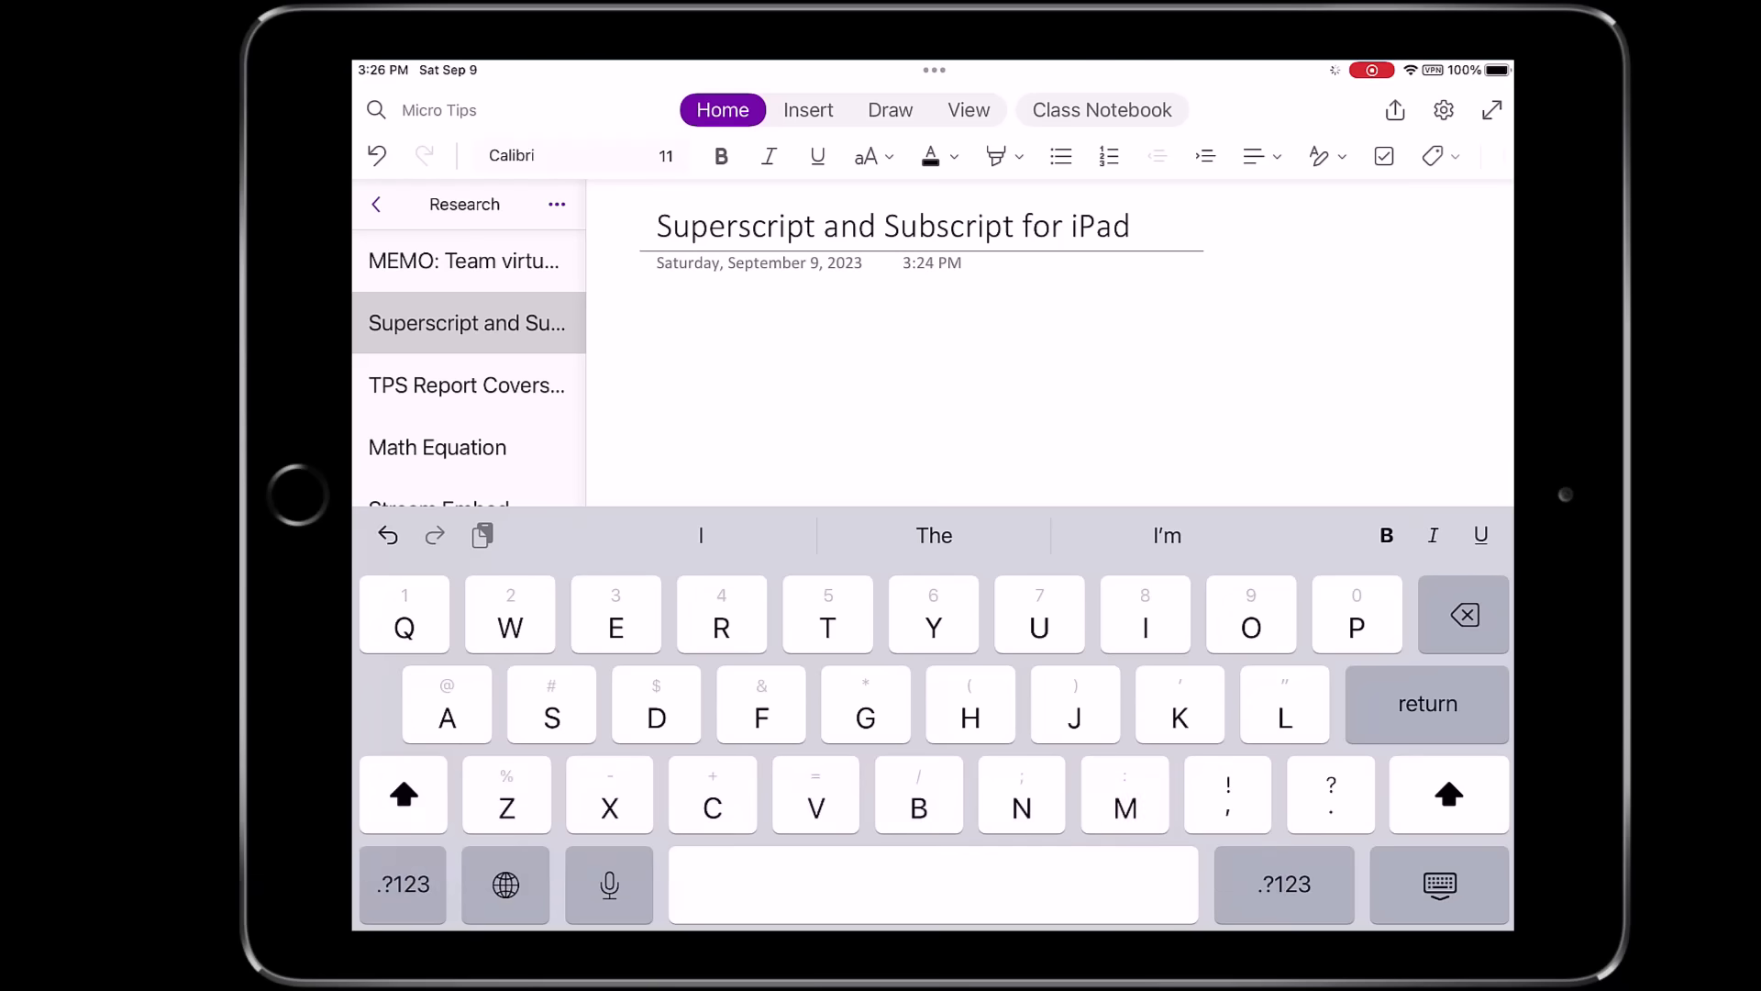
Step: Type 1st with the 'st' as superscript, then start a new line
{"action": "type", "text": "1"}
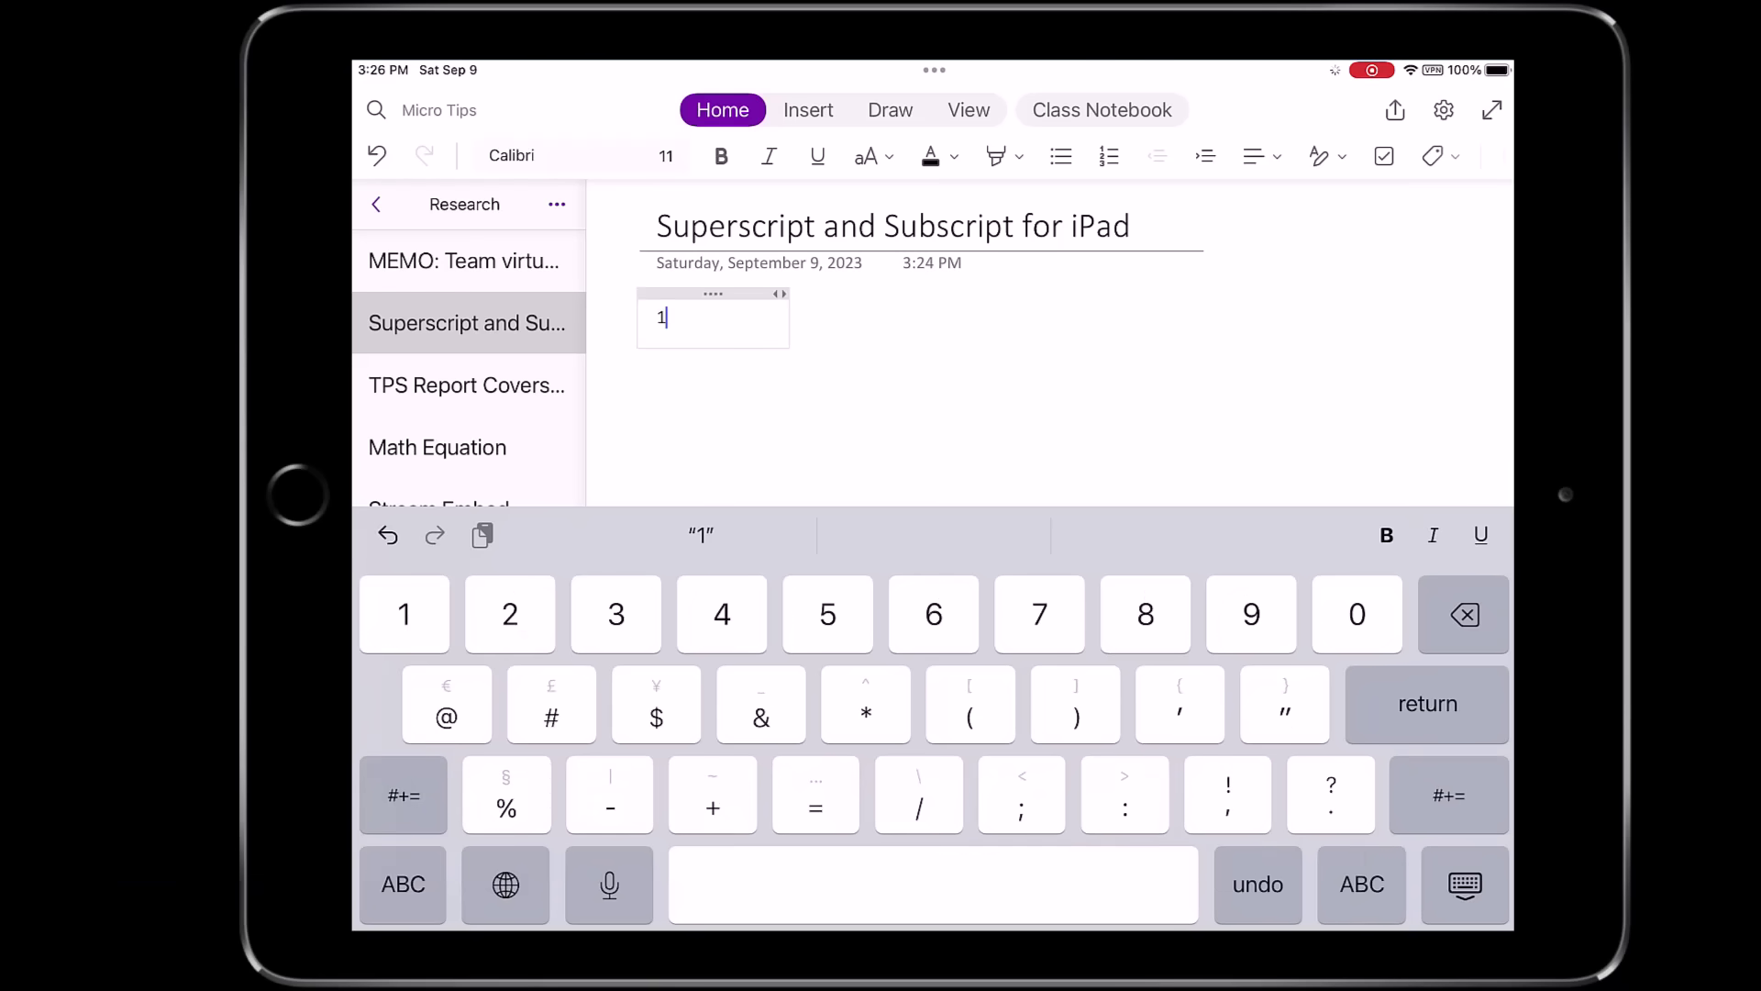
{"action": "left_click", "coordinate": [873, 156]}
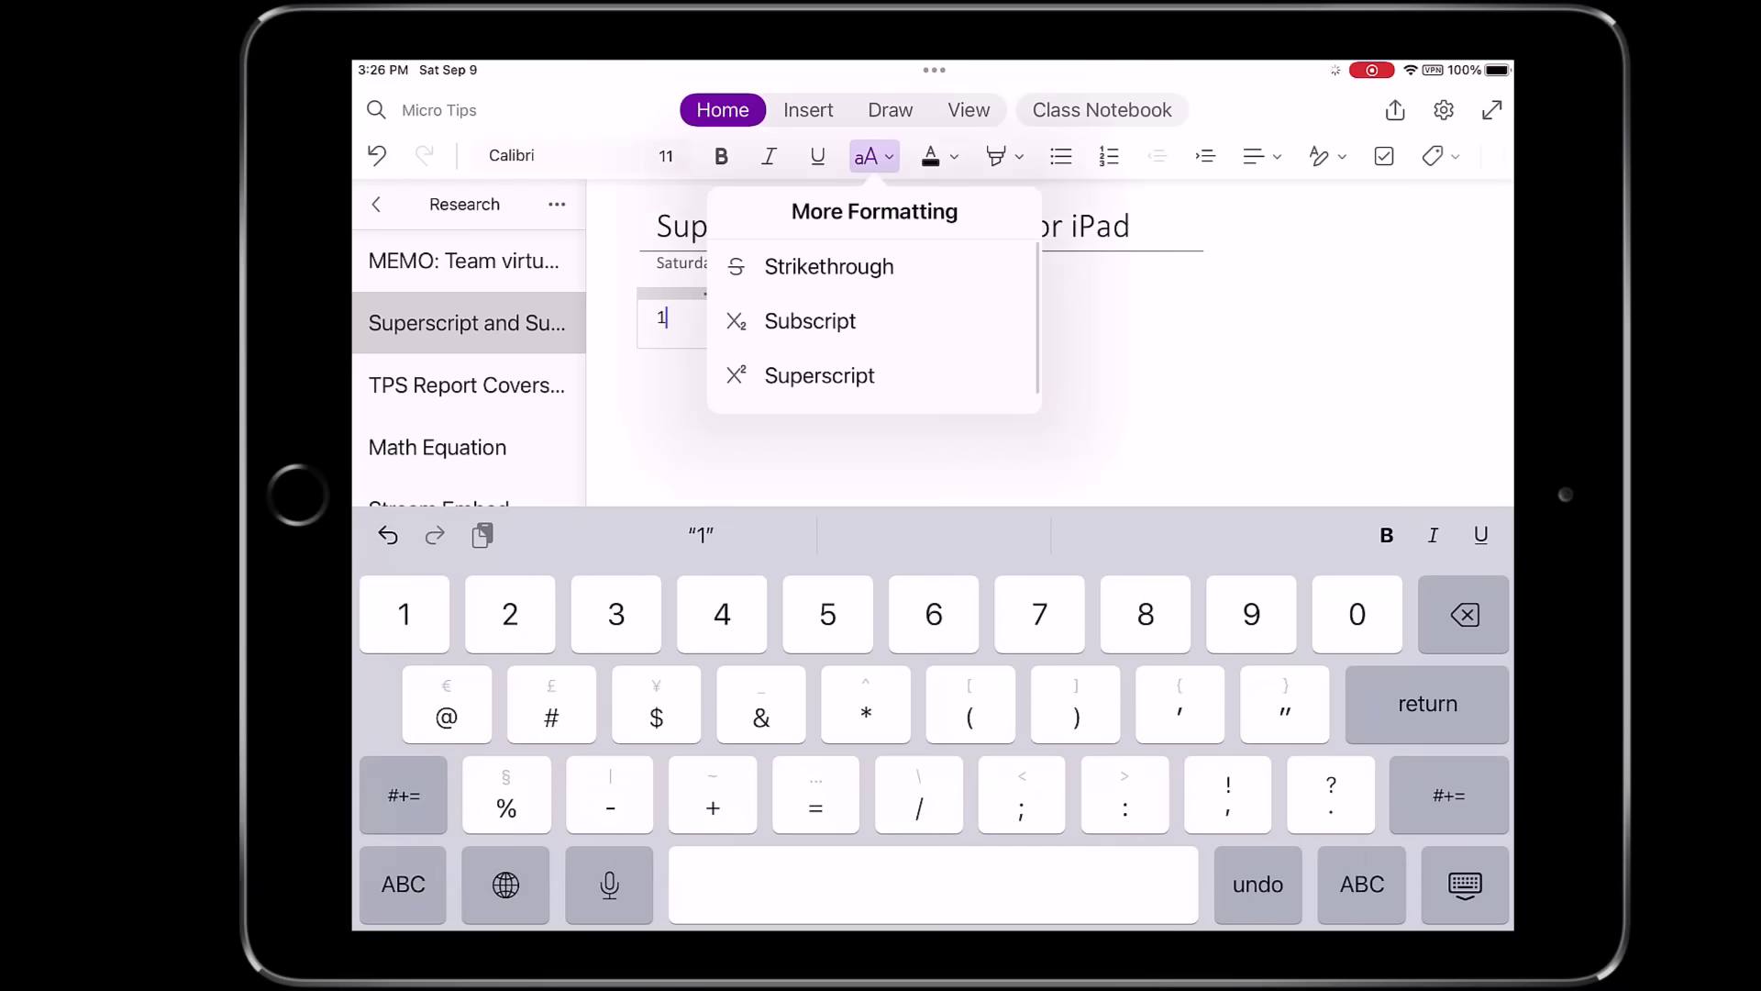
{"action": "left_click", "coordinate": [819, 375]}
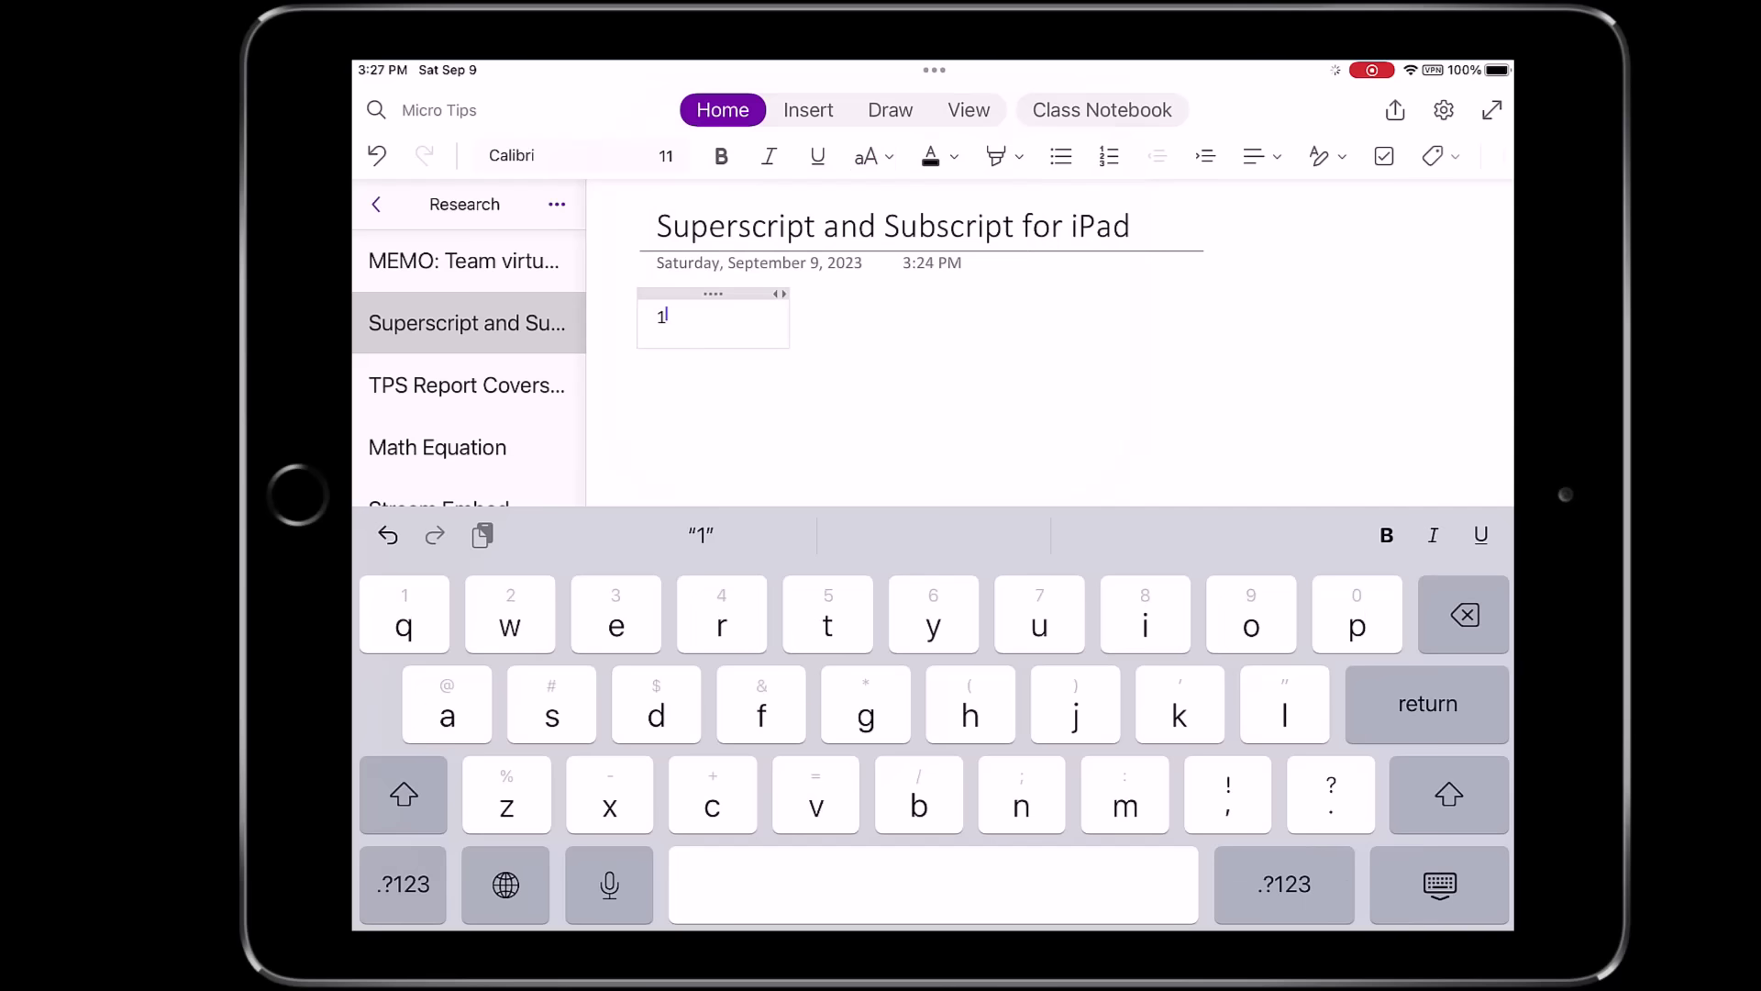
{"action": "type", "text": "st"}
{"action": "left_click", "coordinate": [873, 156]}
{"action": "left_click", "coordinate": [817, 373]}
{"action": "key", "text": "Return"}
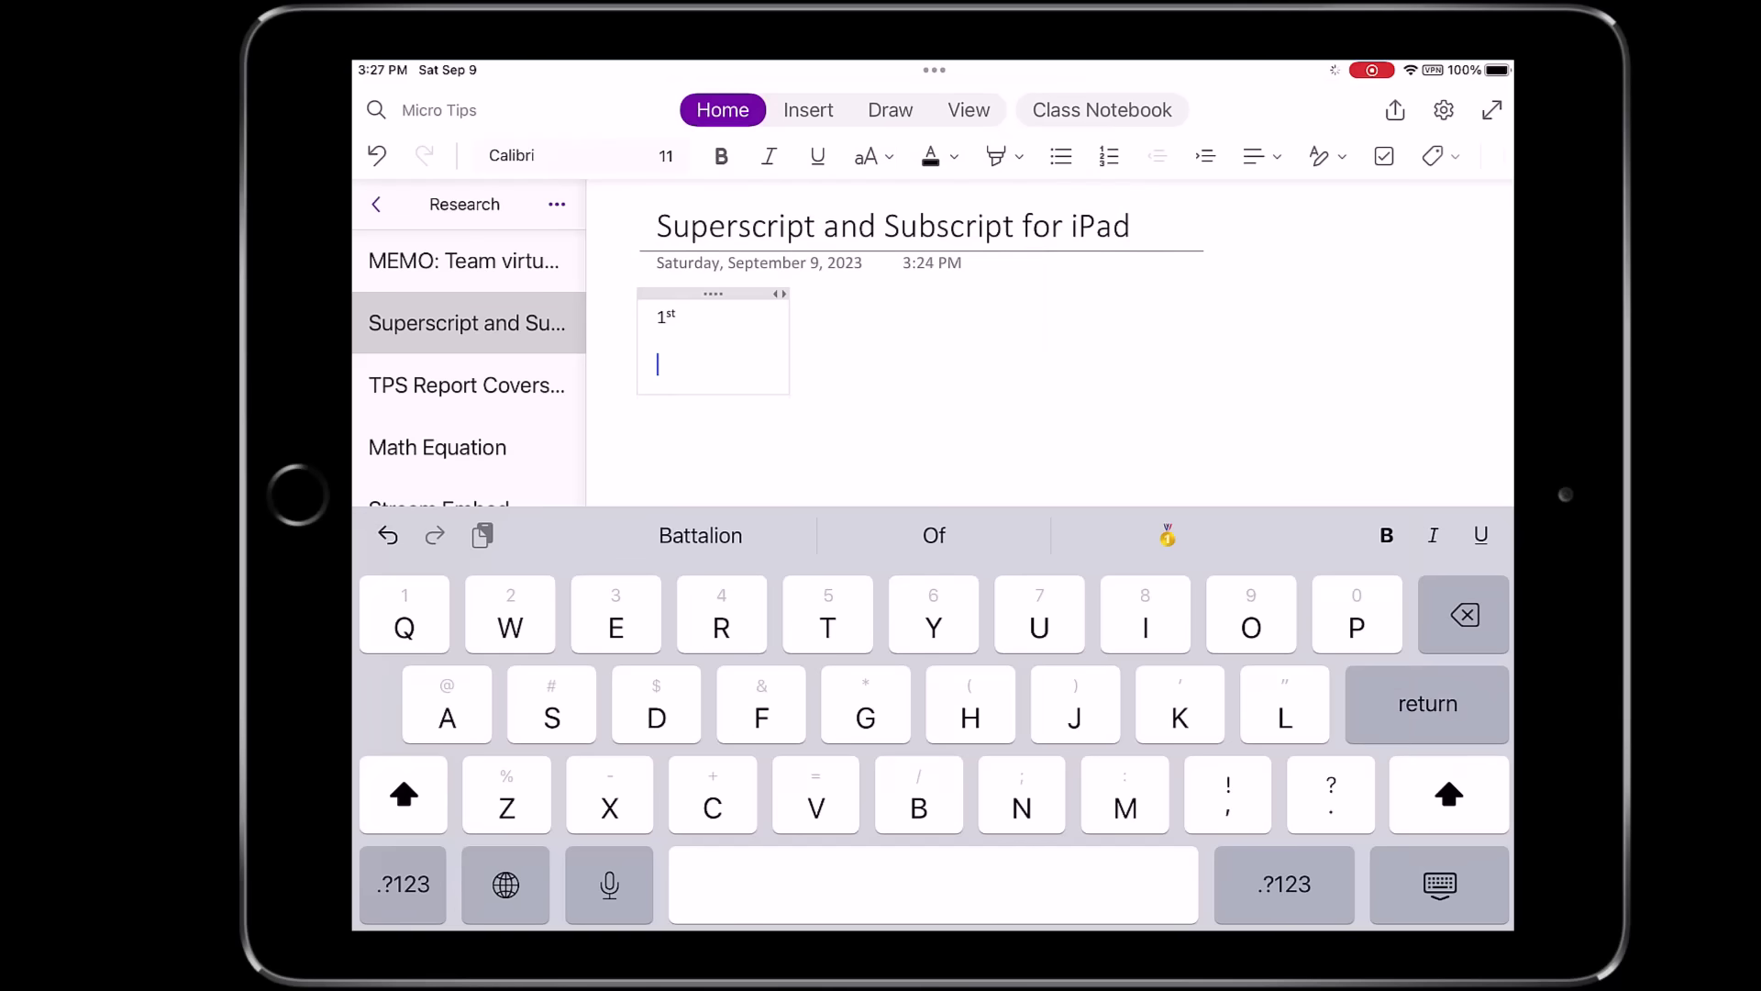
Step: Type x³ with the 3 set as superscript
{"action": "type", "text": "X"}
{"action": "left_click", "coordinate": [873, 156]}
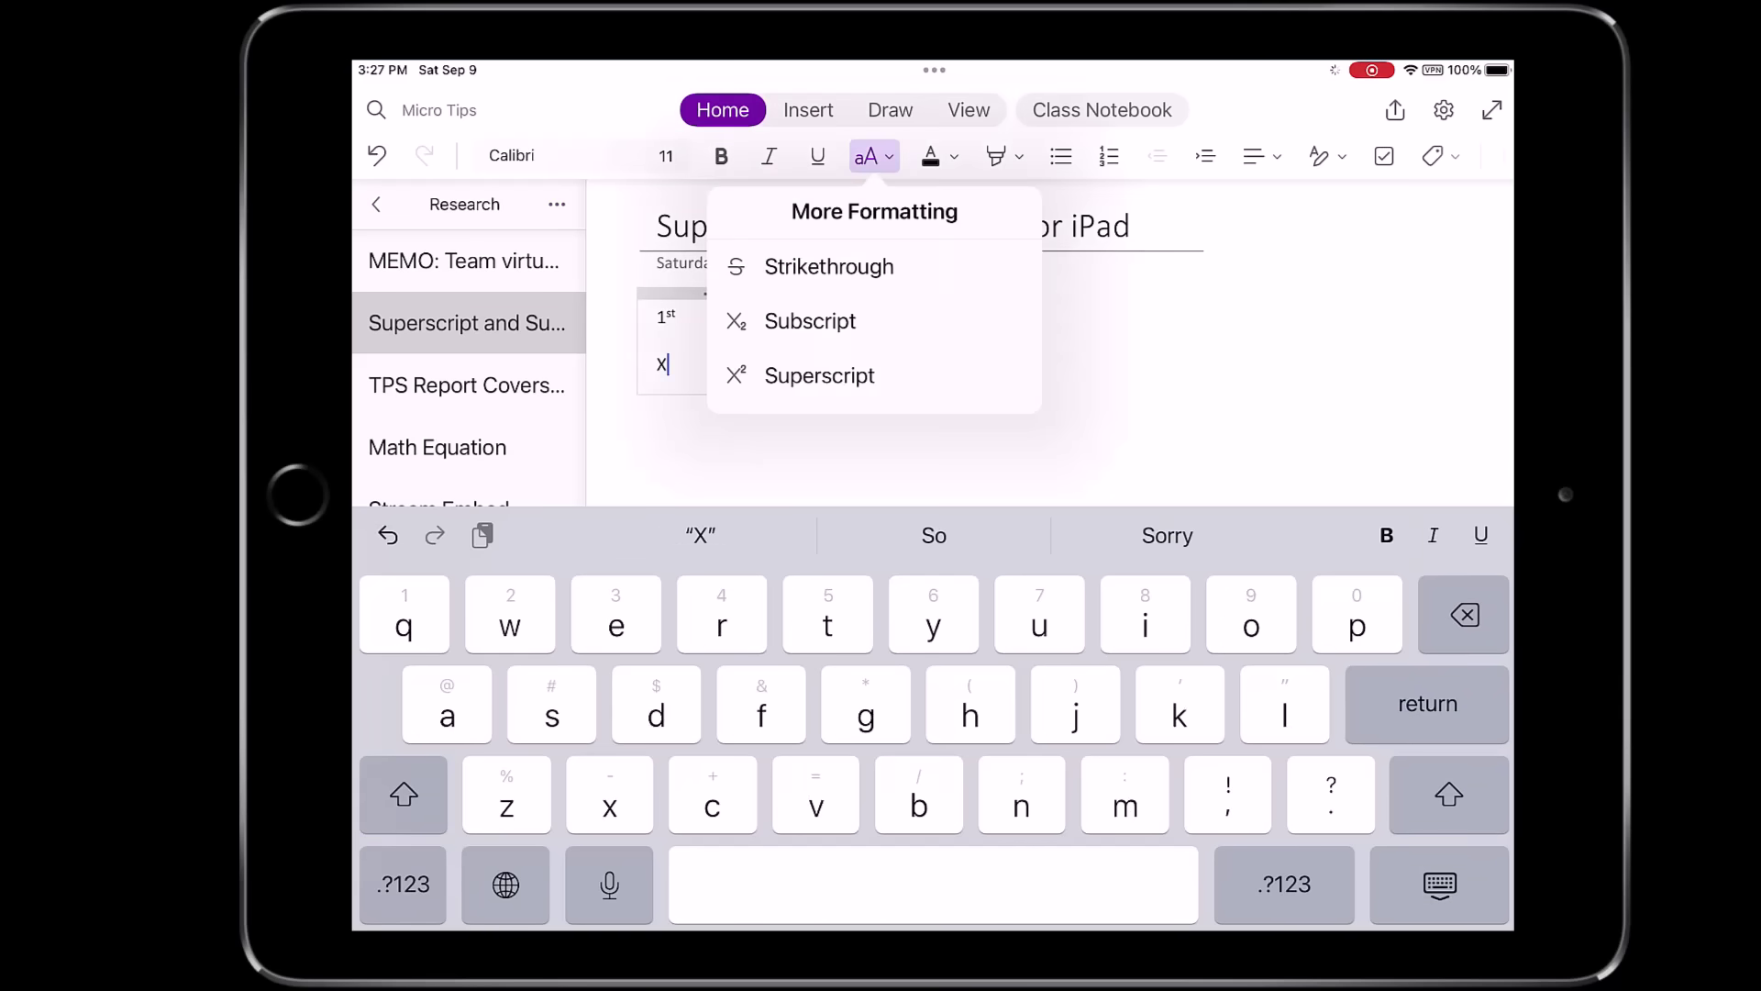
{"action": "left_click", "coordinate": [819, 376]}
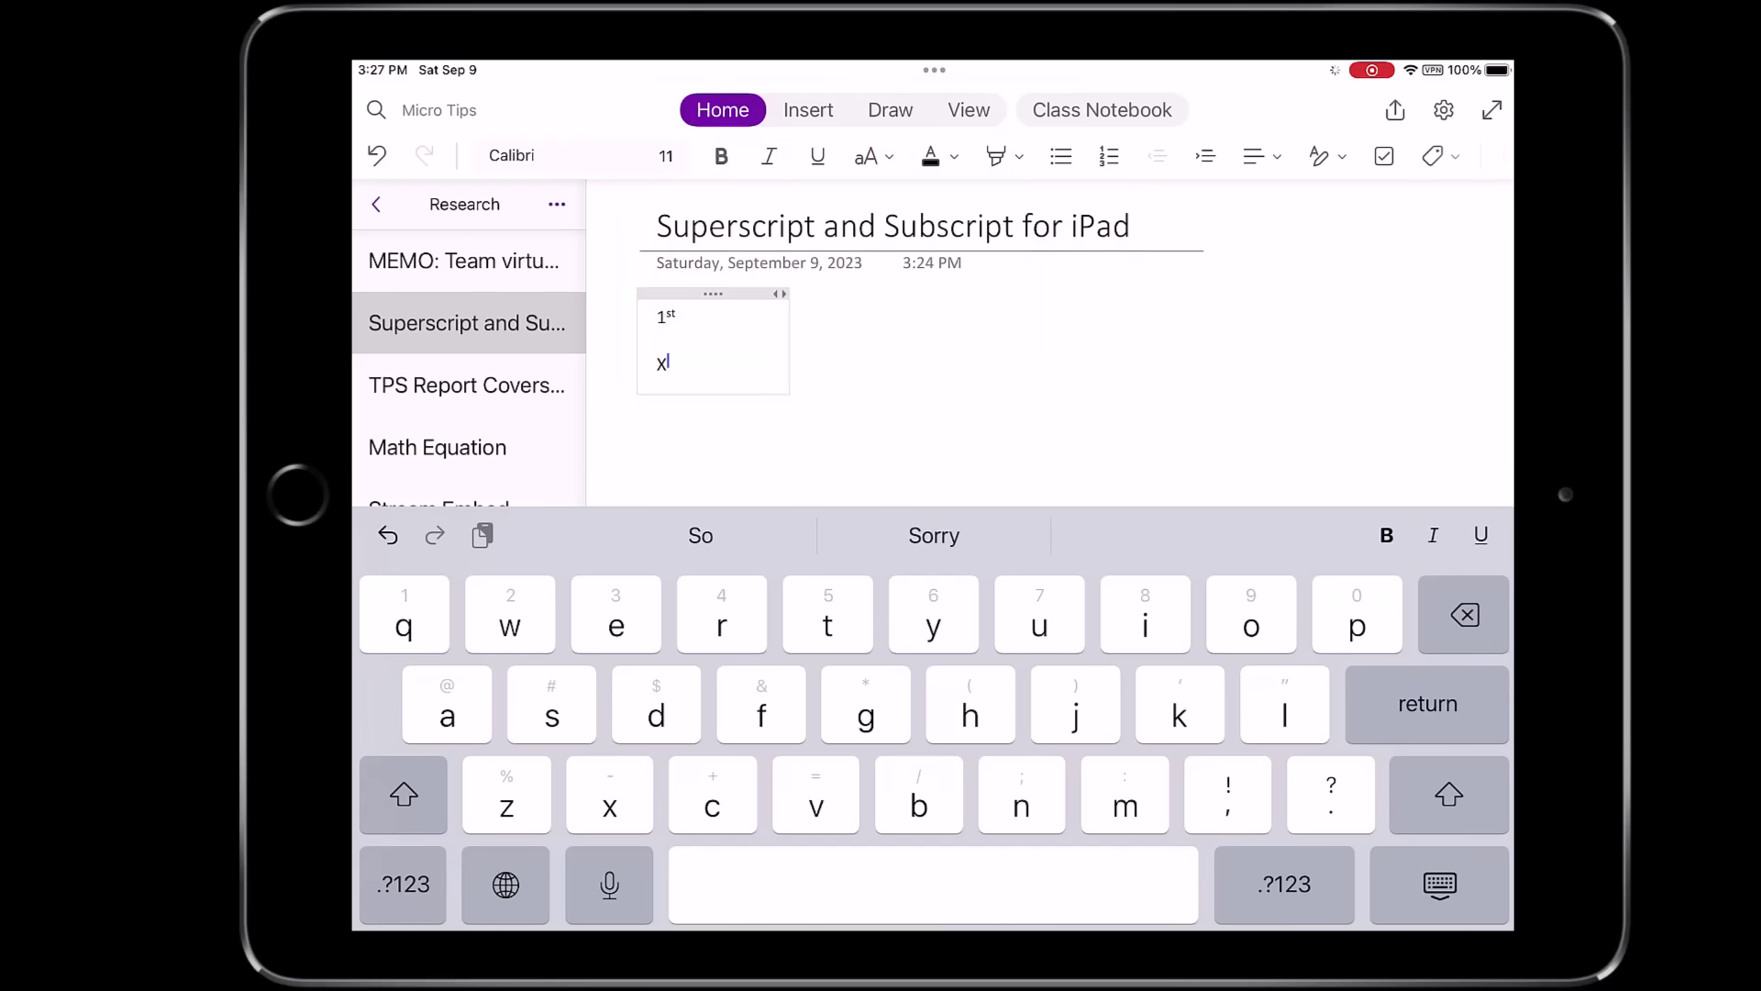
{"action": "left_click", "coordinate": [404, 883]}
{"action": "type", "text": "3"}
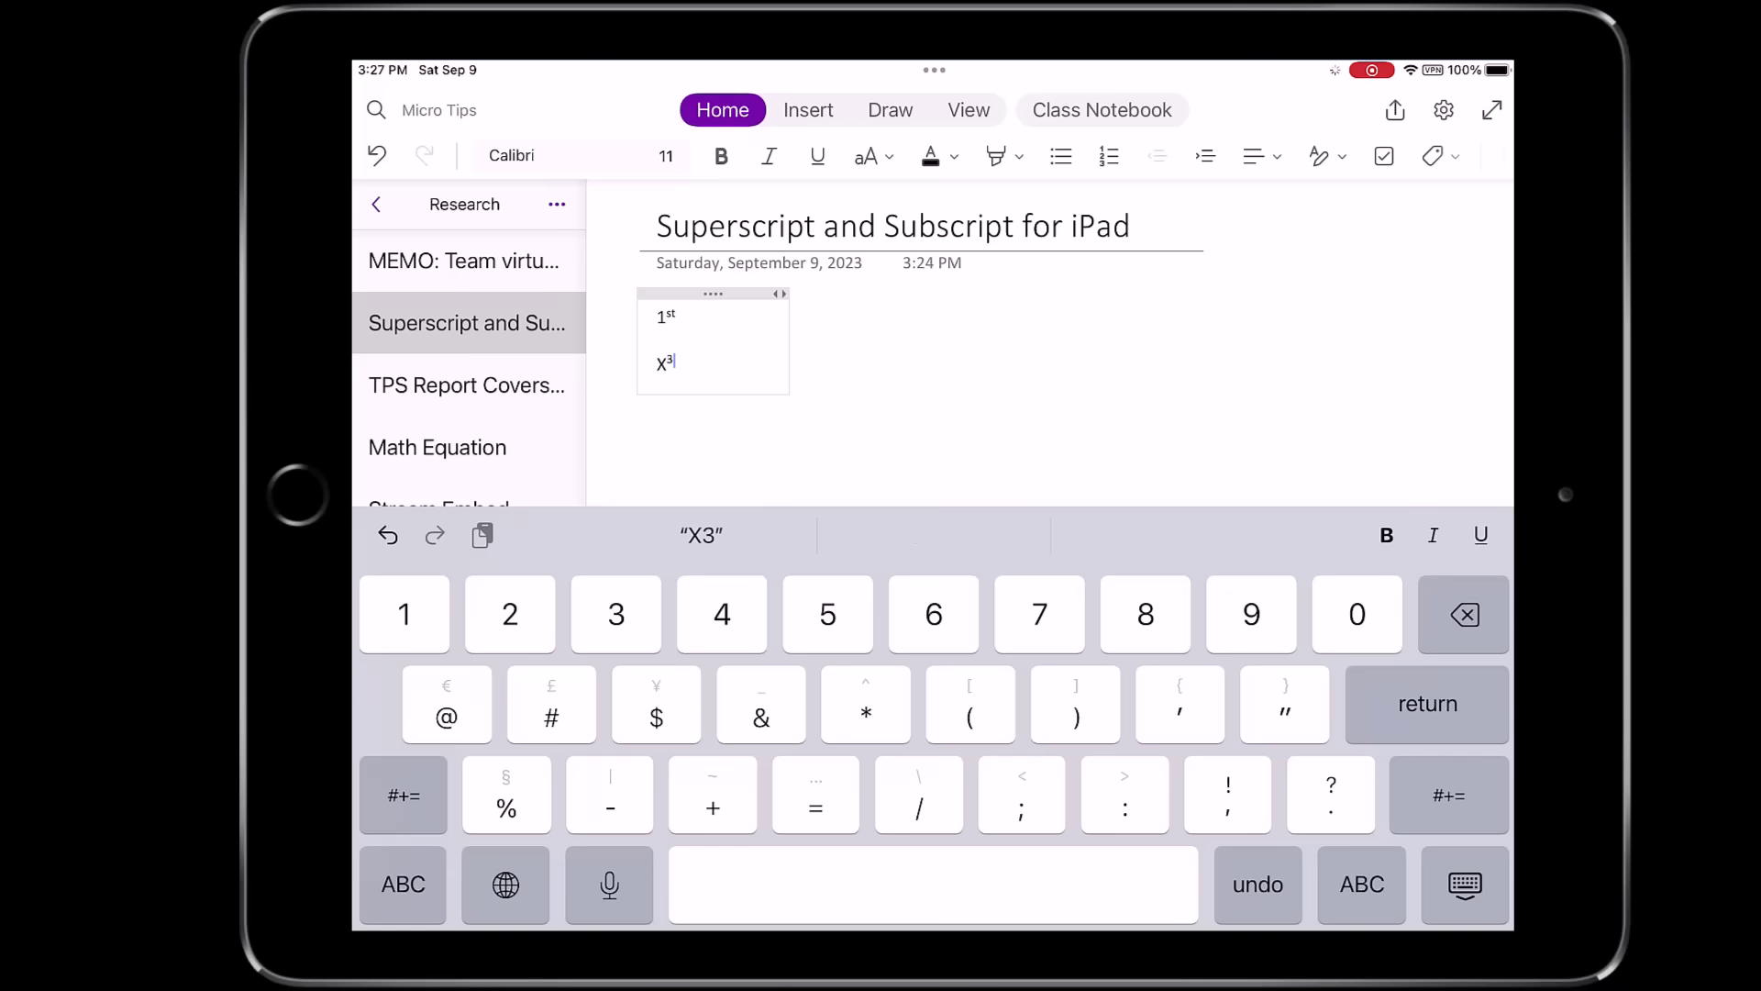
Step: On a new line with superscript off, type H₂O with the 2 as subscript
{"action": "key", "text": "Return"}
{"action": "key", "text": "Return"}
{"action": "key", "text": "Return"}
{"action": "left_click", "coordinate": [866, 156]}
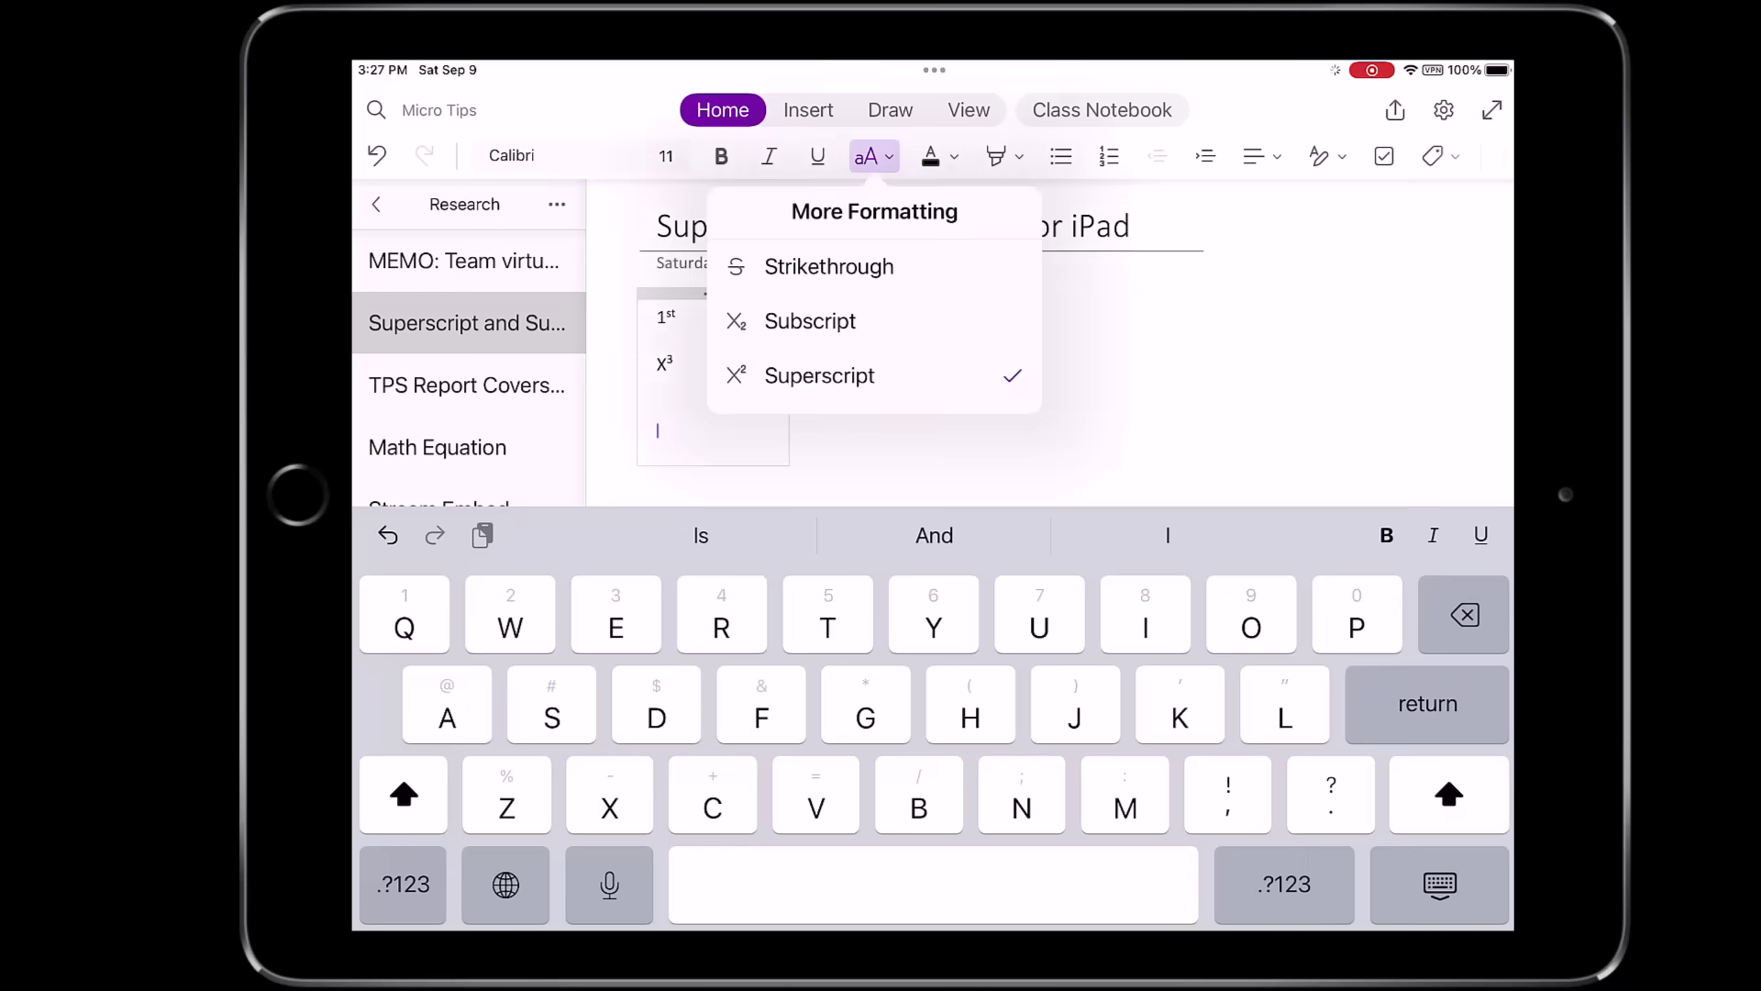
{"action": "left_click", "coordinate": [817, 373]}
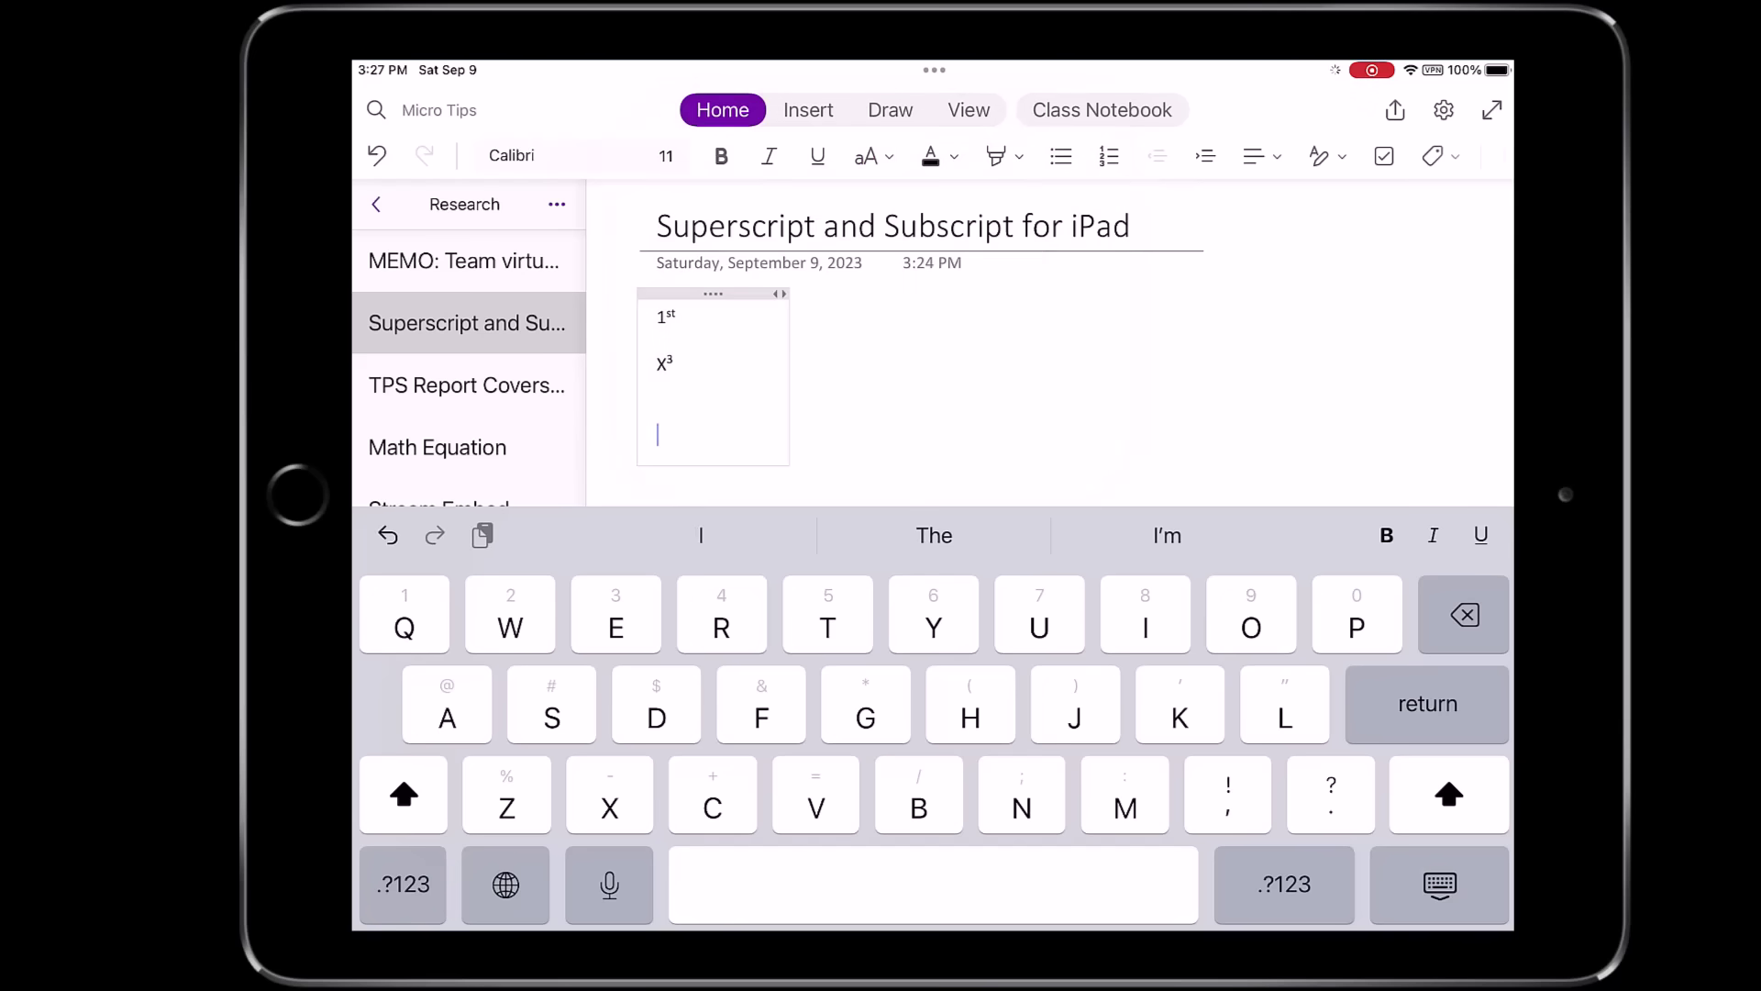
{"action": "type", "text": "H"}
{"action": "left_click", "coordinate": [873, 156]}
{"action": "left_click", "coordinate": [810, 321]}
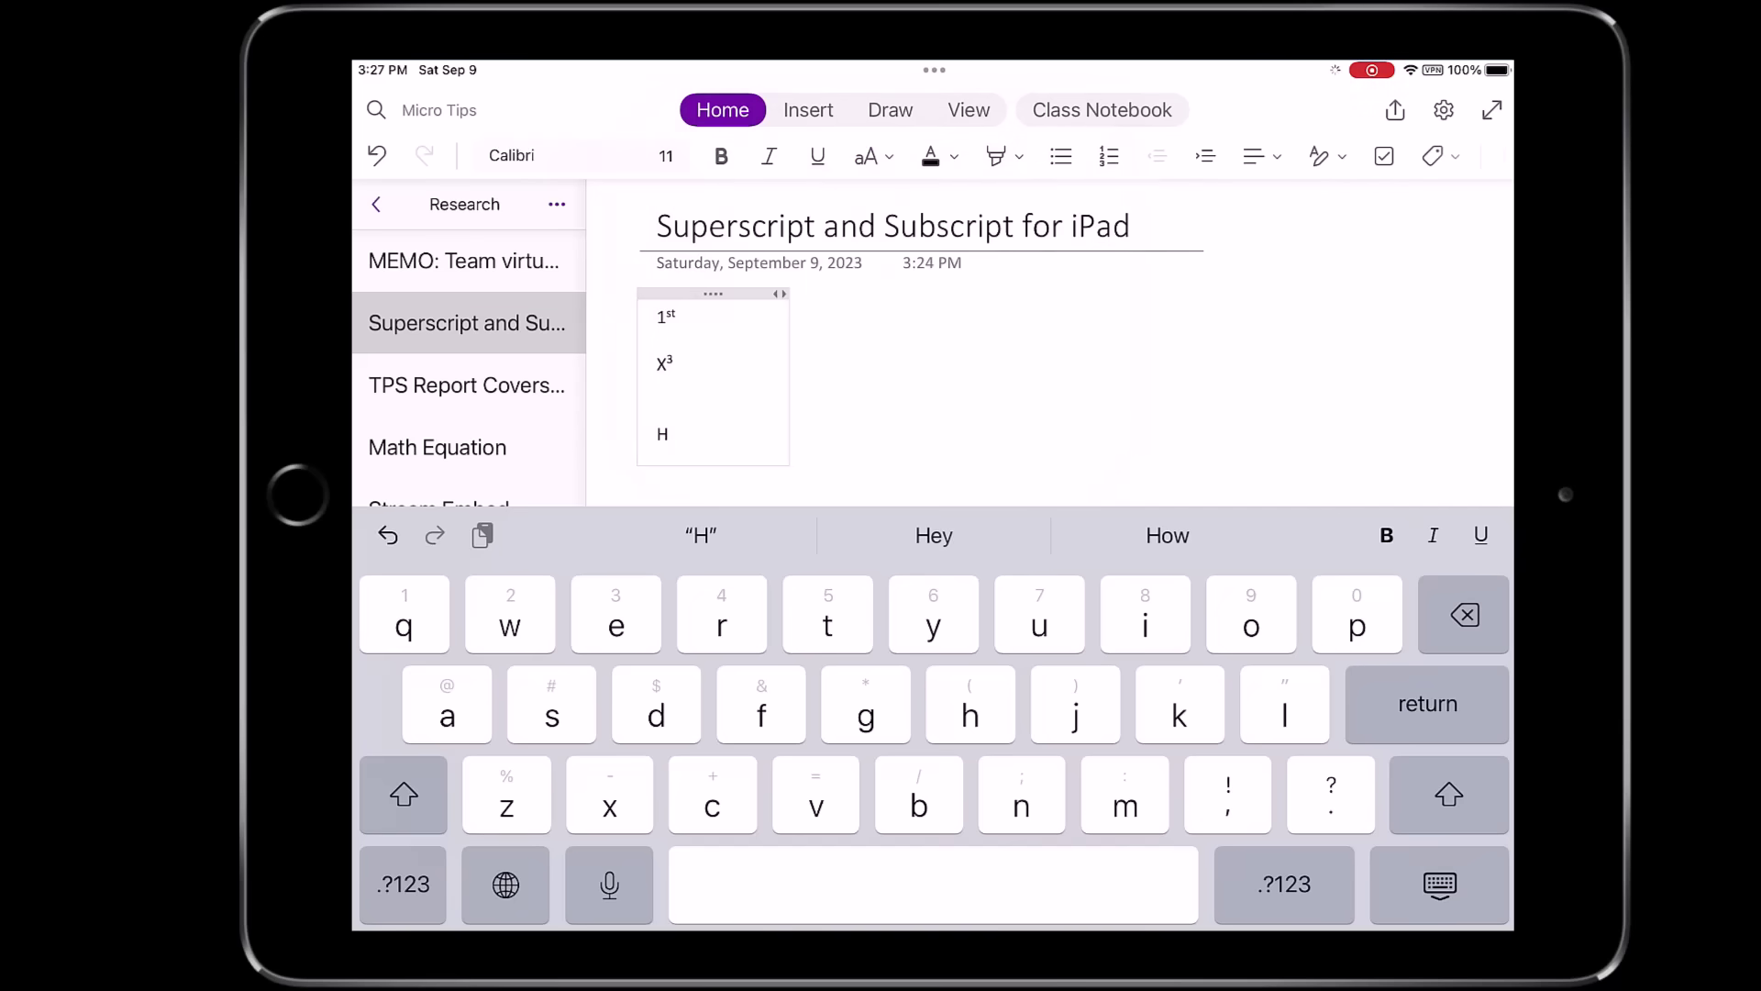
{"action": "left_click", "coordinate": [1284, 884]}
{"action": "type", "text": "2"}
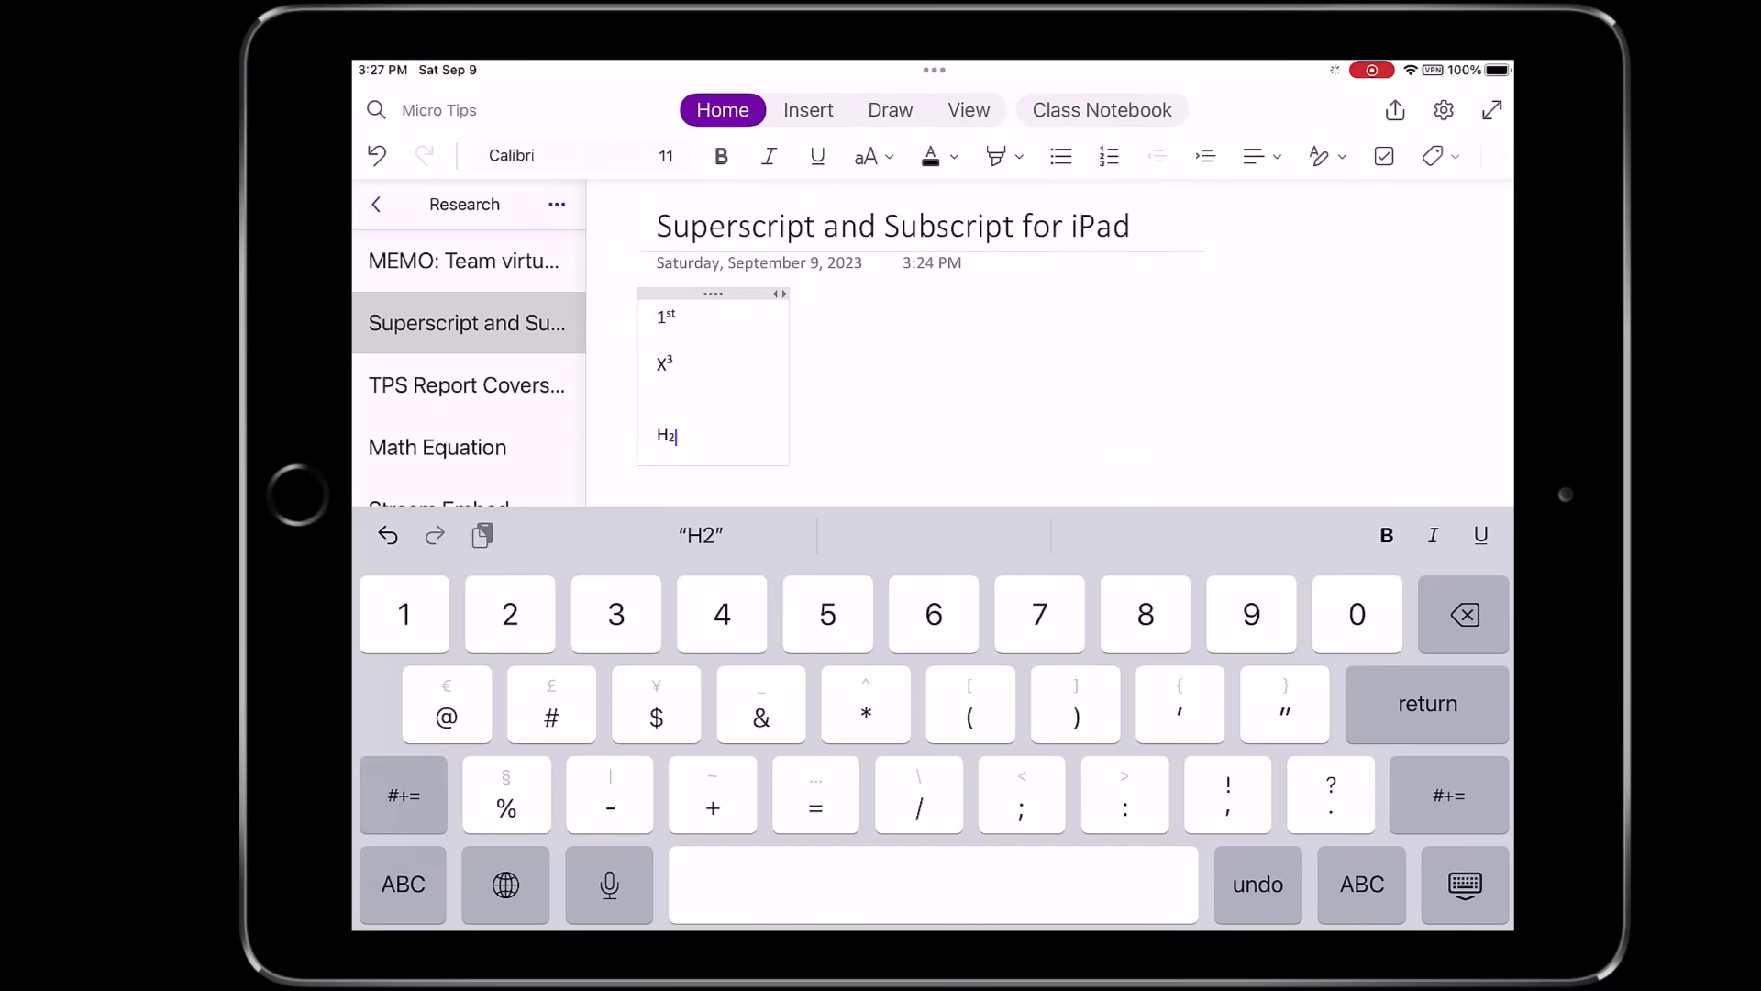
{"action": "left_click", "coordinate": [872, 156]}
{"action": "left_click", "coordinate": [810, 320]}
{"action": "left_click", "coordinate": [1362, 883]}
{"action": "type", "text": "O"}
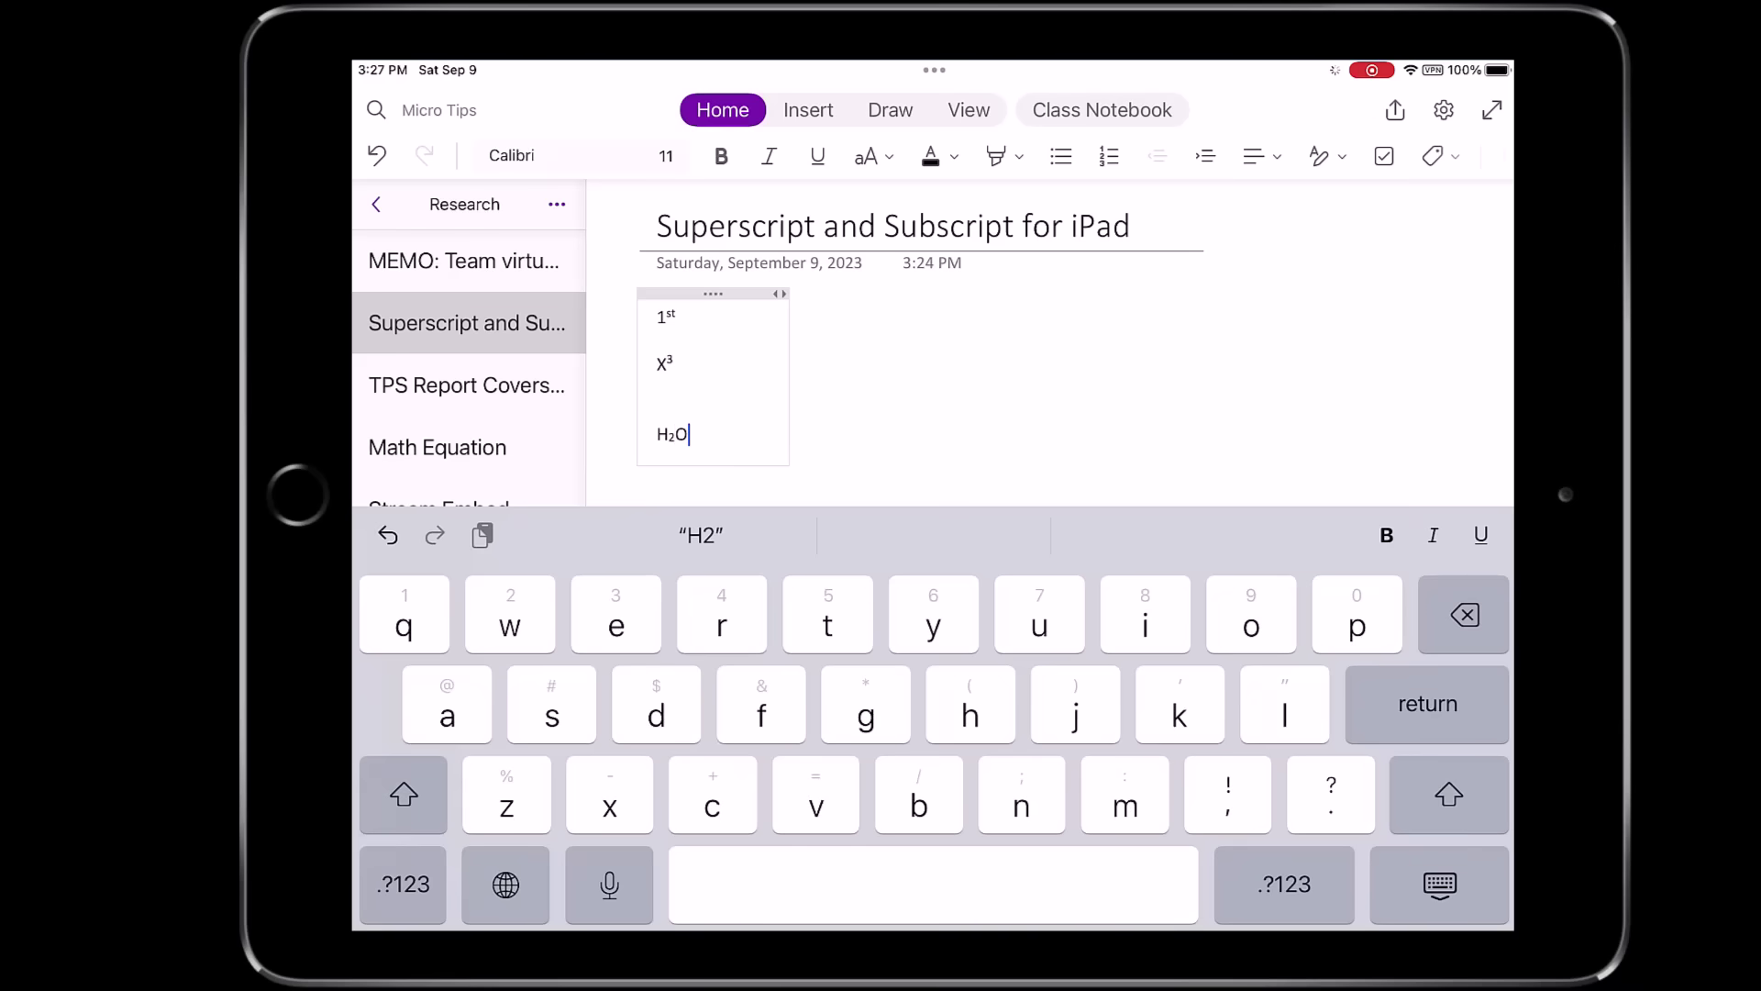